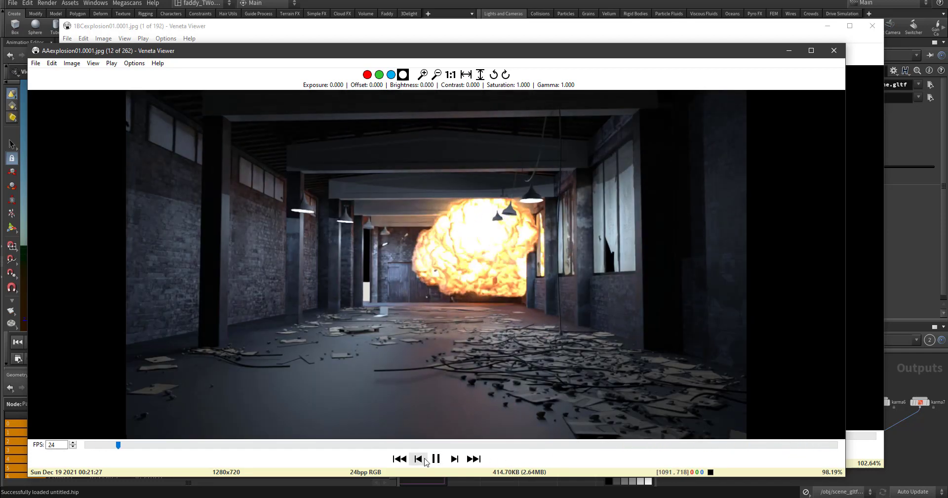
- Pause the AAexplosion01 interior sequence and scrub from the first blast through the fireball to the dark aftermath frames
click(436, 458)
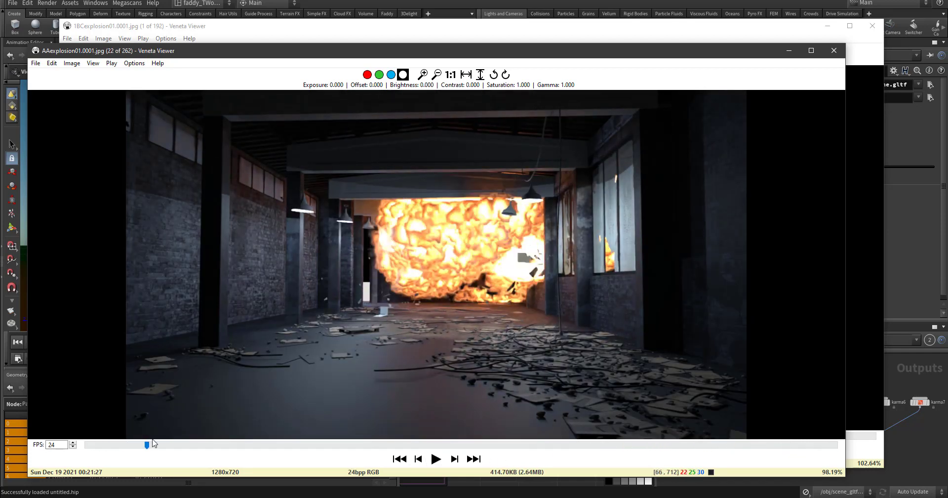
drag(143, 445, 101, 449)
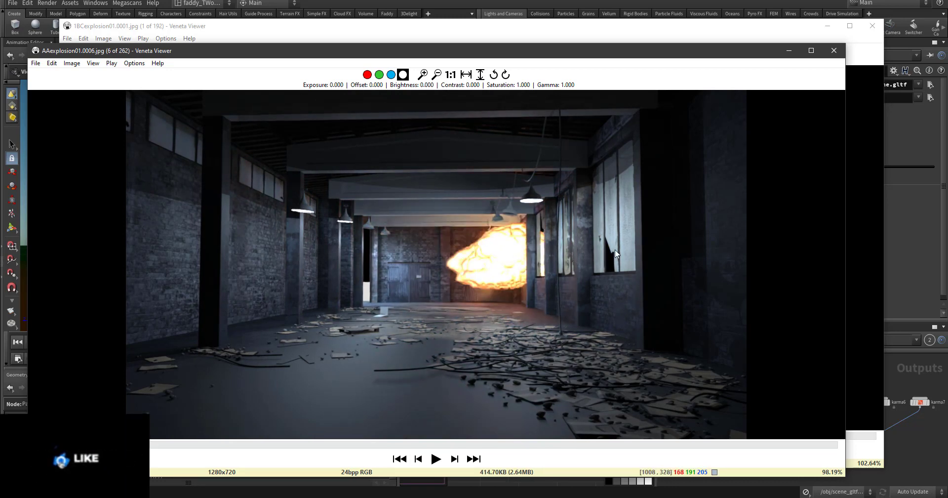
drag(99, 446, 173, 445)
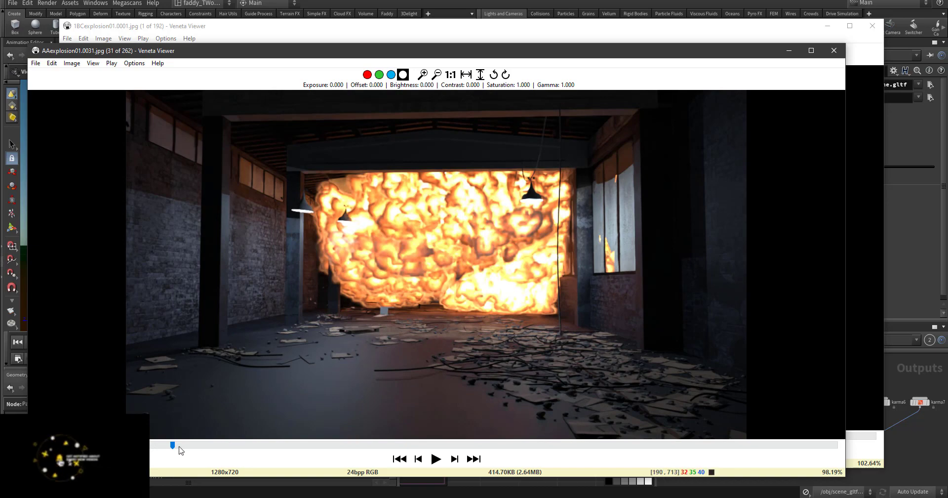
drag(174, 447, 255, 444)
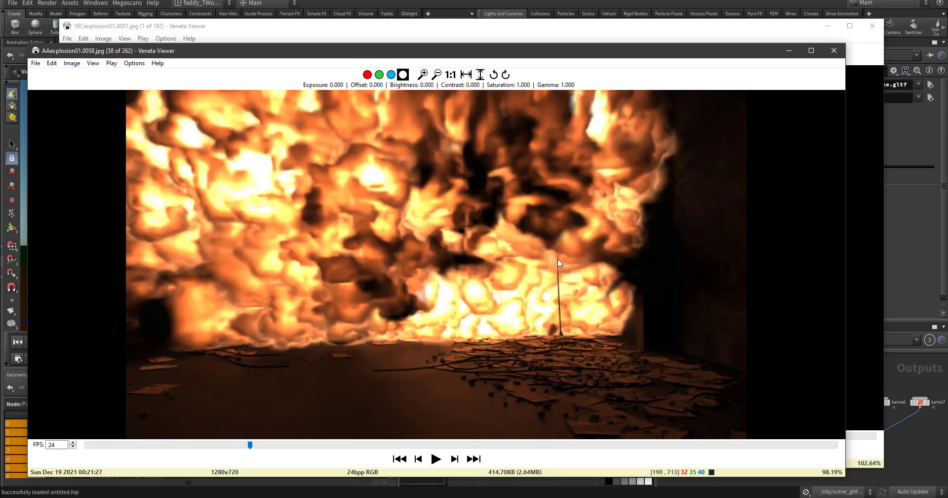
drag(250, 445, 518, 448)
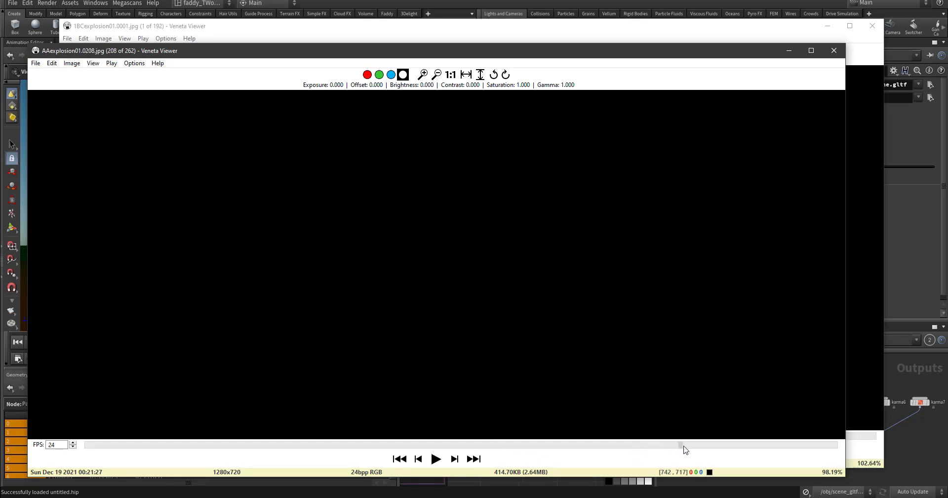
drag(767, 450, 824, 446)
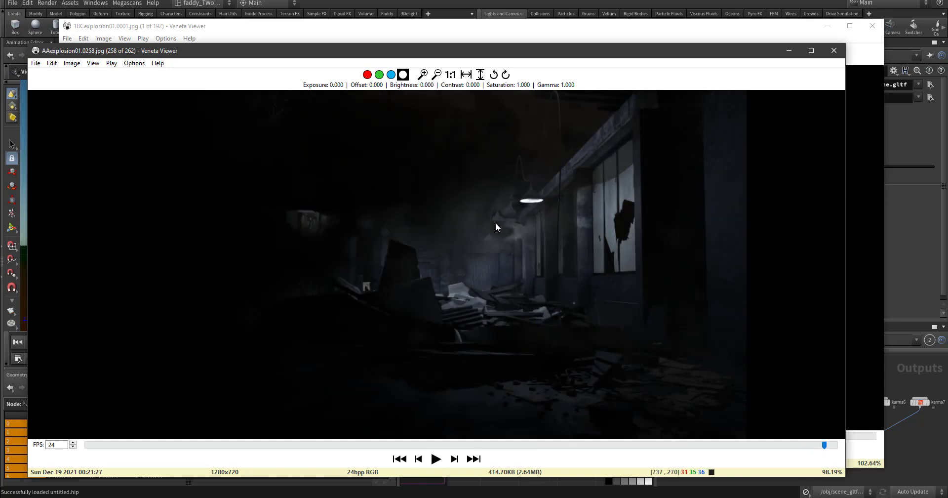
- Bring the 1BCexplosion01 exterior sequence forward, play it with the render progress window moved aside, and scrub back to frame 77
click(854, 383)
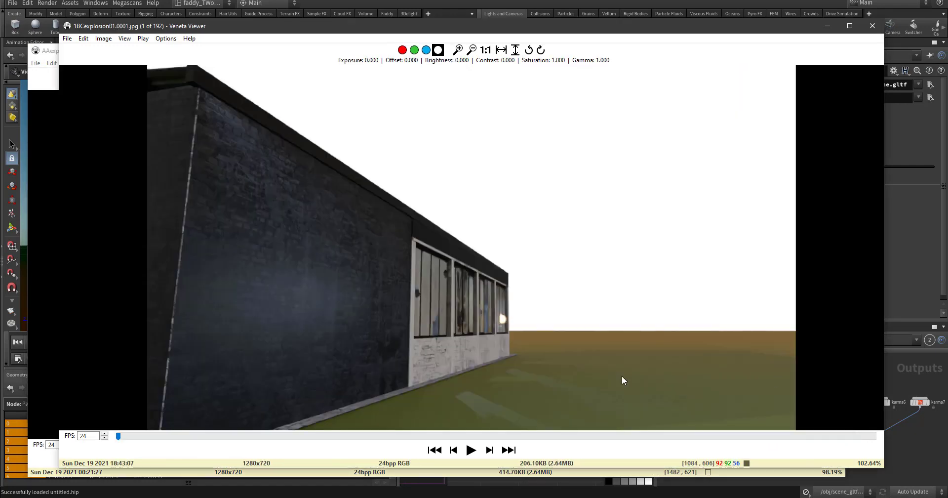
click(470, 450)
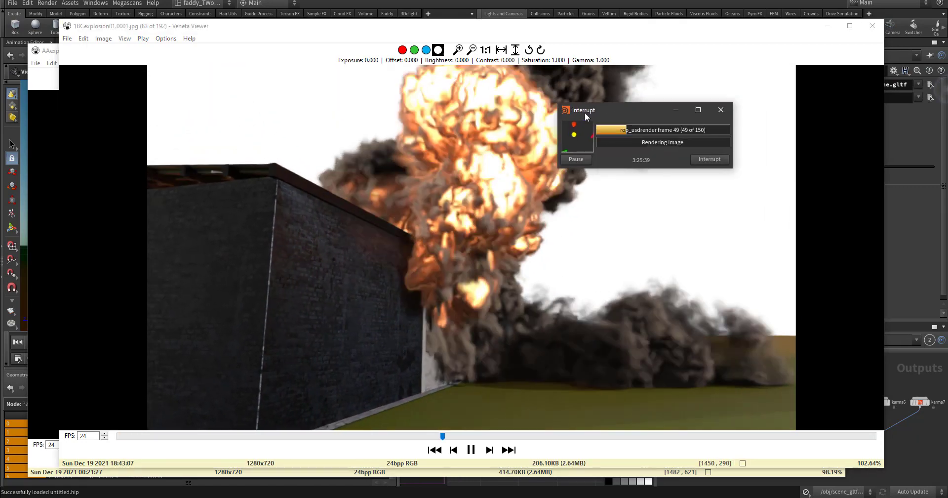
drag(564, 112, 945, 70)
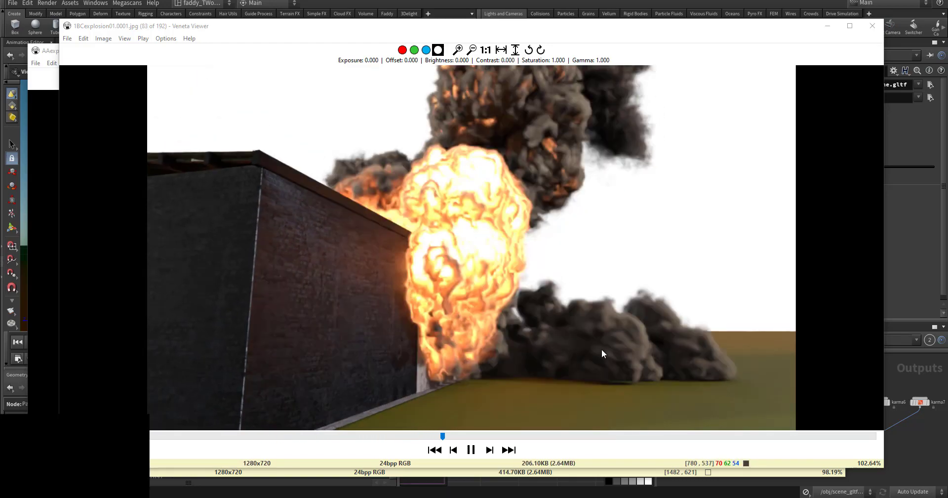
click(470, 449)
drag(644, 435, 420, 427)
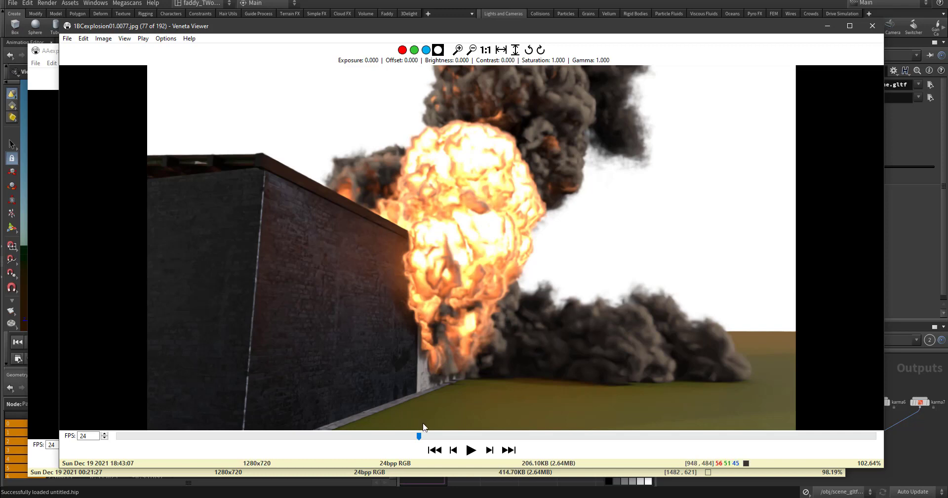
- Replay the exterior explosion sequence, scrub to frame 173 at the doorway shot, and close both image viewers
click(467, 451)
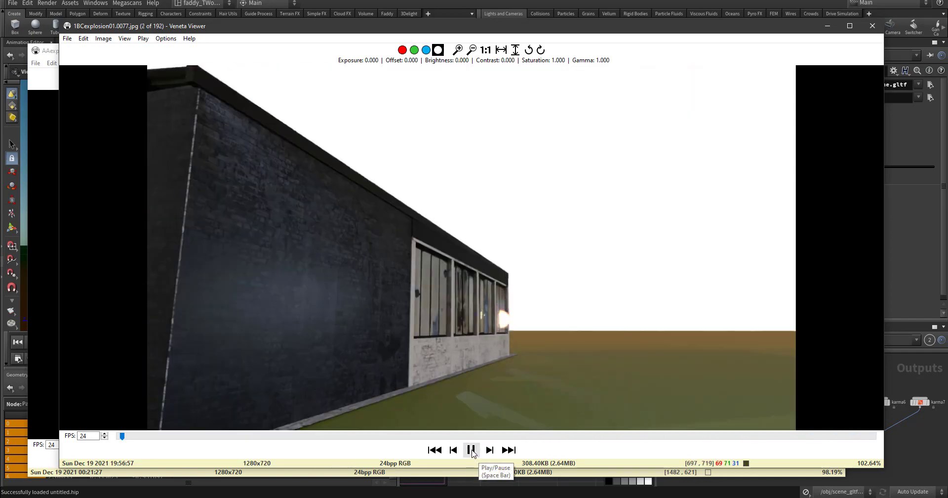
click(471, 450)
drag(149, 435, 798, 455)
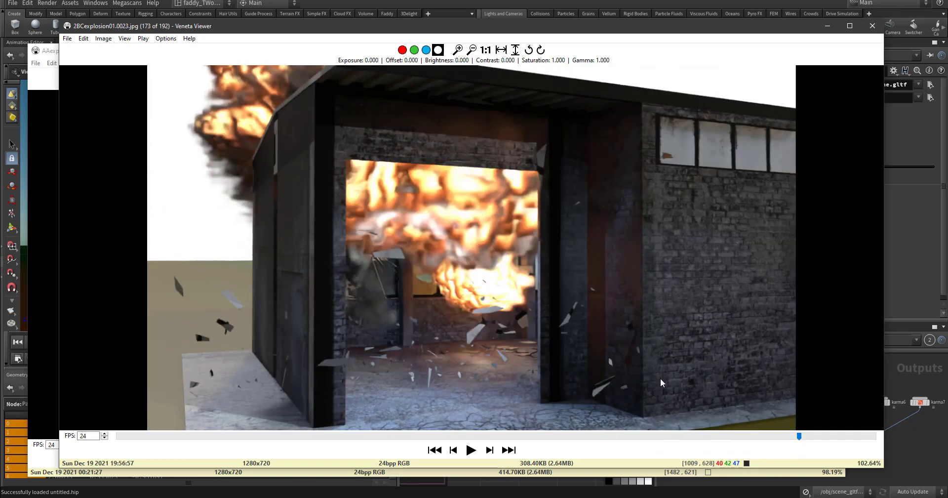
click(871, 29)
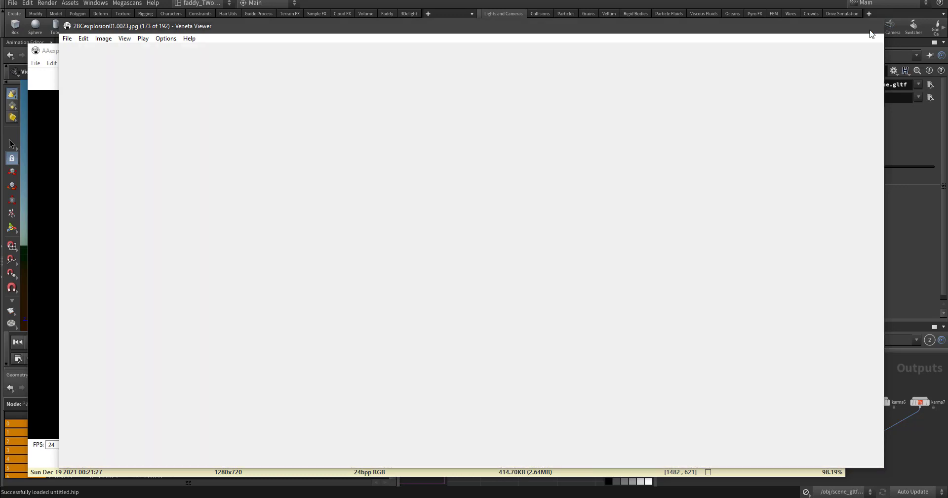
click(832, 51)
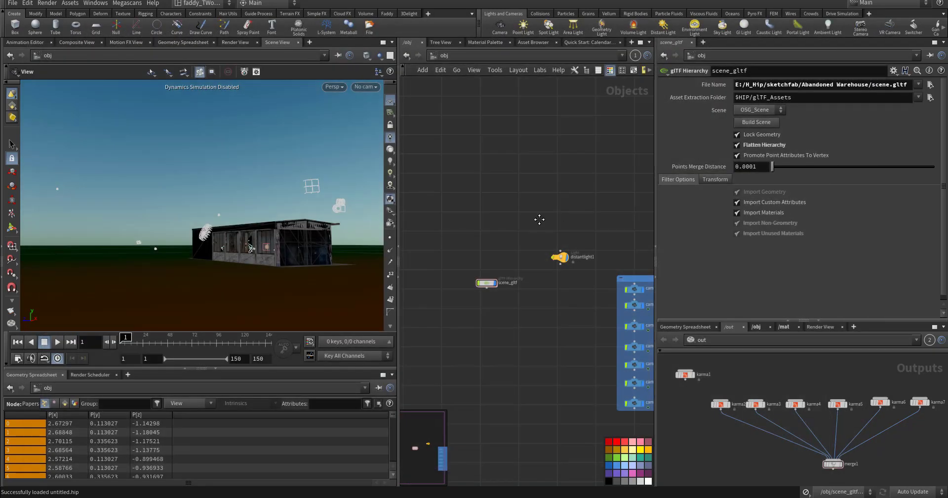
- Select the seven camera nodes cam1 to cam7 in the object network
middle_drag(539, 219, 485, 205)
middle_drag(564, 210, 501, 167)
drag(574, 179, 466, 392)
- Look through cam1, cam2, cam3 and cam4 one after another in the viewport
click(364, 87)
click(368, 133)
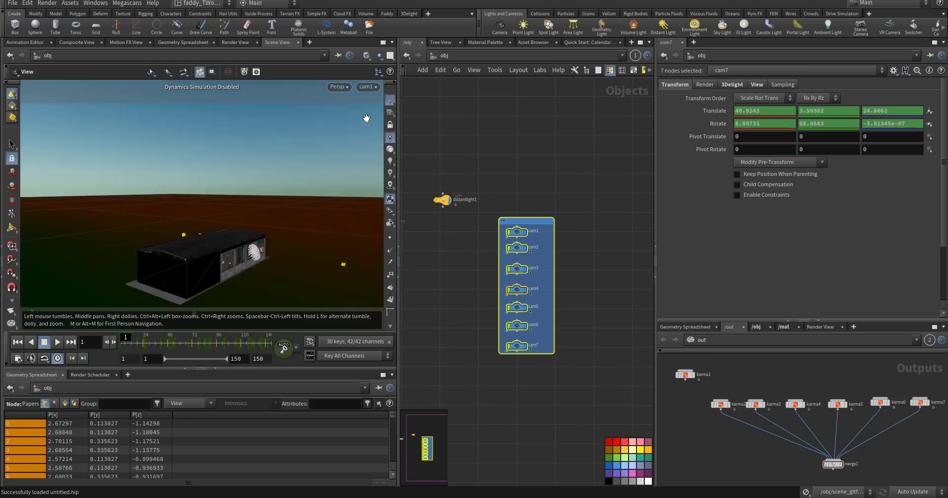
click(365, 87)
click(375, 142)
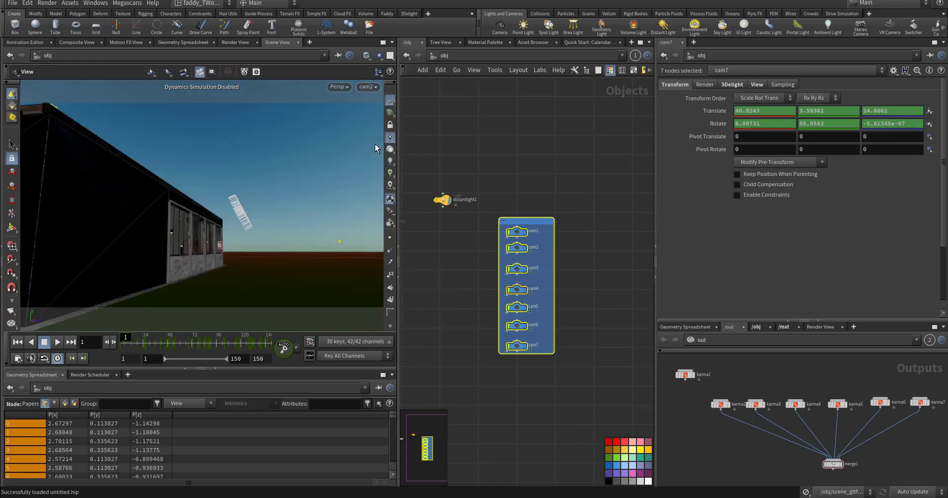
click(367, 87)
click(367, 152)
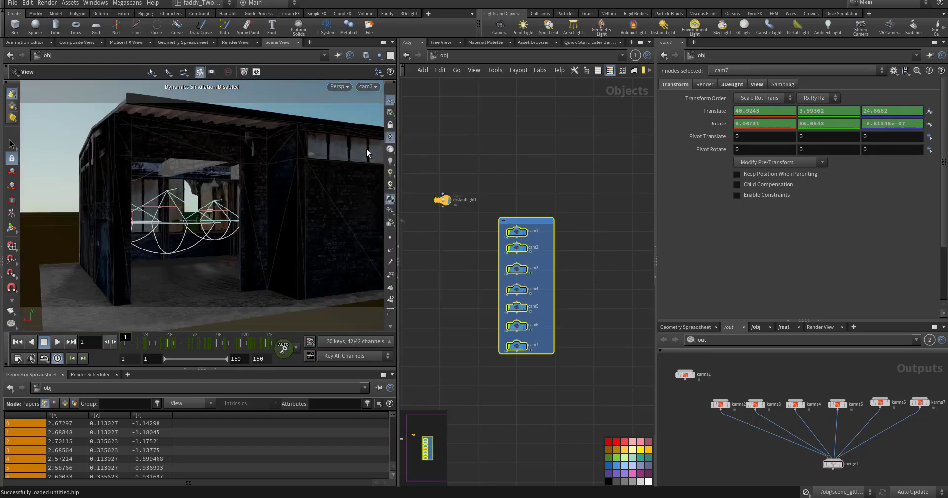
click(366, 87)
click(367, 163)
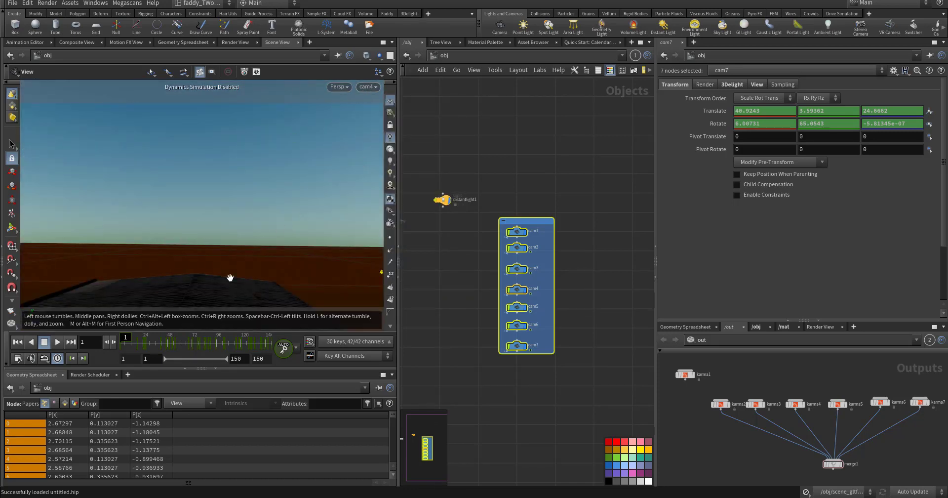
- Look through cam5, cam6, cam7 and the nested scene_gltf/cam1 one after another in the viewport
click(366, 87)
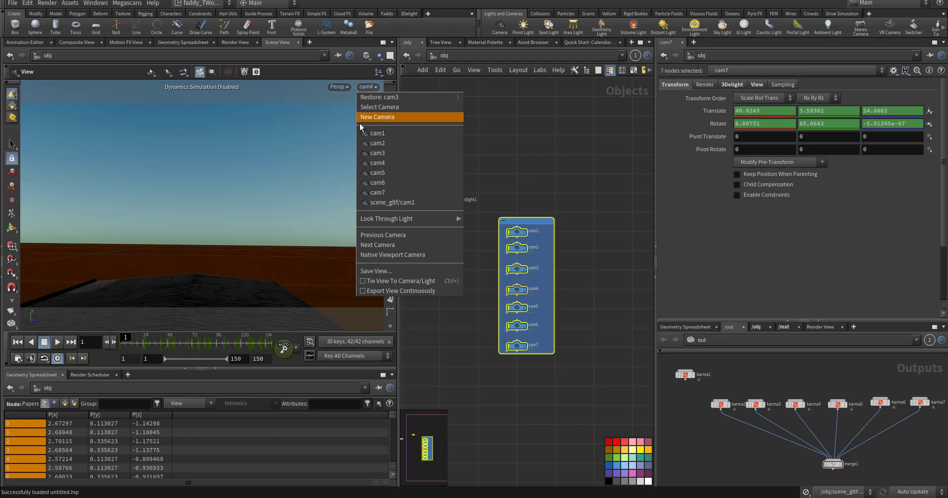
click(363, 174)
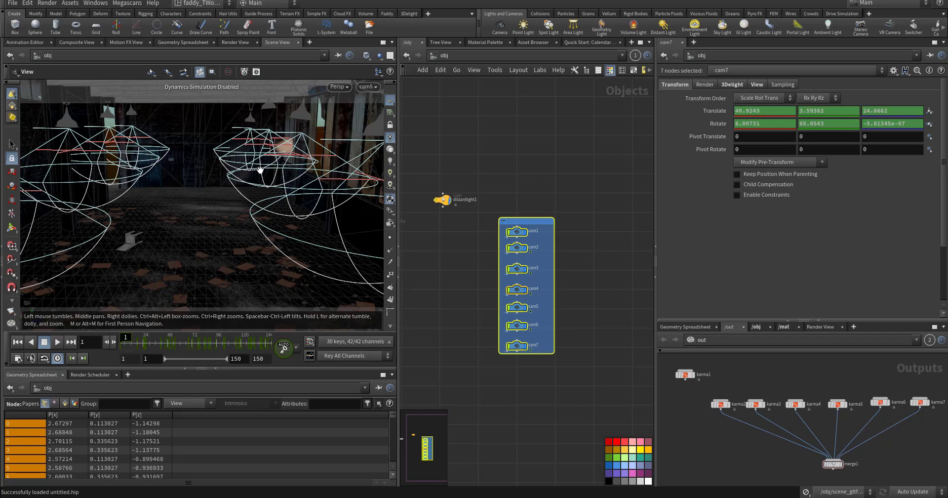
click(367, 88)
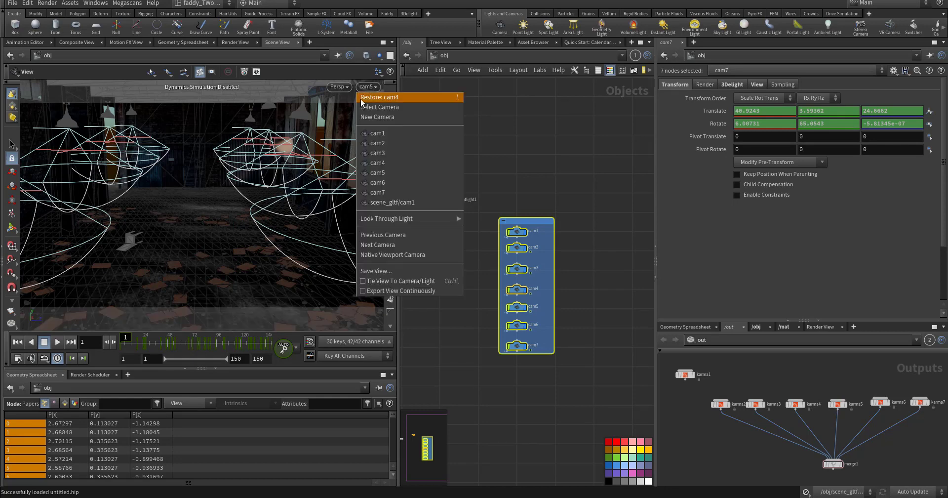
click(370, 183)
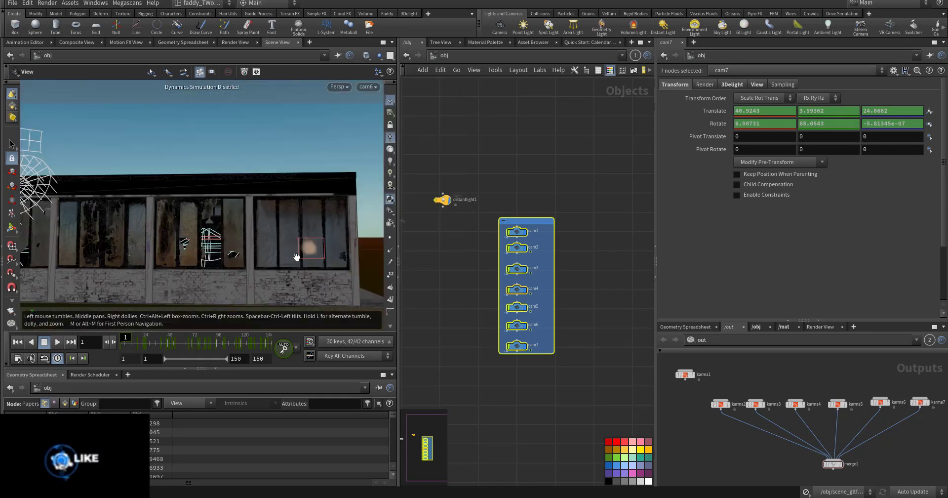
click(366, 87)
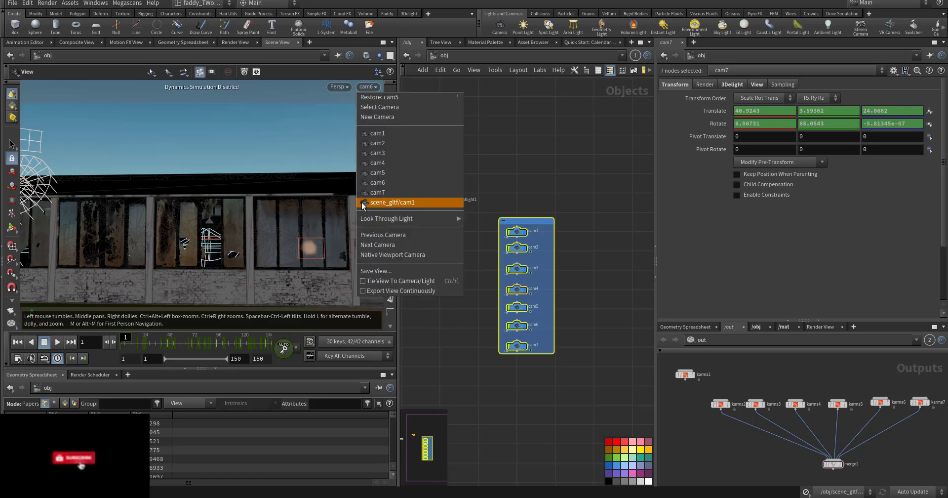
click(375, 193)
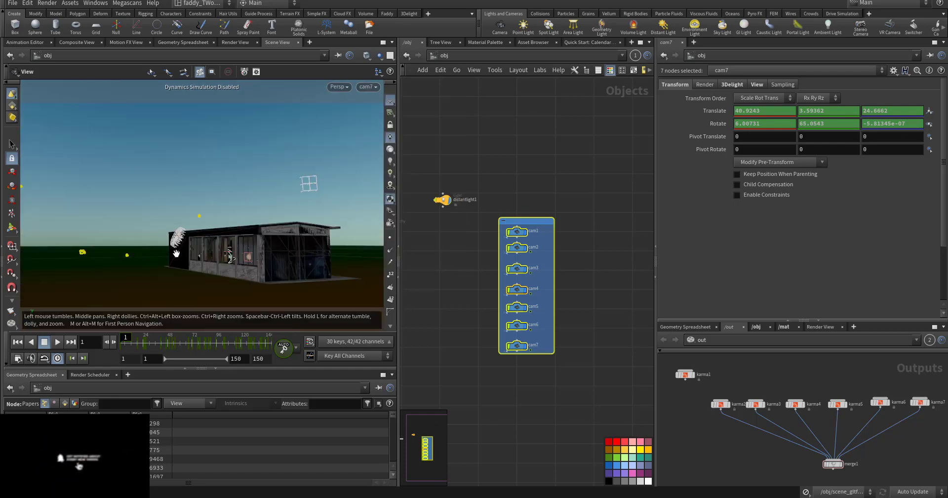
click(368, 87)
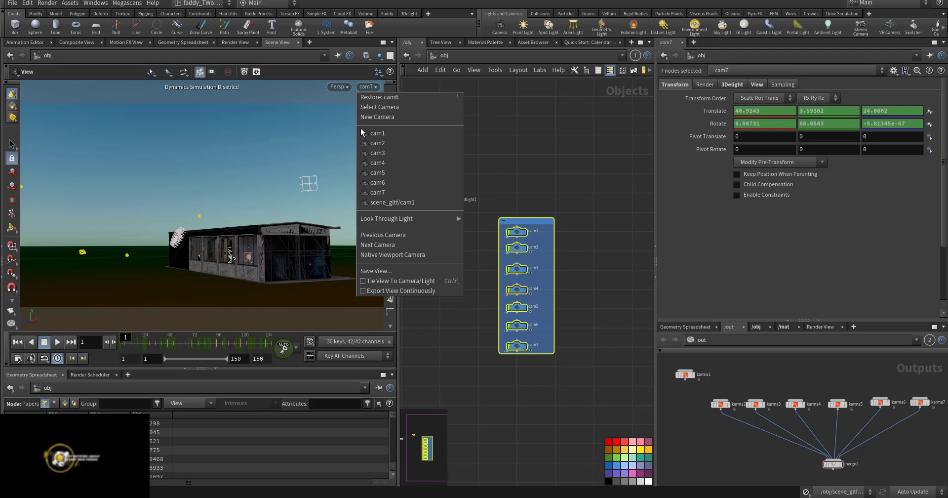
click(371, 203)
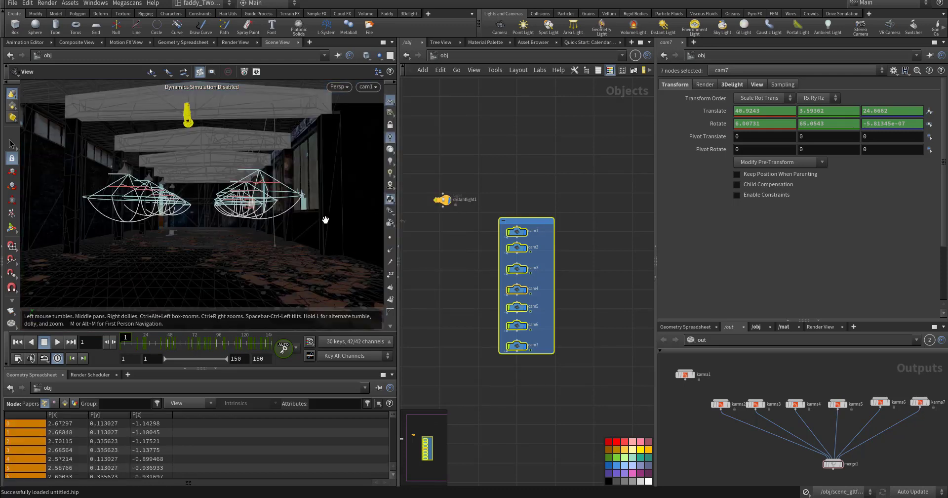
- Select the distantlight1 node in the object network and go inside the scene_gltf hierarchy node
middle_drag(438, 156, 543, 162)
drag(501, 169, 587, 238)
middle_drag(453, 191, 489, 176)
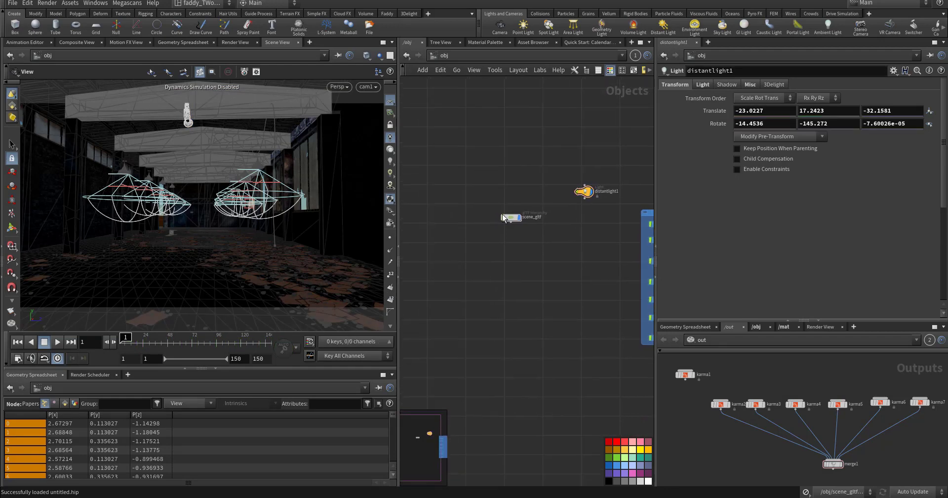
scroll(514, 220, up, 6)
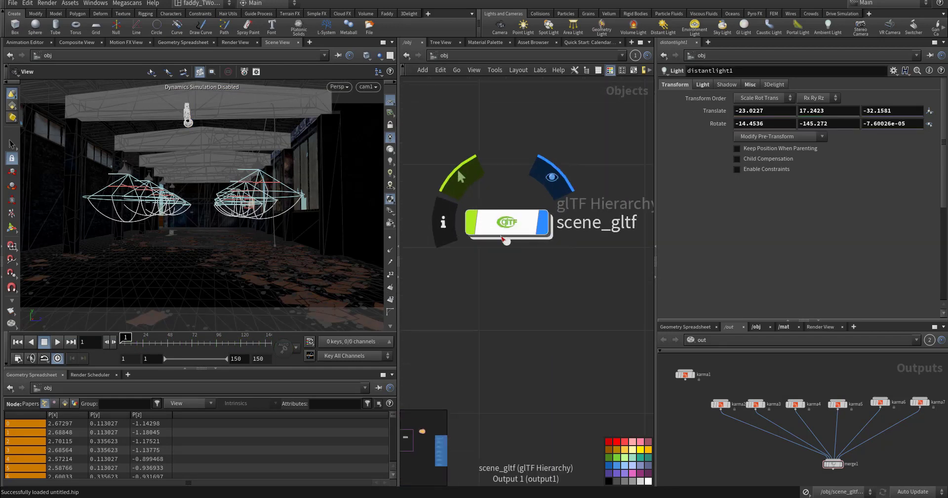
double_click(503, 228)
scroll(447, 255, up, 3)
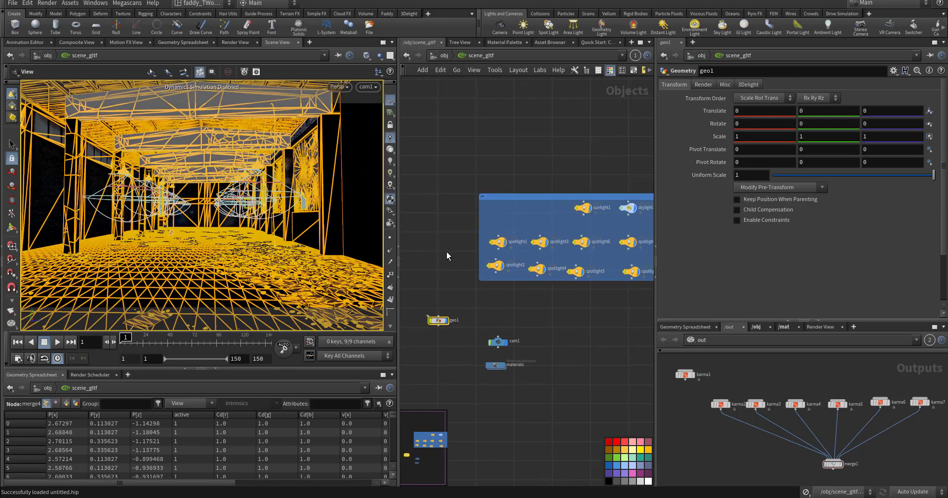
- Select the eight spotlight nodes in the lights group and examine their placement in the warehouse from a free view
drag(596, 277, 422, 215)
drag(155, 201, 183, 206)
drag(275, 189, 404, 209)
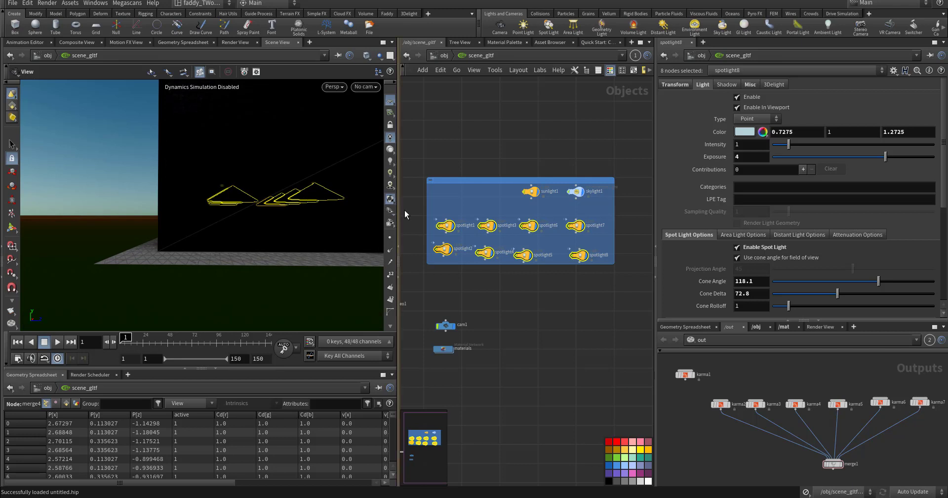
- Select only spotlight1 and inspect its cone and position among the warehouse's hanging lamps
click(448, 225)
mouse_move(275, 192)
mouse_down()
mouse_move(271, 217)
mouse_move(294, 182)
mouse_move(280, 195)
mouse_up()
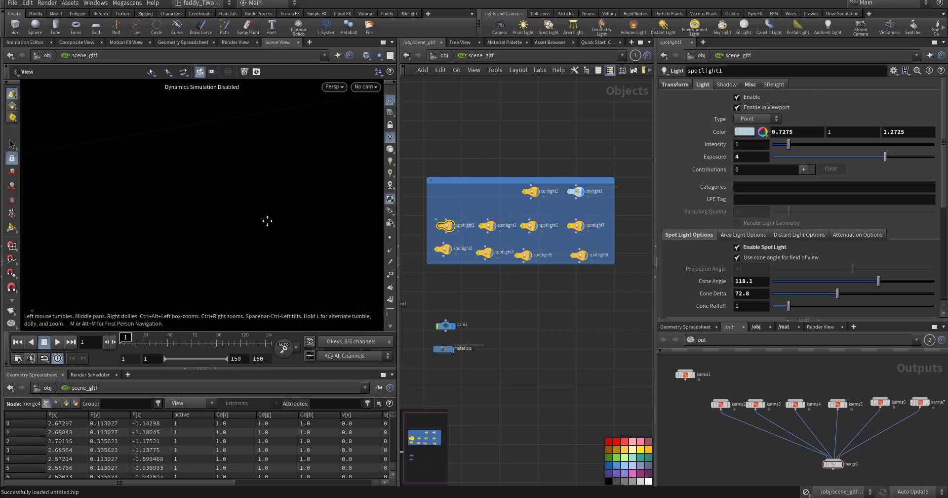
drag(288, 143, 284, 205)
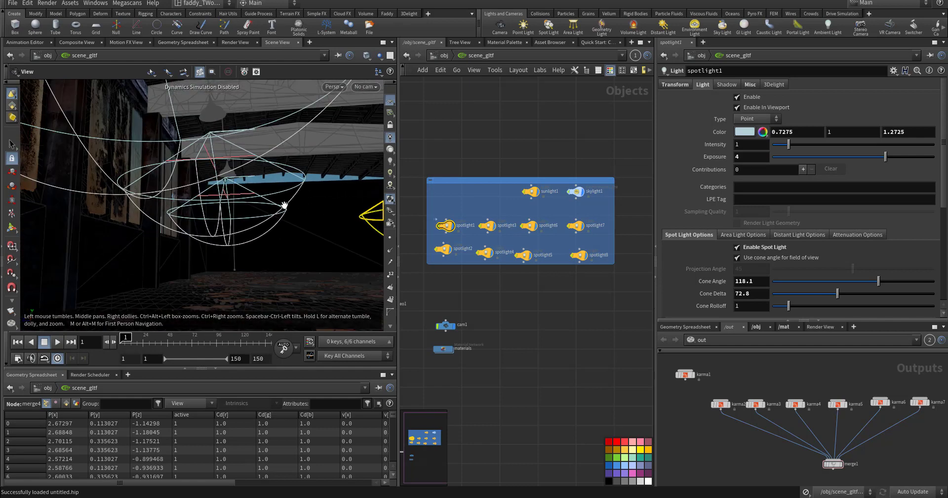
- Turn on high-quality lighting with shadows in the viewport and look at the warehouse interior through scene_gltf/cam1
click(390, 185)
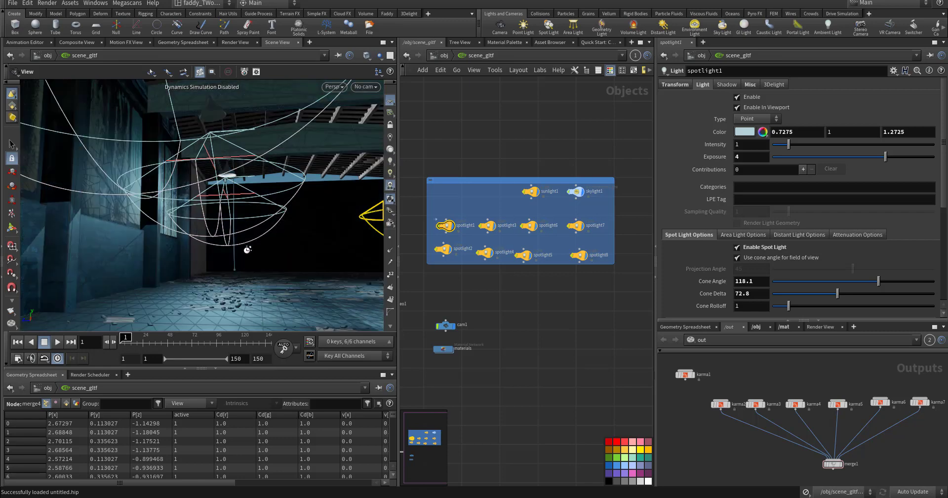
drag(271, 245, 224, 241)
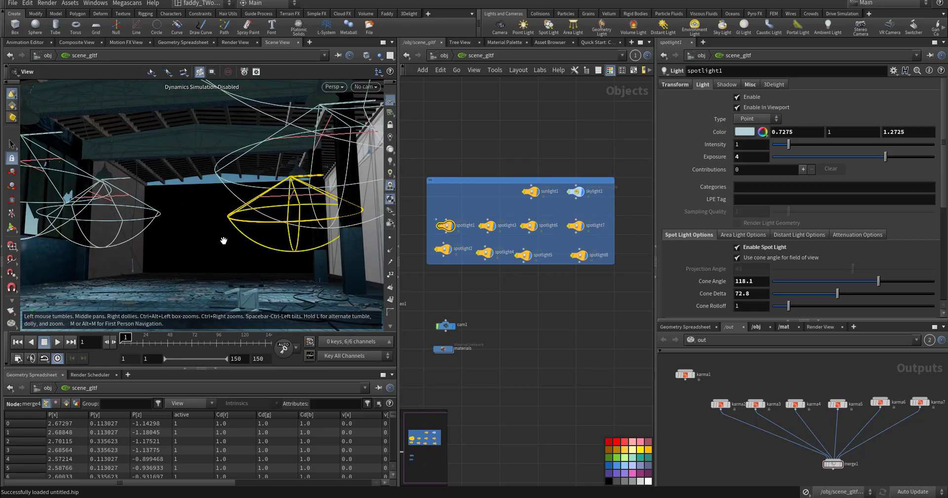
click(366, 91)
click(374, 205)
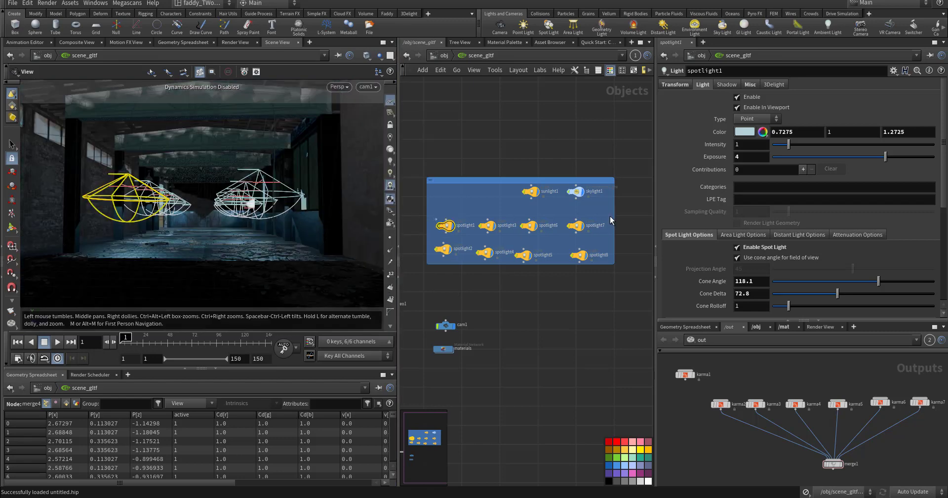
- Select the eight spotlights, show their shared colour as temperature, magenta and intensity sliders, and return the viewport to headlight-only lighting
drag(603, 213, 426, 271)
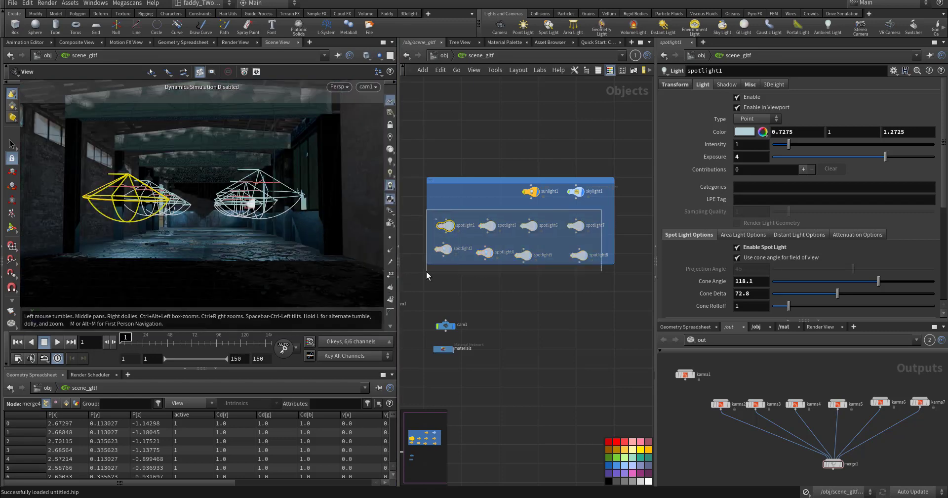
click(737, 98)
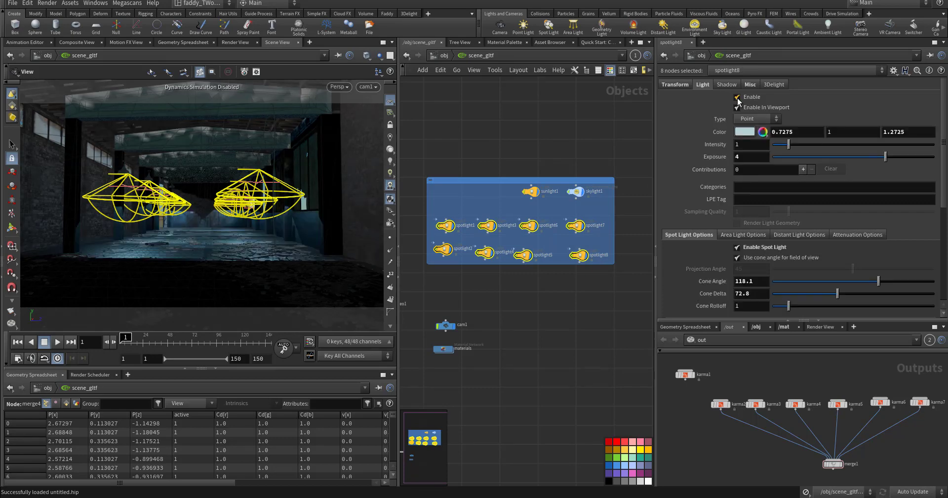
click(762, 132)
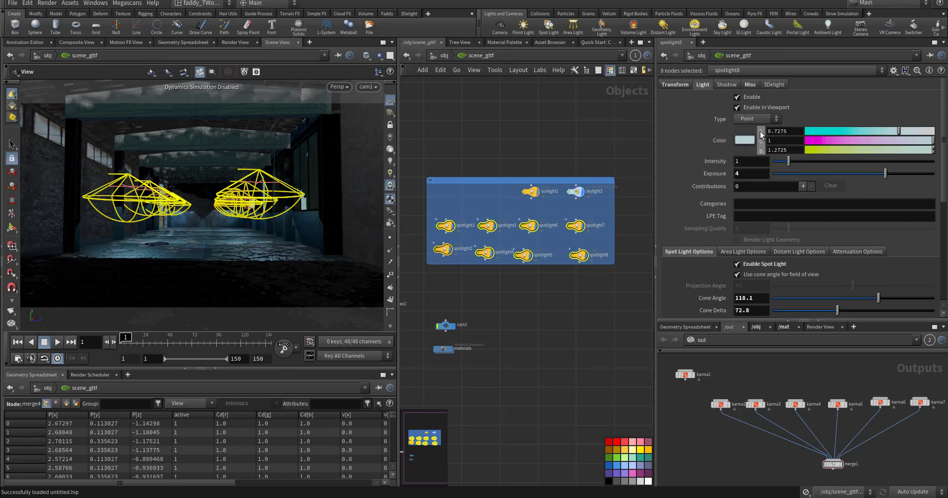
click(760, 144)
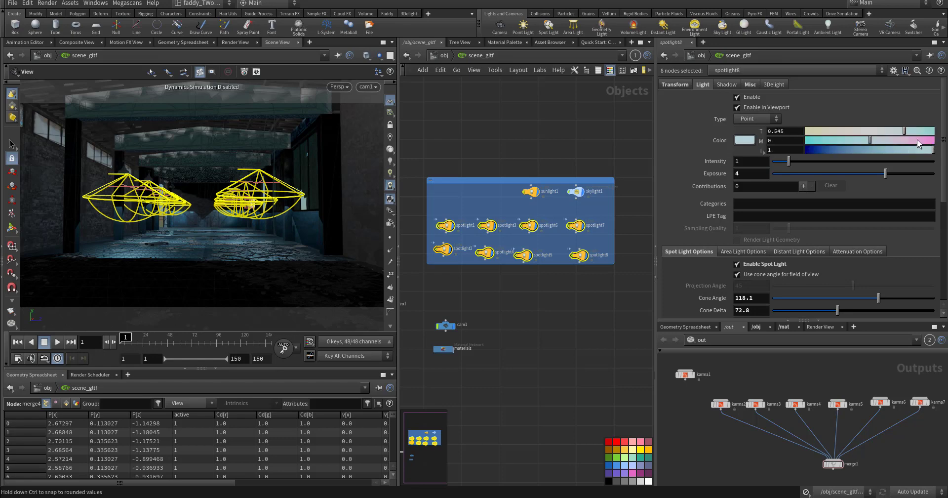
click(390, 162)
click(389, 150)
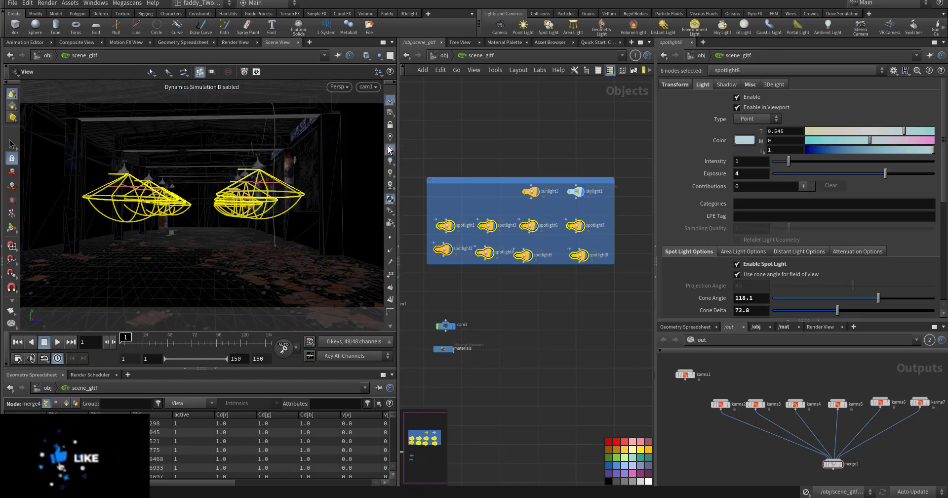
- Select cam1 below the lights group, then open the materials network and look over its principled shaders
middle_drag(442, 158, 505, 161)
middle_drag(405, 216, 468, 191)
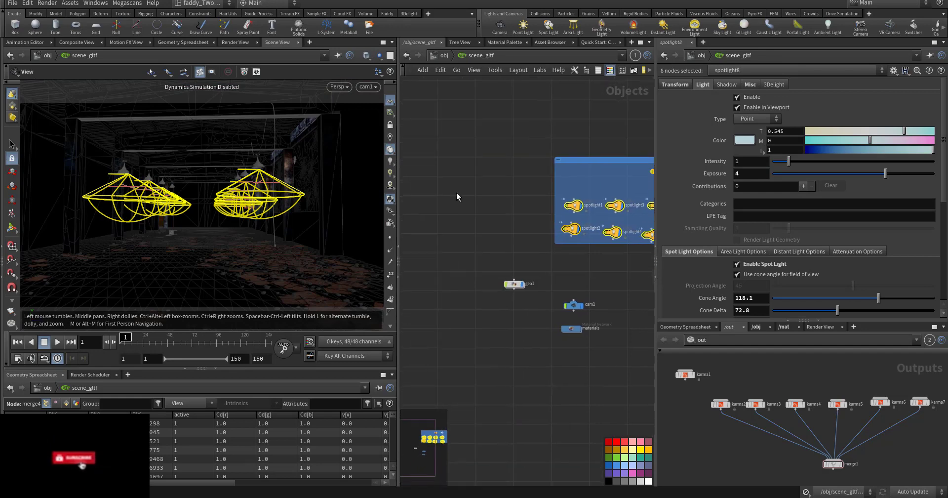
middle_drag(501, 245, 505, 200)
scroll(515, 203, up, 2)
middle_drag(554, 223, 485, 179)
drag(563, 220, 481, 258)
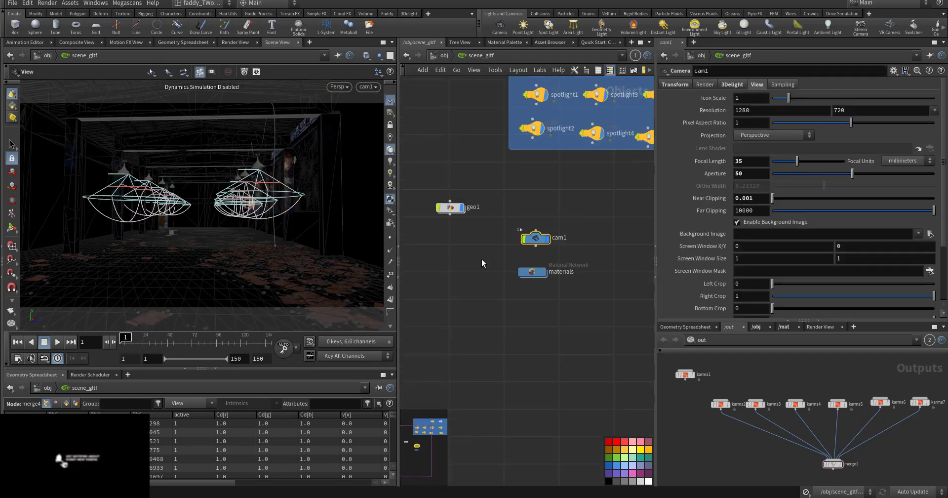
double_click(540, 275)
scroll(579, 306, down, 3)
scroll(580, 306, up, 8)
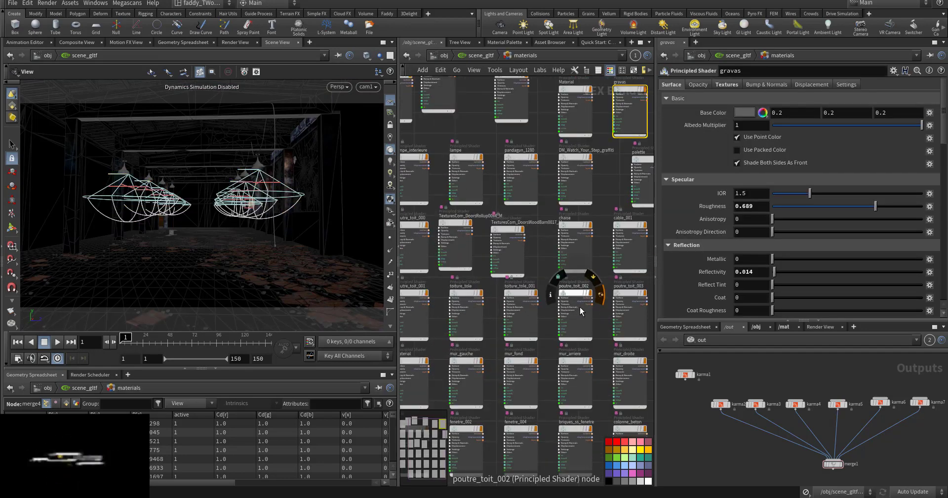
- Look over the Karma render nodes in the out network and select karma1 to review its render settings
middle_drag(741, 463, 725, 443)
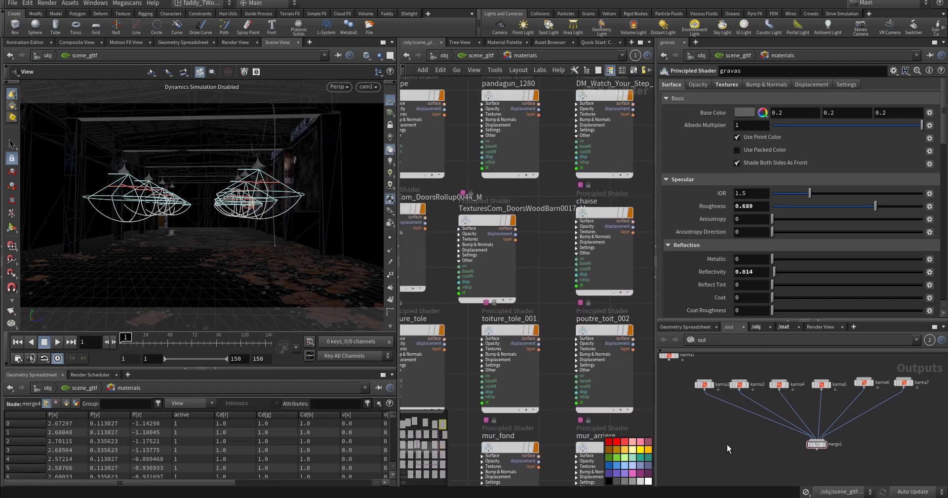
click(817, 444)
middle_drag(547, 238, 547, 256)
middle_drag(711, 395, 725, 423)
drag(682, 408, 698, 357)
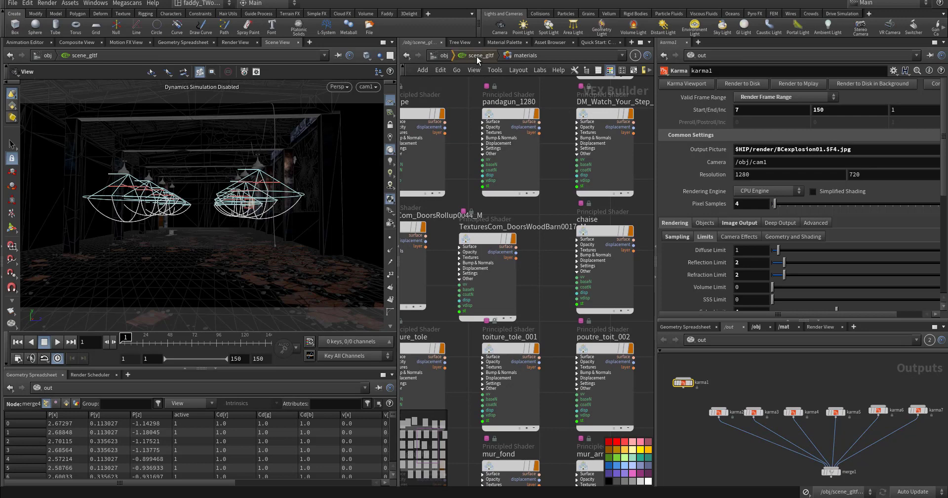
- Return to scene_gltf and go inside geo1 to view its complete geometry network
click(476, 56)
mouse_move(455, 154)
middle_down()
mouse_move(485, 175)
mouse_move(474, 110)
middle_up()
double_click(480, 229)
middle_drag(487, 205, 466, 136)
middle_drag(567, 357, 556, 388)
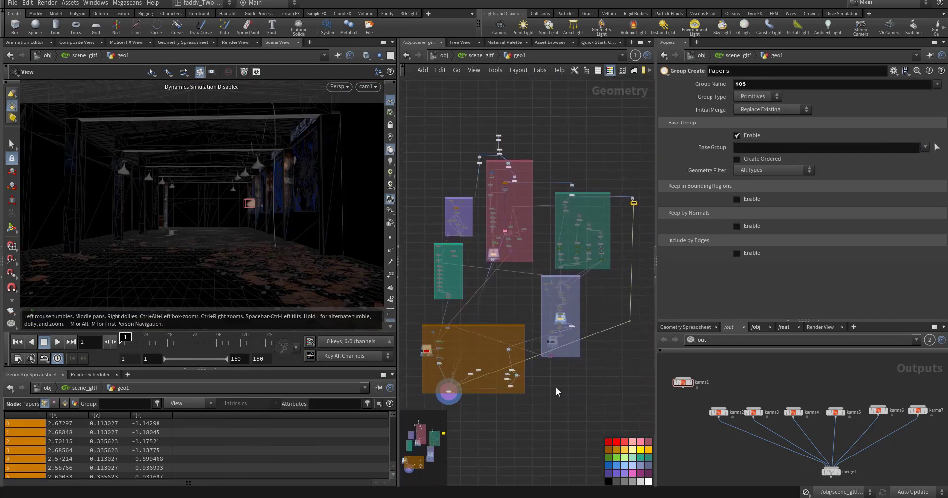
- Display and select the gltf1 node at the head of the geo1 network and inspect the imported warehouse
scroll(526, 159, up, 10)
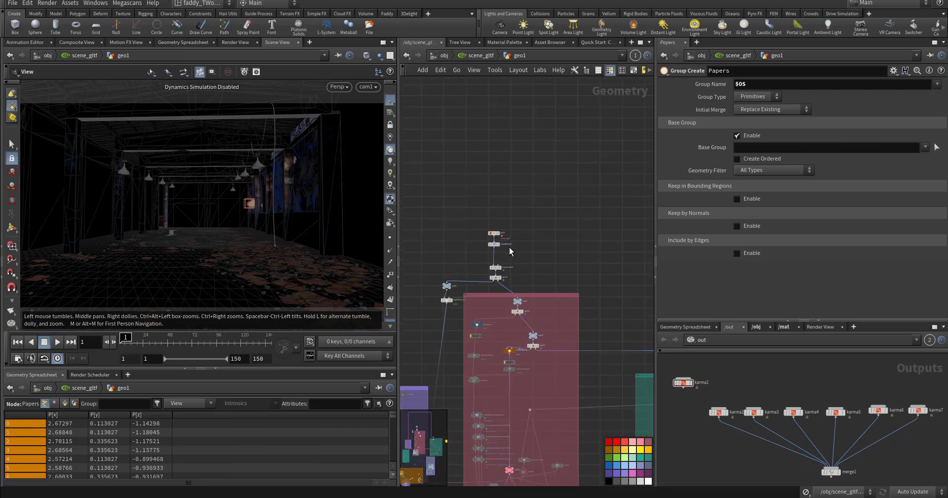
middle_drag(542, 268, 588, 290)
scroll(546, 267, up, 4)
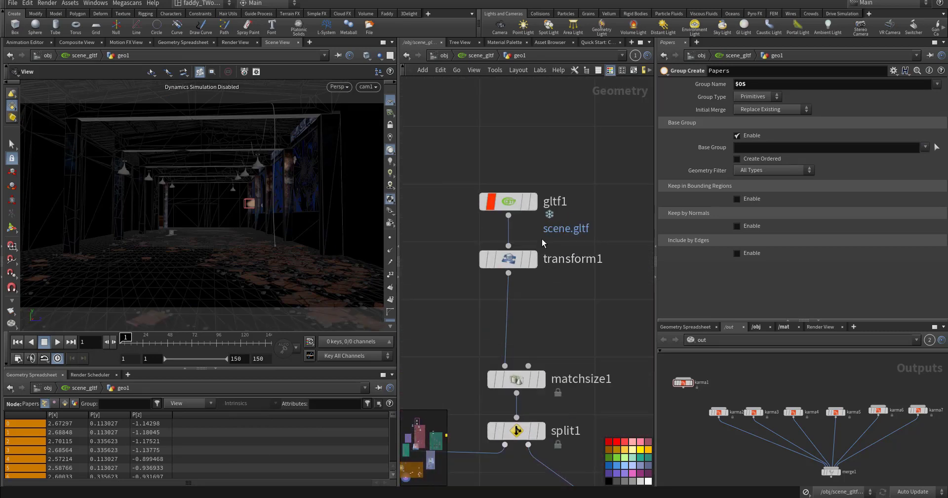
click(534, 203)
click(519, 206)
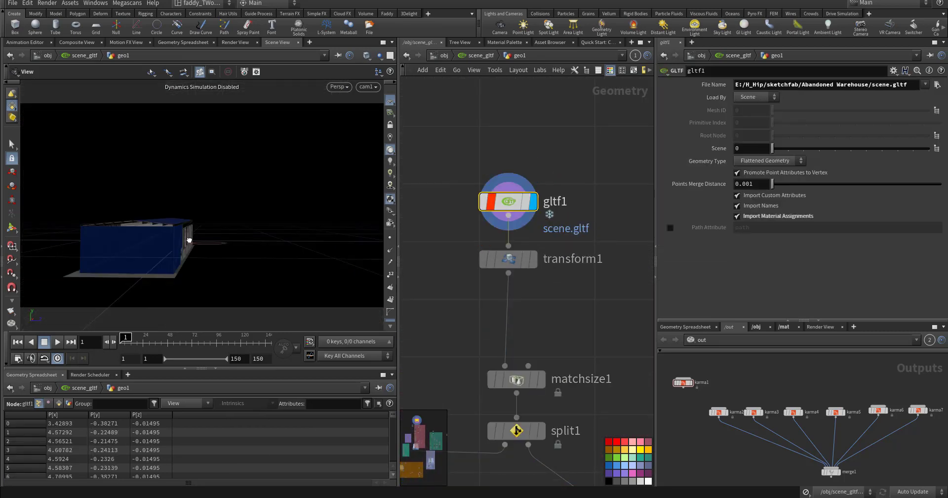
drag(193, 241, 229, 239)
- Display the transform1 and matchsize1 nodes in turn and inspect how the warehouse is scaled and positioned
click(532, 258)
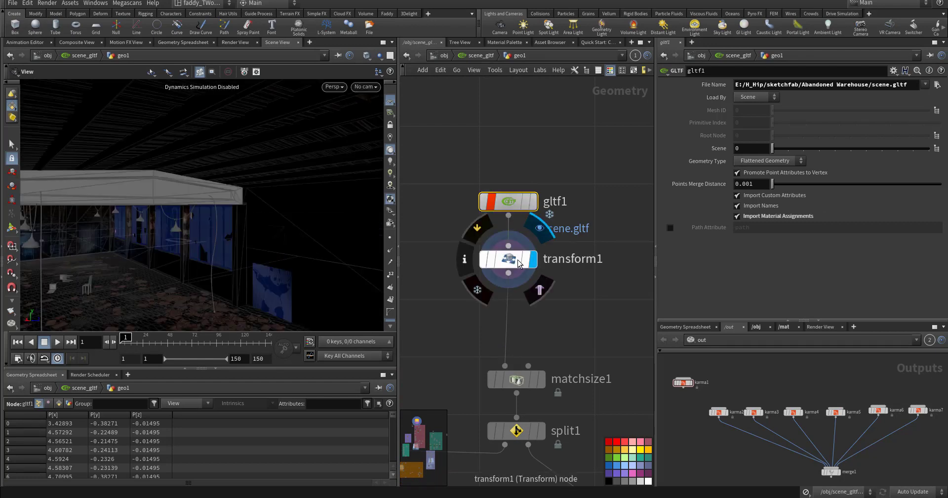
click(518, 261)
drag(353, 258, 245, 254)
scroll(245, 254, down, 2)
click(540, 378)
click(513, 379)
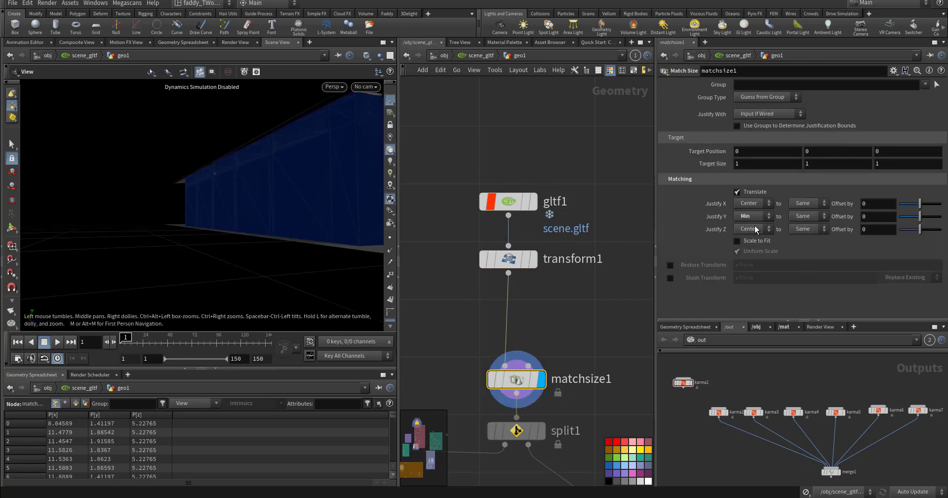
drag(381, 237, 222, 238)
middle_drag(223, 239, 267, 250)
- Select split1 below matchsize1 and examine the hanging lamps it separates from the building
middle_drag(581, 343, 577, 248)
click(538, 346)
middle_drag(595, 370, 562, 318)
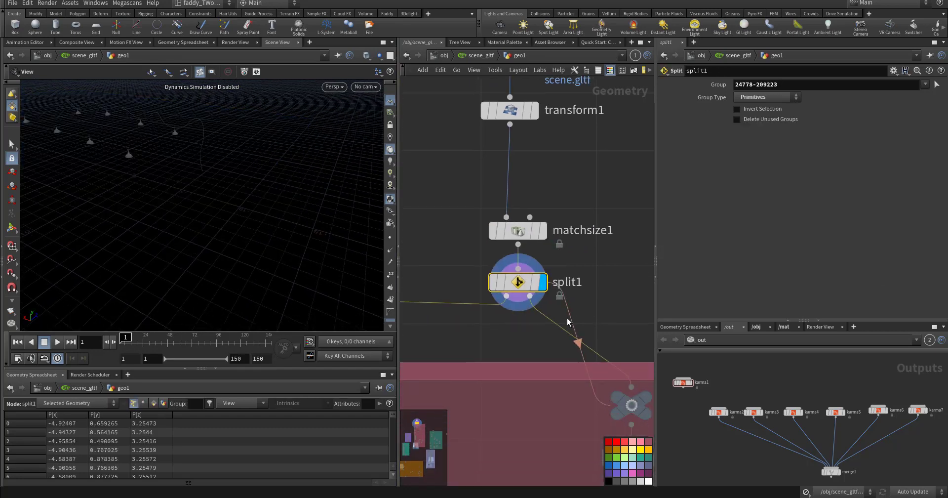
middle_drag(177, 190, 296, 247)
scroll(176, 177, up, 3)
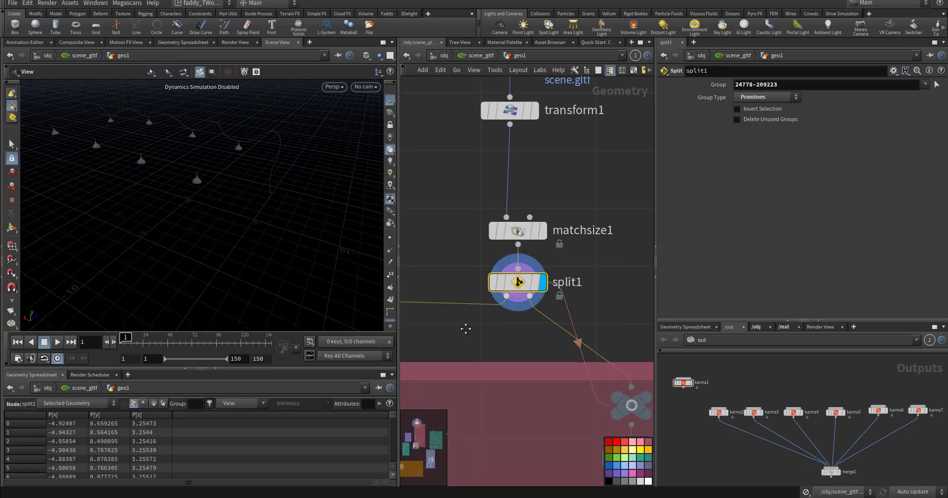
- Display and select the lightFixtures group node under null1 and inspect the grouped lamps and cable
middle_drag(466, 327, 543, 305)
scroll(542, 307, down, 3)
scroll(542, 307, down, 3)
middle_drag(464, 277, 483, 228)
scroll(469, 284, up, 4)
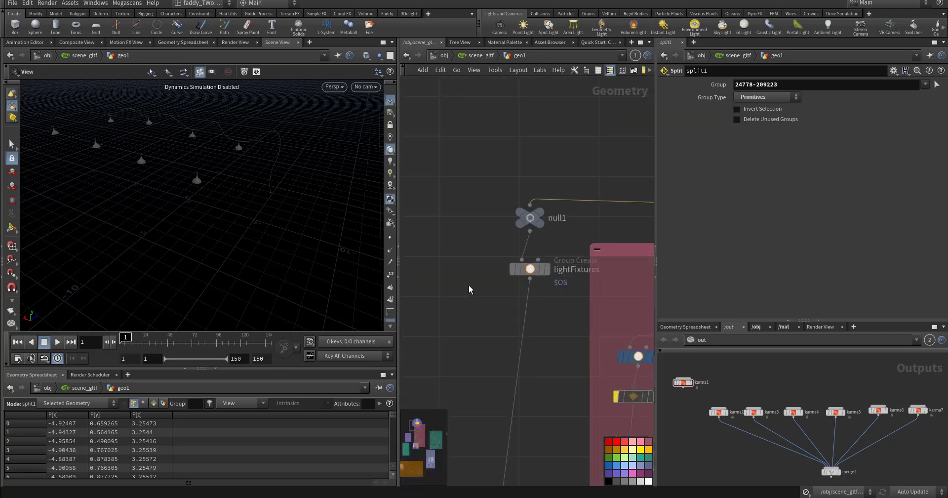
click(547, 269)
click(533, 271)
drag(232, 197, 138, 210)
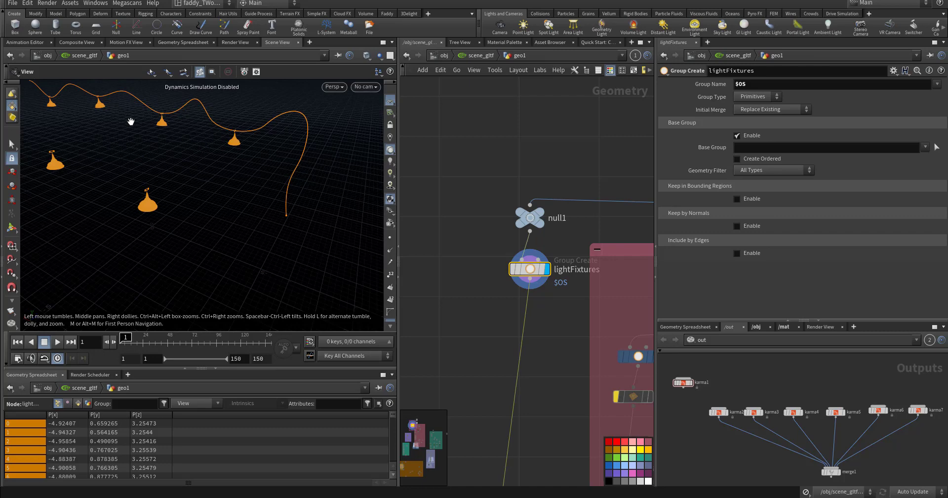
- Display null2 to view the building without lamps, then show and select split2 beneath it
middle_drag(576, 389, 482, 336)
middle_drag(613, 372, 460, 354)
mouse_move(521, 213)
click(547, 194)
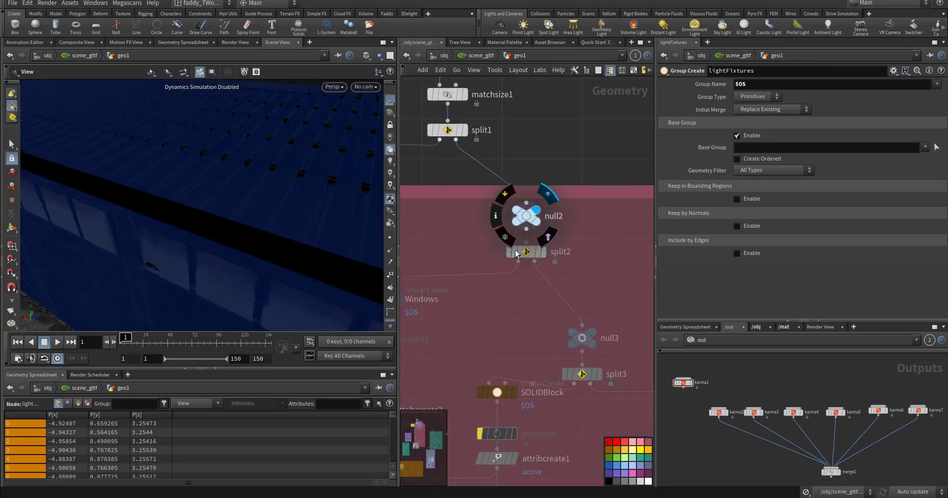
right_drag(332, 226, 302, 262)
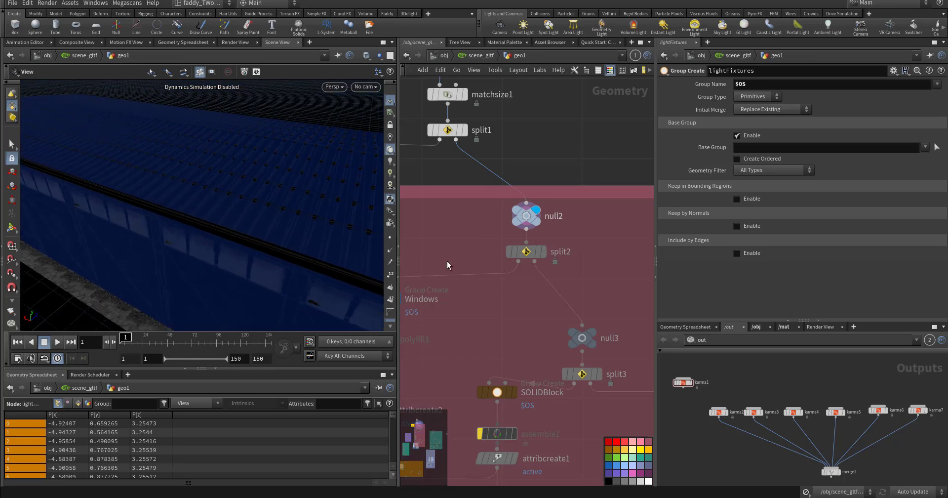
click(543, 254)
click(529, 254)
- Inspect the Windows group's panes and review the active attribute that attribcreate2 adds to them
middle_drag(482, 337, 589, 281)
click(502, 242)
click(486, 243)
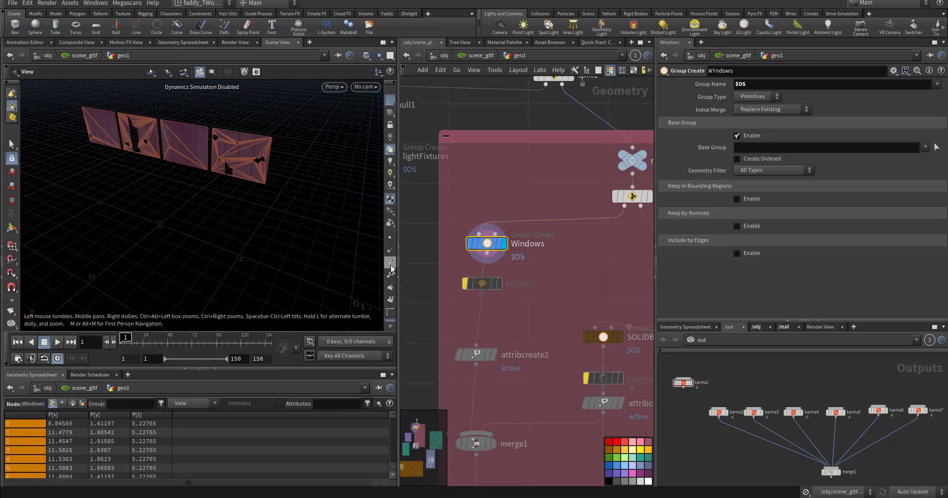
middle_drag(491, 359, 530, 335)
click(532, 331)
click(513, 330)
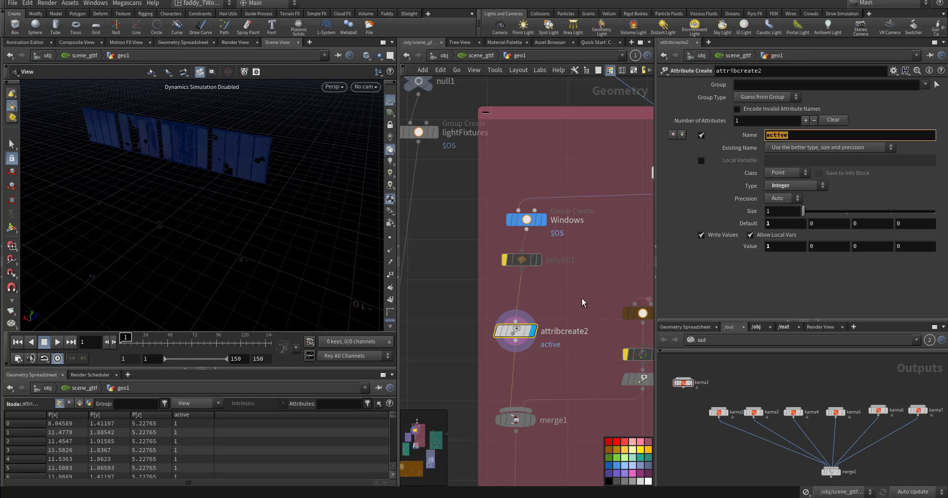
- Display and select the SOLIDBlock group node and examine the wall frame around the windows
middle_drag(591, 303, 580, 228)
middle_drag(572, 282, 488, 290)
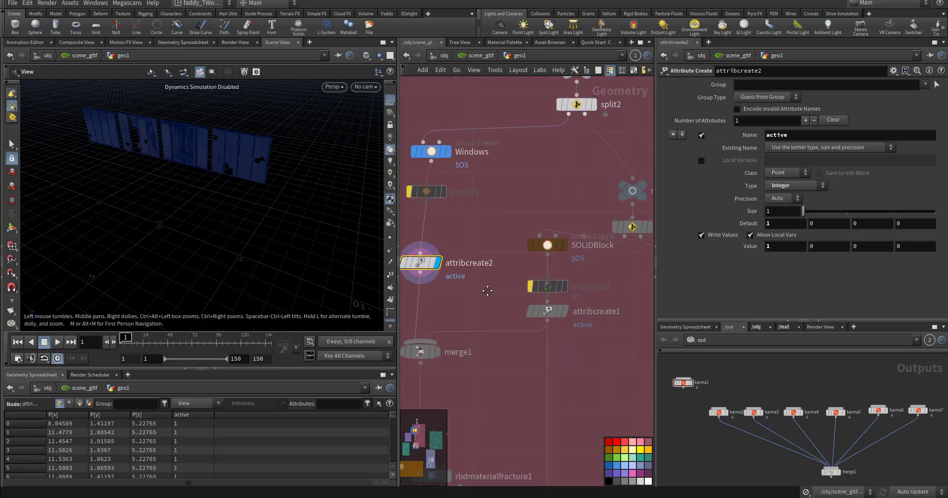
click(564, 245)
click(546, 245)
drag(203, 205, 191, 169)
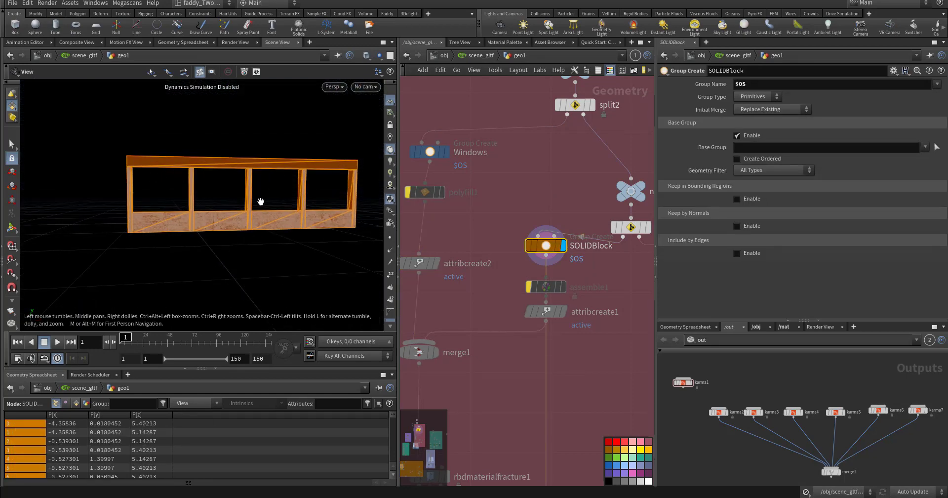
- Display and select attribcreate1 to review the active attribute assigned to the solid wall frame
click(564, 312)
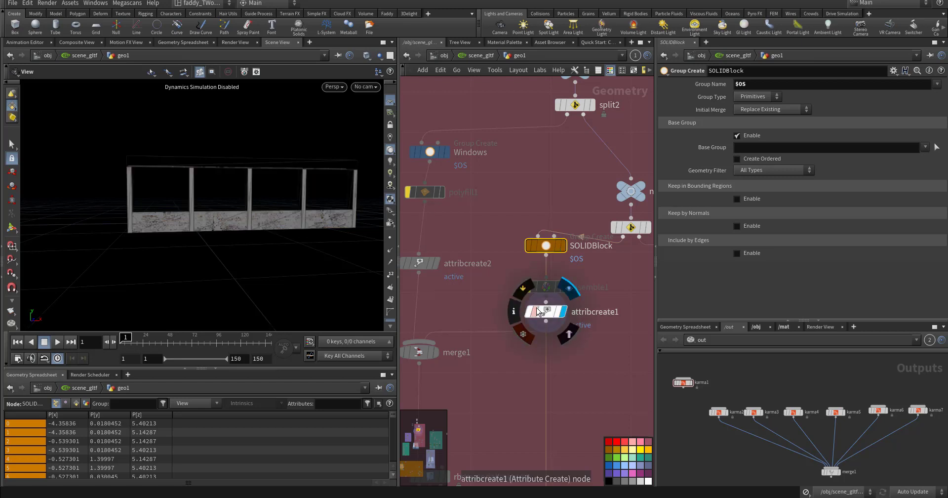
click(547, 312)
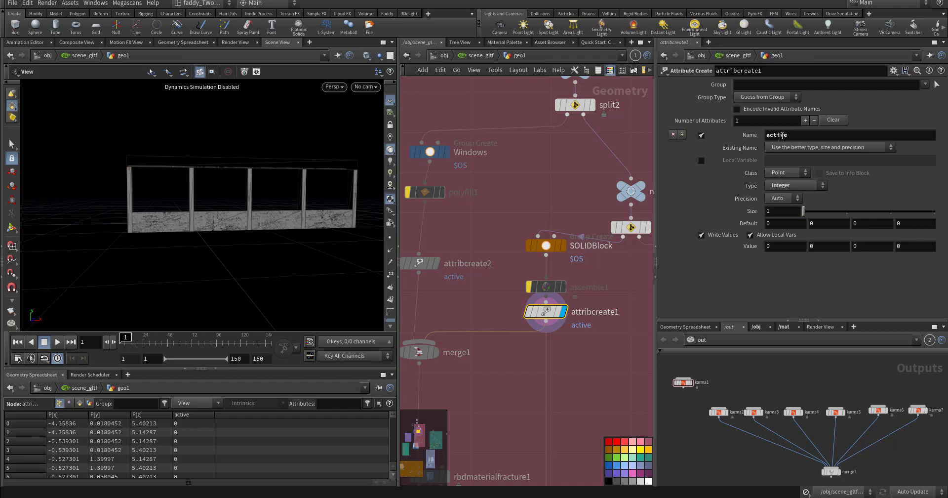
double_click(786, 135)
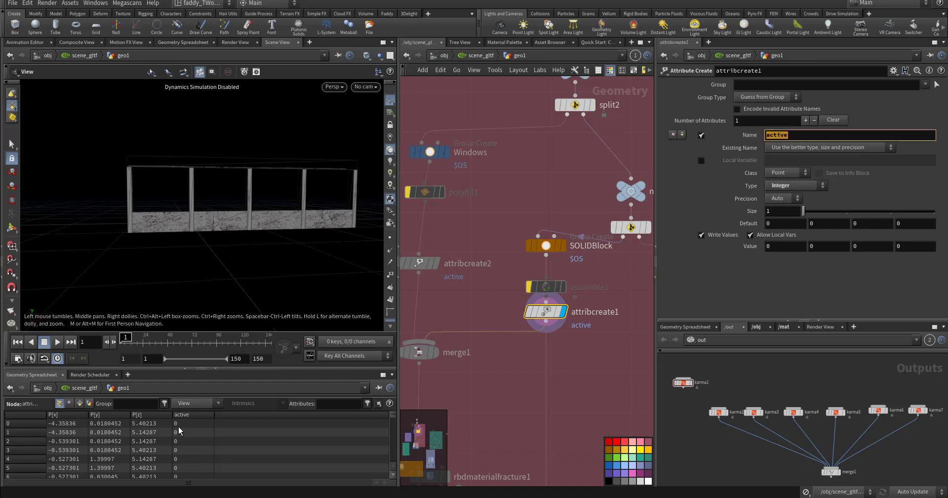
- Display rbdmaterialfracture1 below merge1 and inspect the fractured window panes together with the wall frame
click(430, 336)
middle_drag(459, 384, 534, 239)
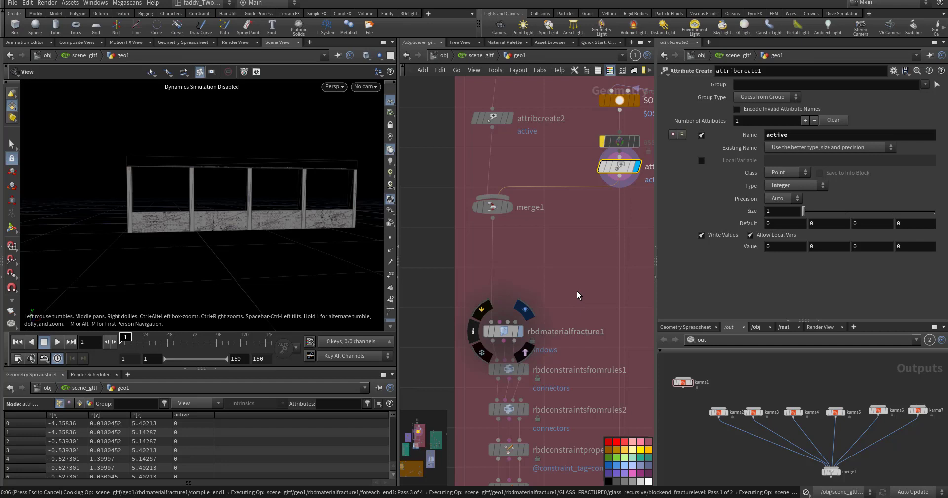
middle_drag(584, 314, 596, 265)
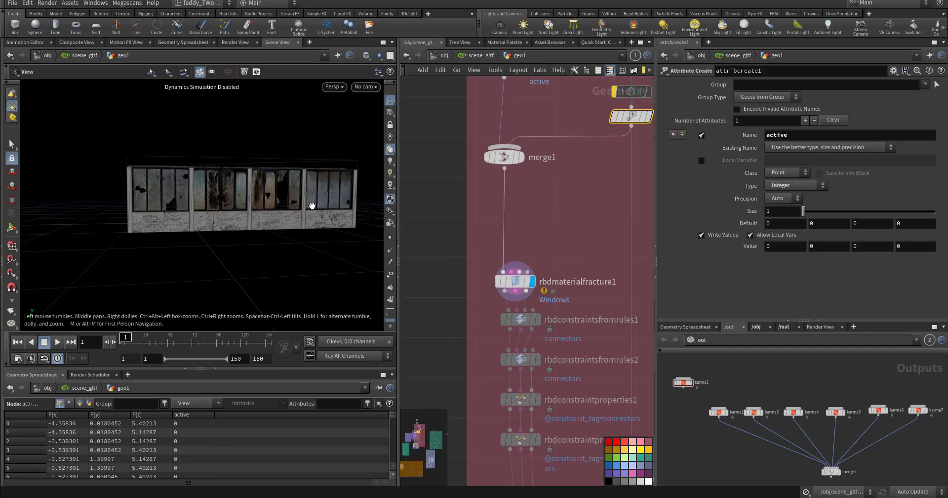
scroll(283, 197, up, 5)
middle_drag(463, 425, 467, 209)
middle_drag(468, 345, 518, 358)
scroll(503, 319, down, 6)
drag(238, 235, 327, 225)
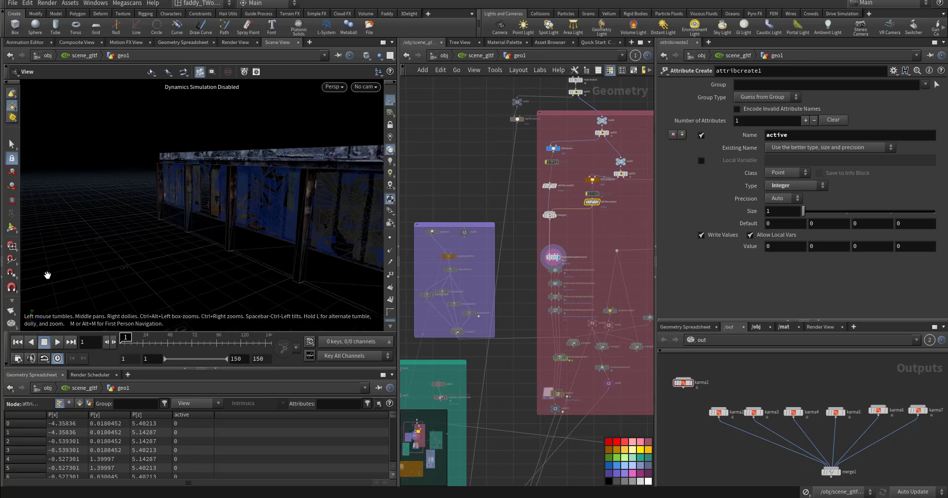
- Select rbdbulletsolver1 below the constraint nodes and colour the node red
scroll(499, 355, up, 5)
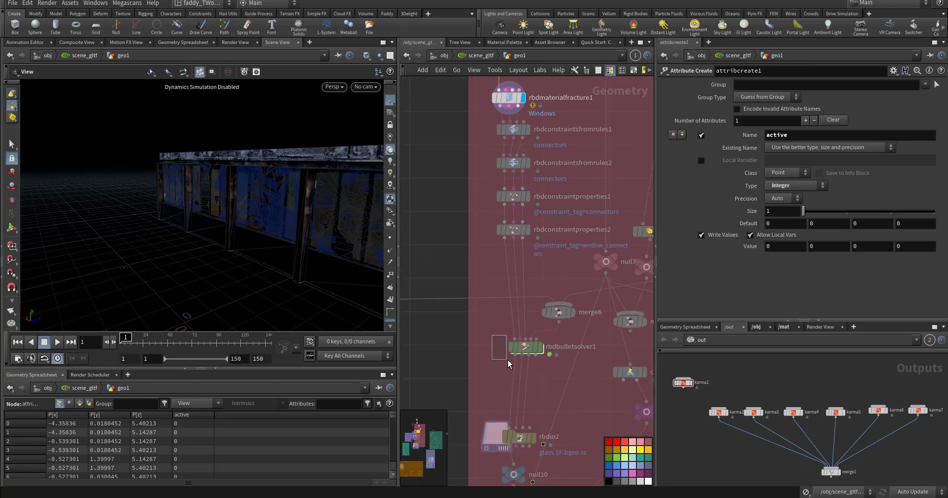
click(524, 352)
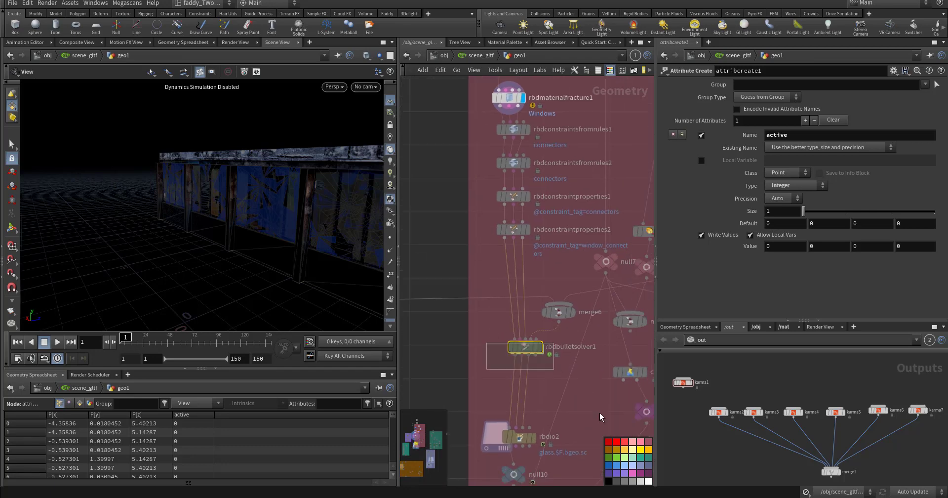
click(609, 442)
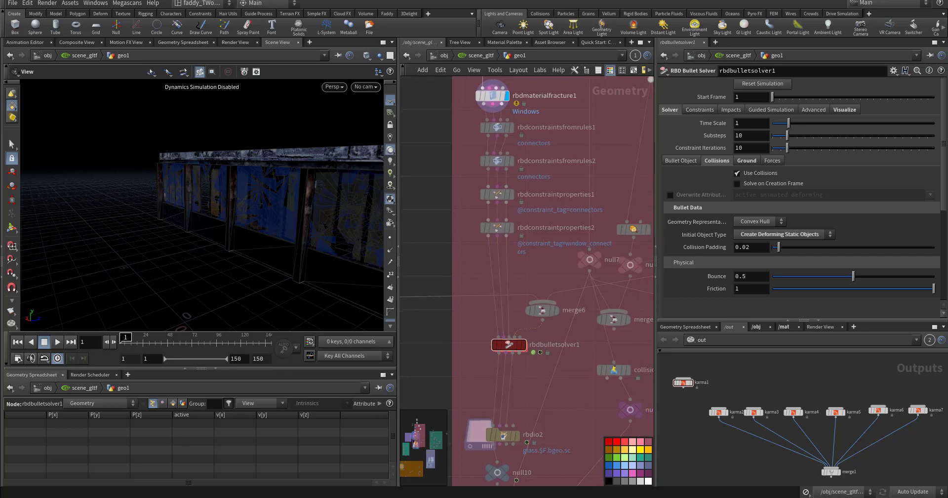
- Display and select rbdio2 below rbdbulletsolver1 and play through the cached glass simulation
middle_drag(565, 414, 577, 354)
click(530, 378)
click(523, 377)
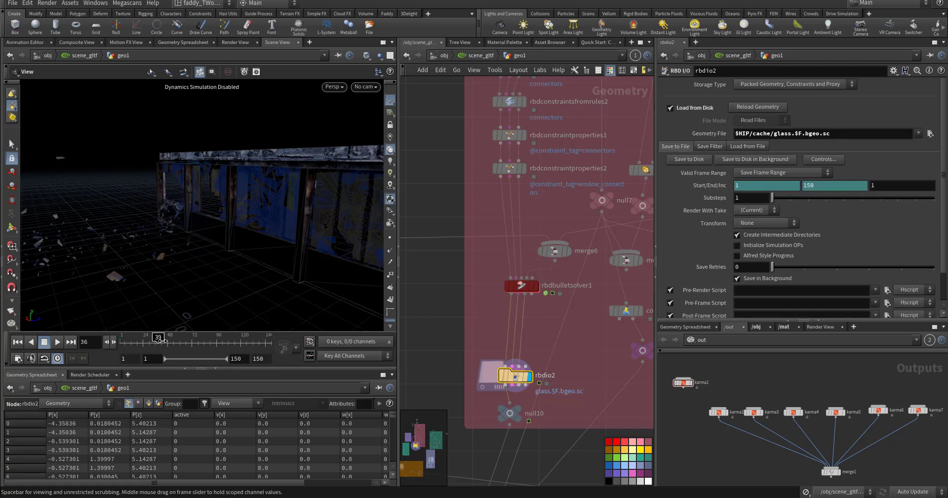
drag(171, 346, 137, 343)
drag(147, 272, 119, 286)
scroll(155, 248, down, 3)
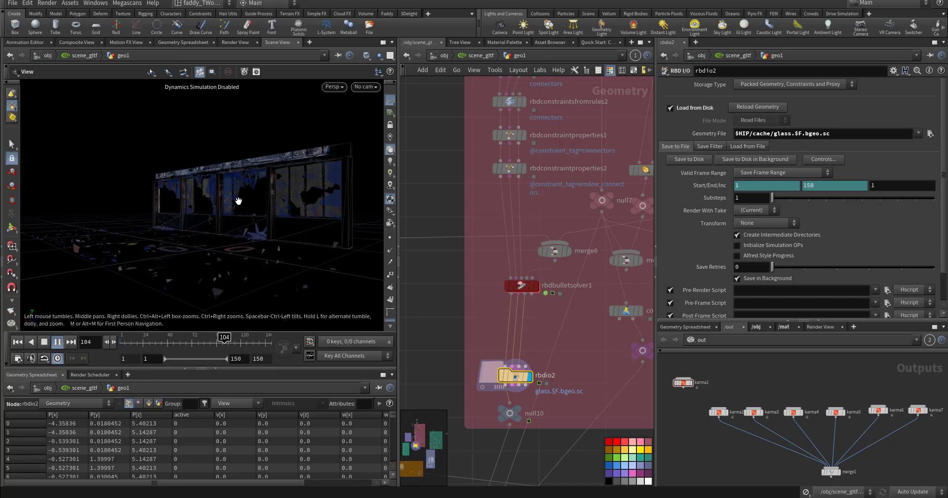
click(64, 342)
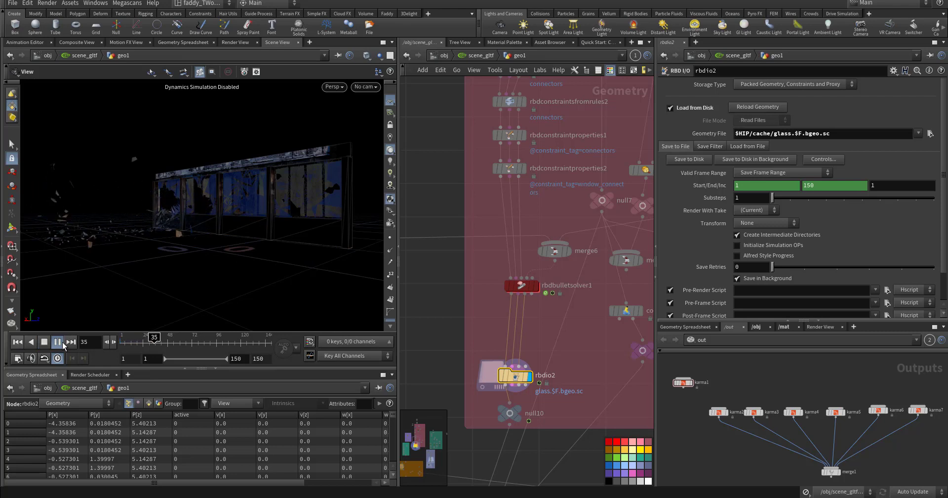
- Look through scene_gltf/cam1, play the glass simulation from that camera, and return to frame 1
click(365, 86)
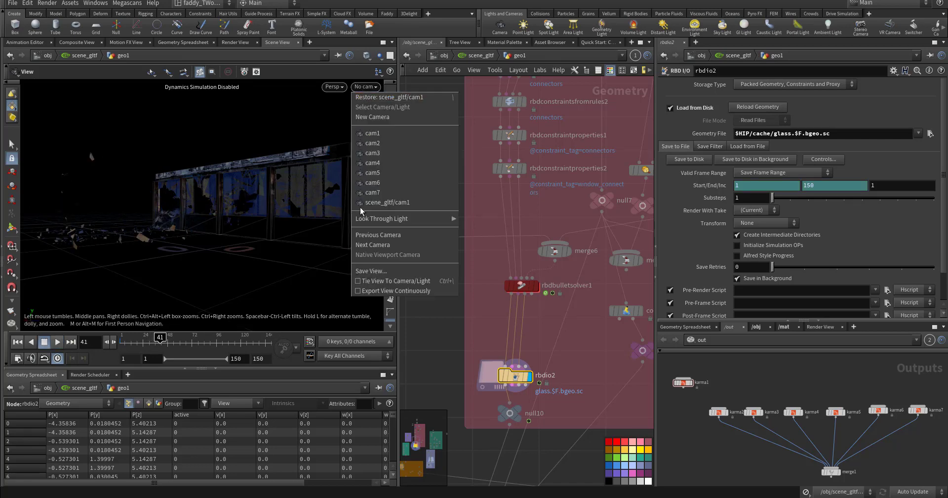
click(375, 202)
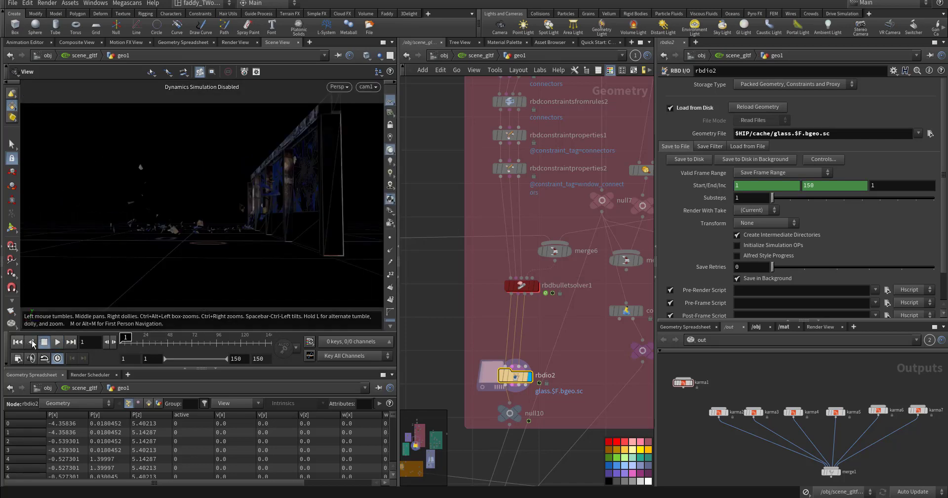
click(58, 341)
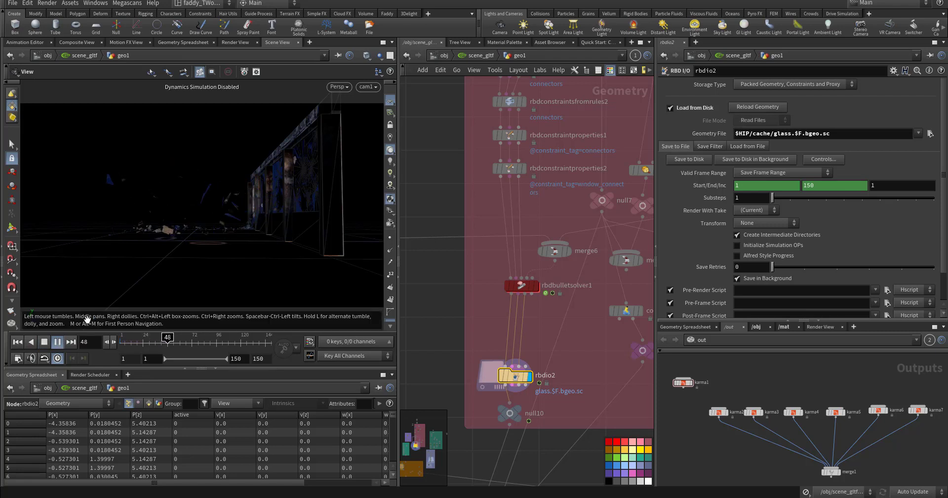
click(58, 342)
click(17, 342)
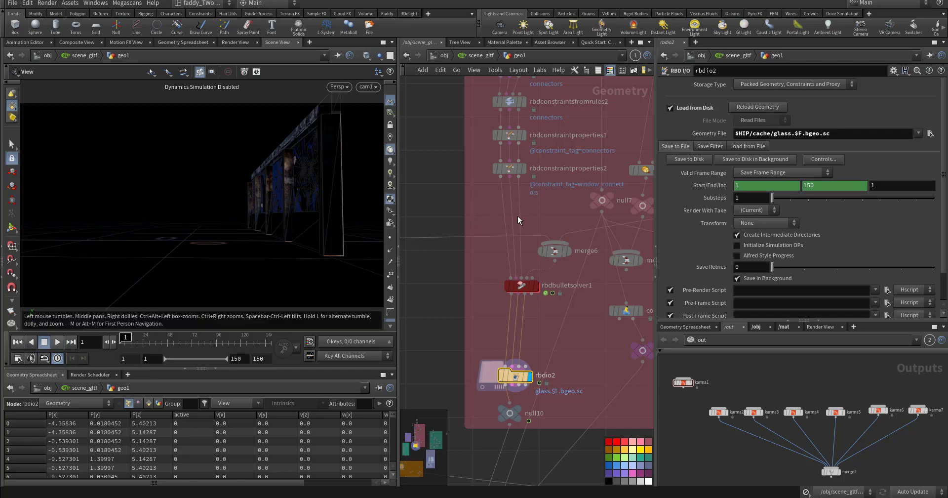
- Display split3 near the start of the pink window section to view its geometry
middle_drag(518, 215, 495, 371)
middle_drag(503, 168, 532, 350)
scroll(532, 349, down, 3)
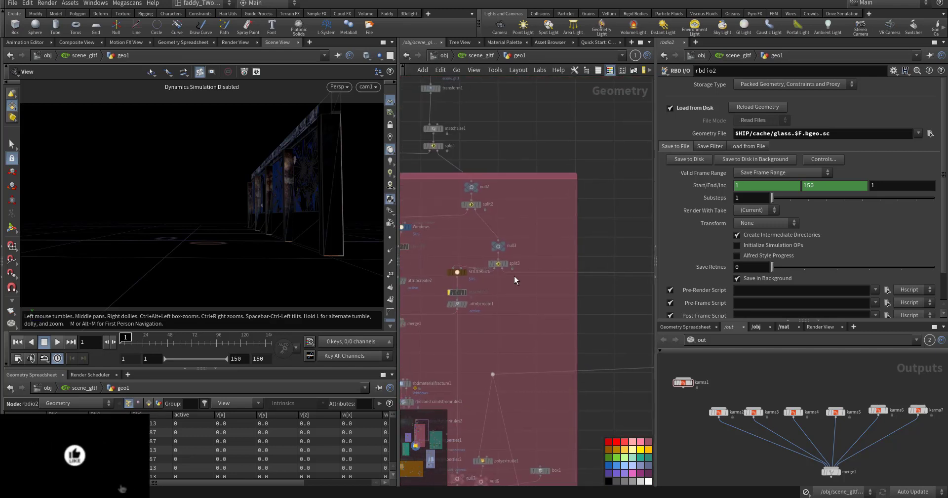
mouse_move(511, 262)
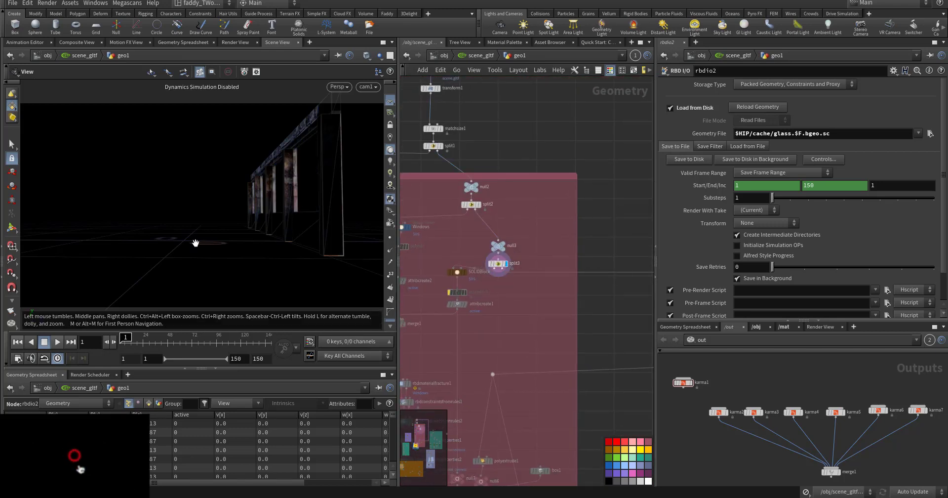
- Display null4 above the green section and examine the warehouse interior, roof beams and floor debris
middle_drag(592, 329, 390, 303)
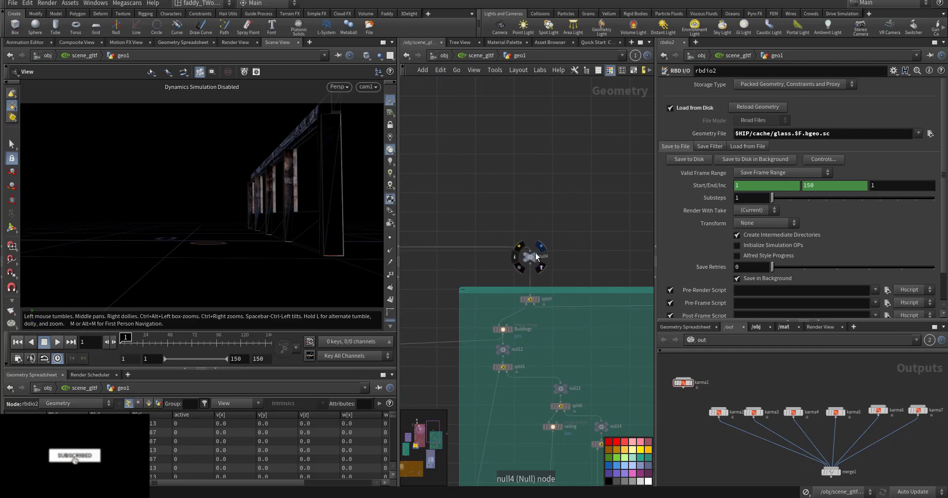
click(541, 246)
drag(255, 218, 165, 237)
scroll(258, 227, down, 4)
drag(258, 226, 236, 228)
middle_drag(237, 228, 155, 215)
drag(155, 216, 199, 199)
right_drag(198, 199, 314, 193)
drag(247, 199, 177, 211)
right_drag(178, 211, 385, 220)
drag(171, 232, 256, 176)
drag(264, 262, 85, 250)
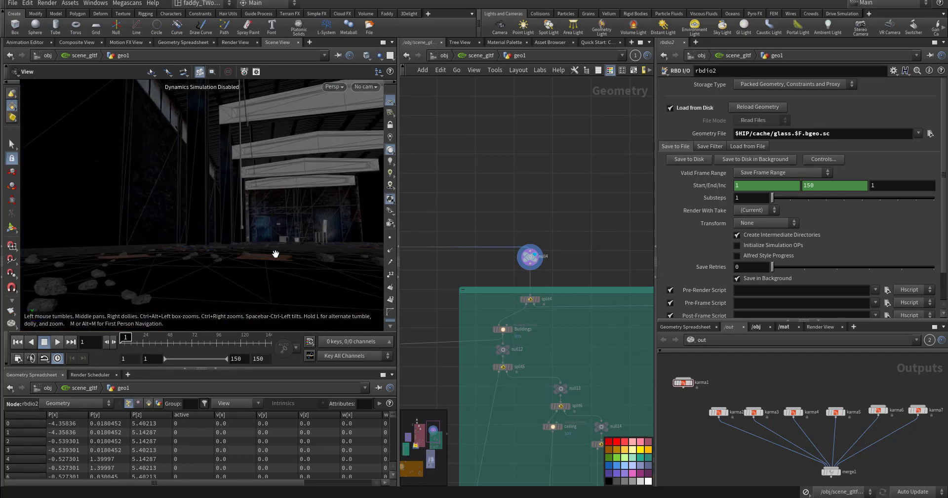
drag(275, 255, 312, 256)
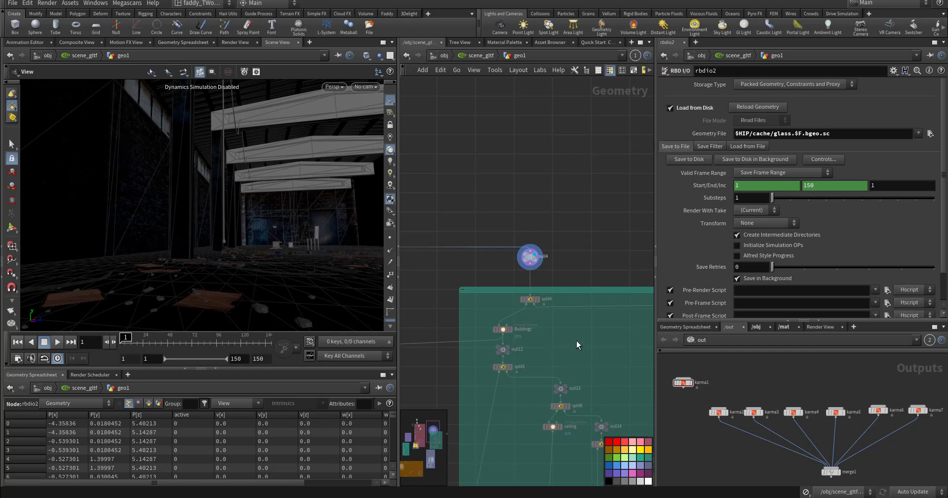
- Display split4 at the start of the green section to examine the building geometry it separates
scroll(576, 339, up, 3)
click(521, 280)
middle_drag(523, 352, 547, 324)
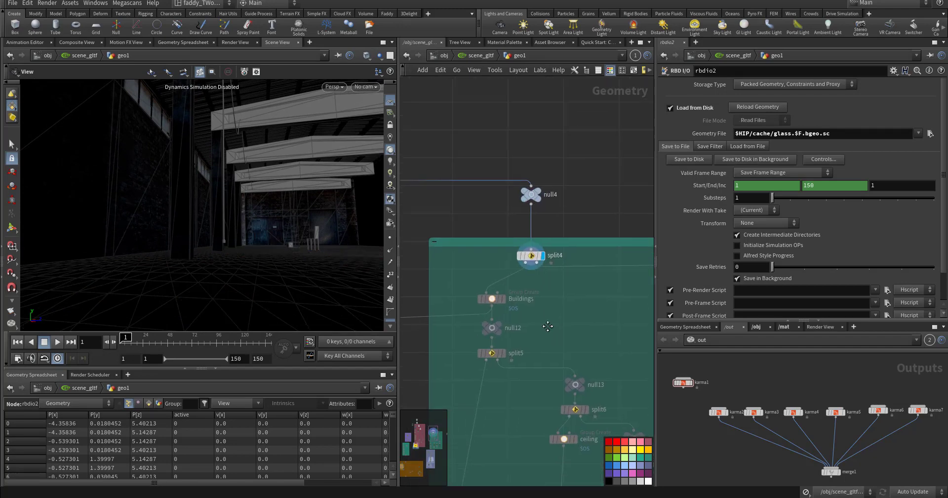
mouse_move(491, 241)
mouse_down()
mouse_move(544, 272)
mouse_move(503, 251)
mouse_up()
middle_drag(563, 315, 538, 284)
- Display and select the Buildings group node to review the primitives in the group
click(492, 272)
click(485, 270)
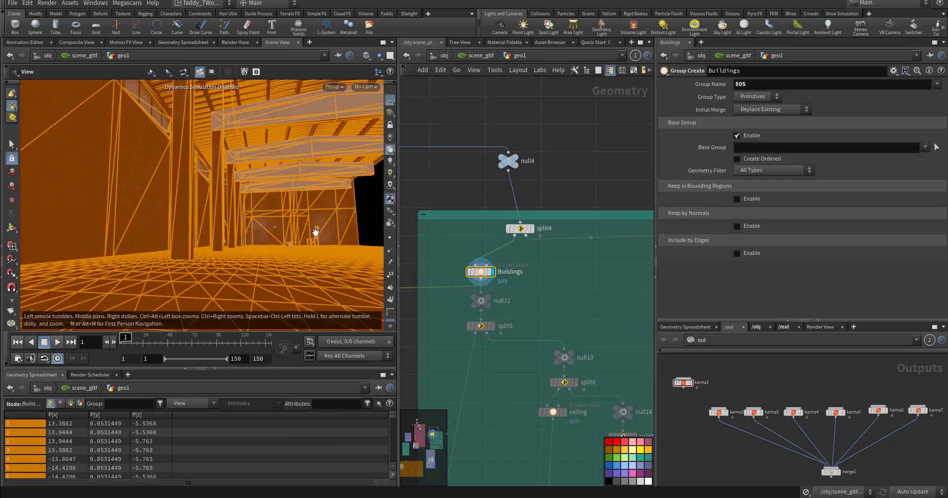
click(438, 245)
click(489, 296)
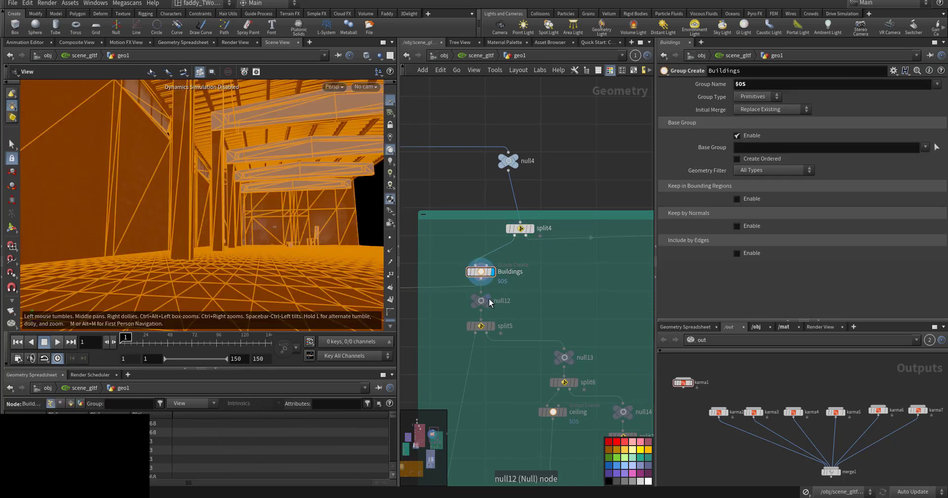
- Display and select split5 to examine the side beams it isolates from the building
click(484, 326)
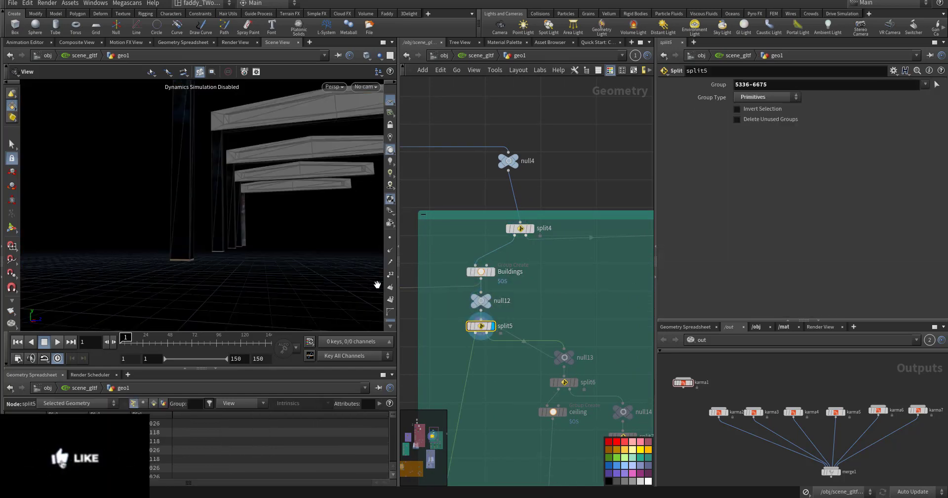
drag(341, 269, 246, 260)
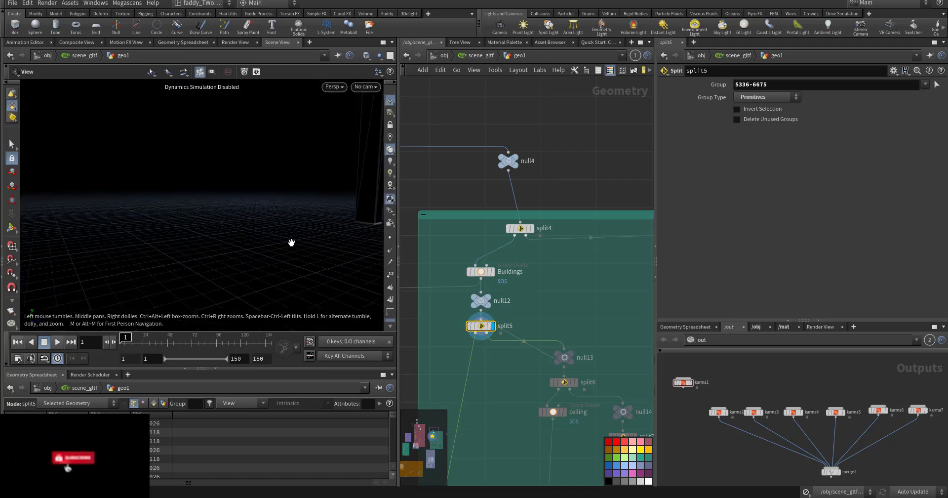
drag(330, 216, 204, 222)
- Display the SideBars group node below split5 and inspect the grouped beams and posts
middle_drag(512, 410, 538, 308)
click(534, 306)
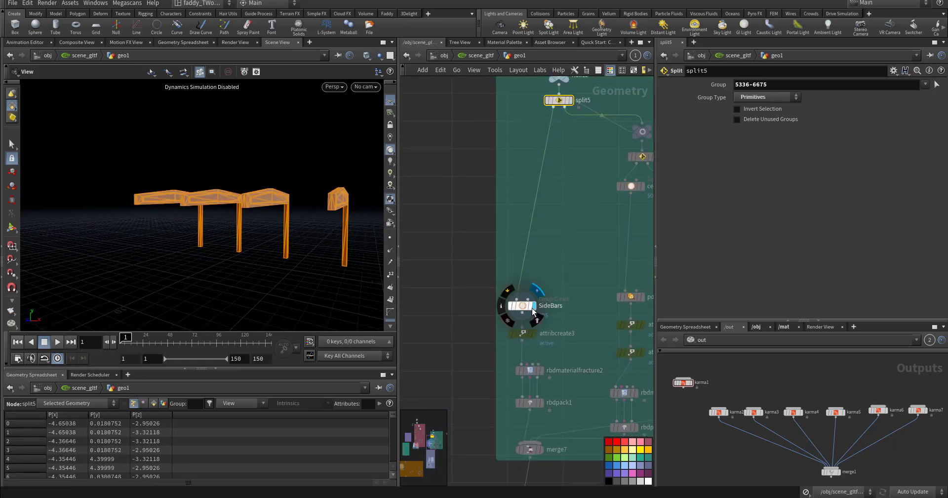
click(522, 306)
drag(246, 242, 341, 244)
- Display and select attribcreate3 to review the active attribute assigned to the side bars
click(528, 334)
click(527, 334)
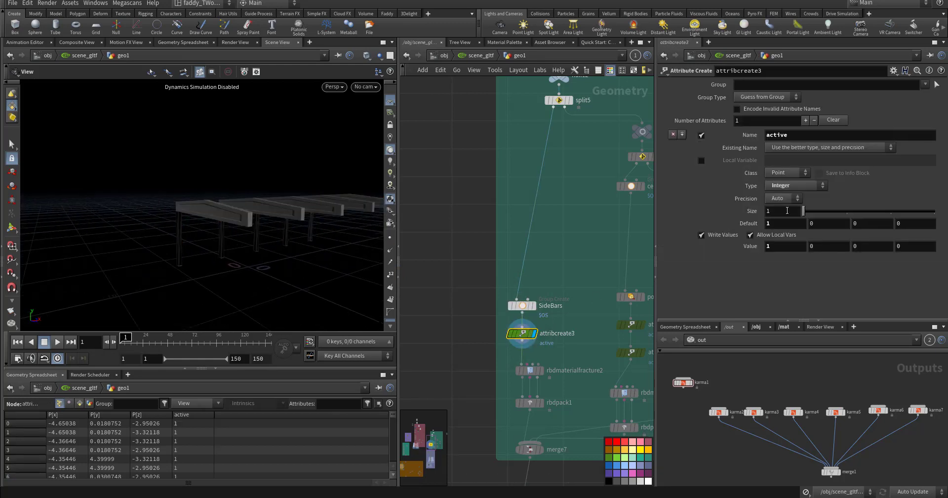
middle_drag(472, 335, 472, 264)
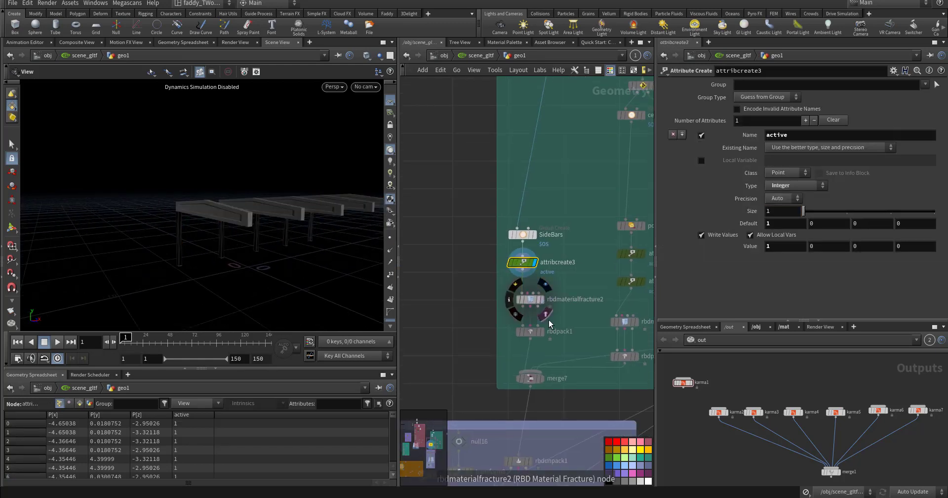
drag(281, 218, 289, 238)
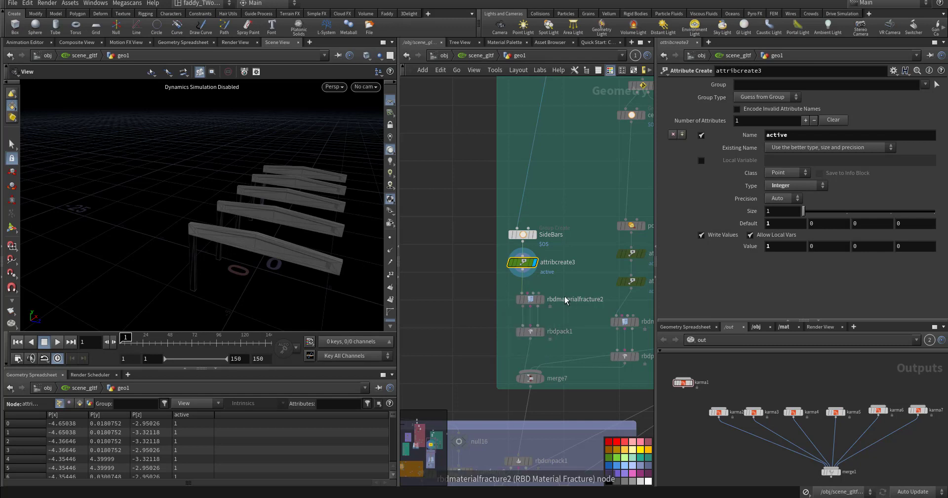
- Display merge7 below the rbdpack nodes to view the combined fractured geometry
middle_drag(570, 319, 553, 289)
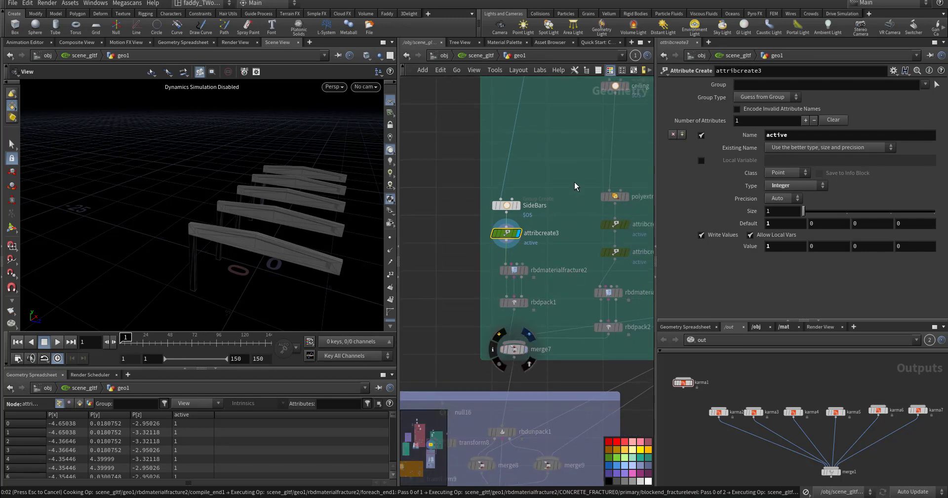
scroll(574, 186, down, 1)
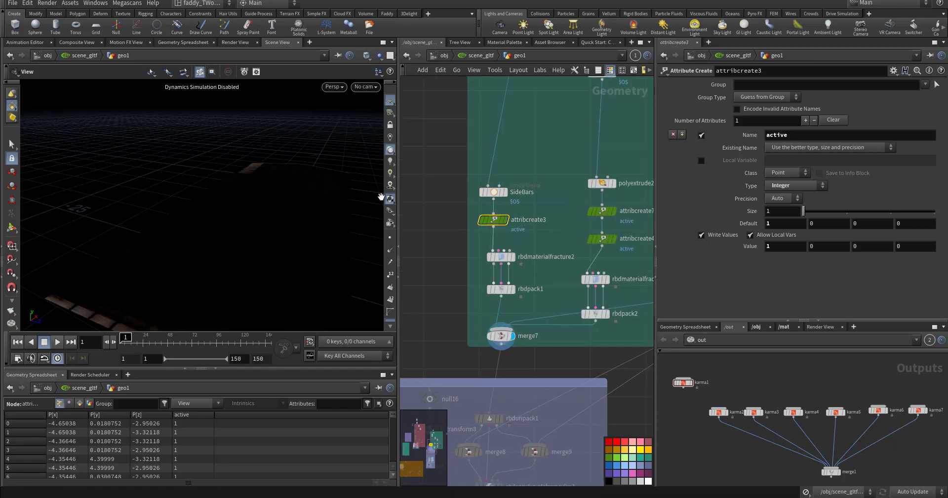
middle_drag(278, 237, 278, 163)
- Display and select the ceiling group node, and examine the ceiling geometry and the nodes beneath it
middle_drag(568, 198, 477, 219)
middle_drag(471, 147, 488, 217)
click(530, 163)
click(518, 162)
drag(370, 182, 283, 250)
middle_drag(512, 272, 444, 189)
click(477, 226)
drag(321, 212, 282, 207)
- Display and select split7, and display the longBars group below it to inspect the long roof bars
middle_drag(583, 167, 521, 214)
click(493, 144)
click(482, 143)
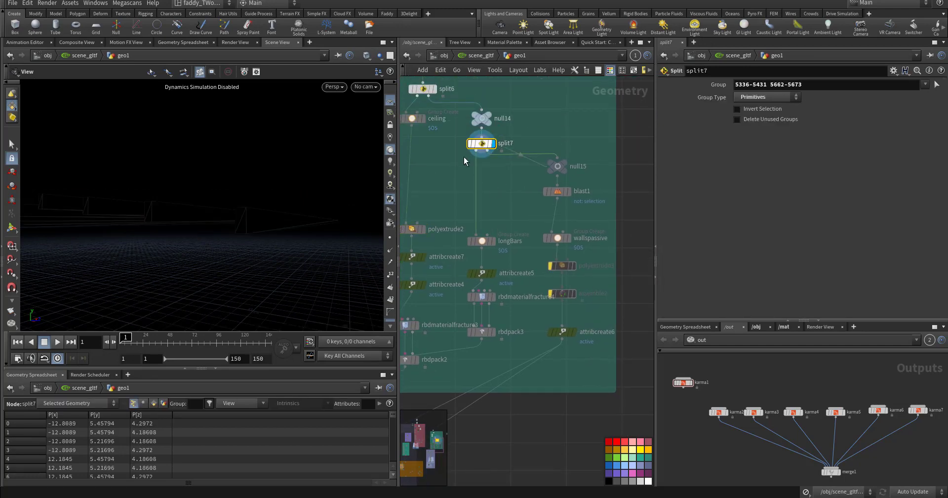
drag(264, 210, 257, 180)
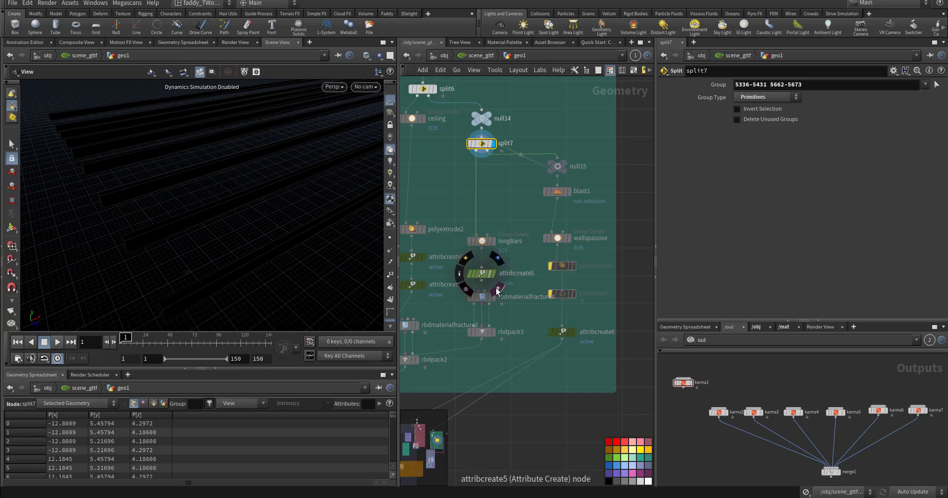
click(493, 241)
scroll(274, 206, down, 5)
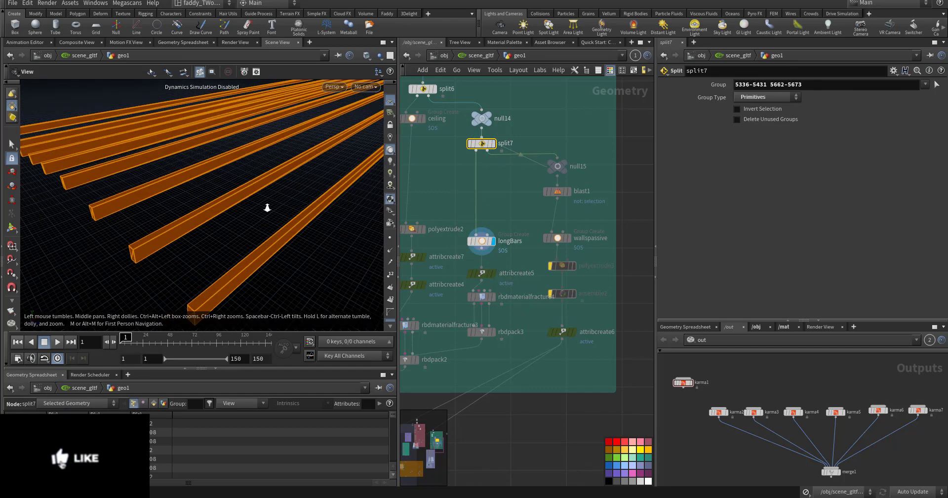
- Examine the walls and floor at blast1 and wallspassive, and select attribcreate6 to review their active attribute
click(570, 191)
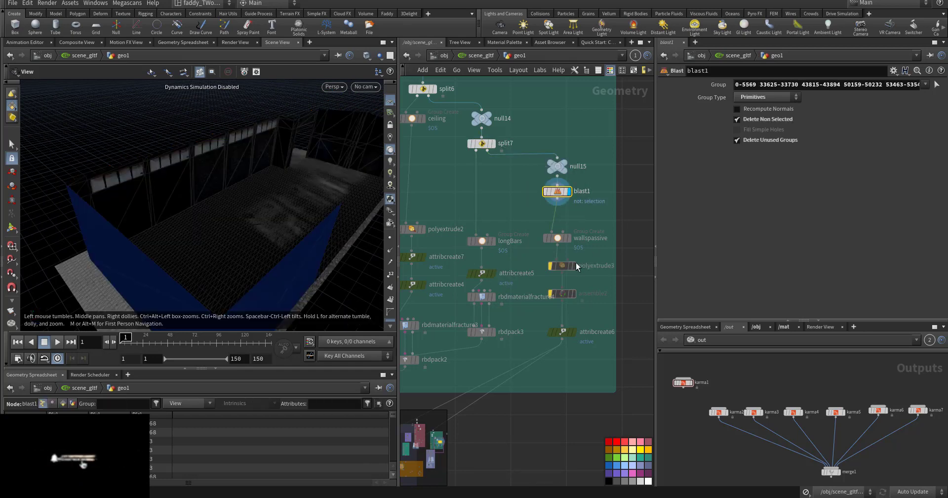
click(569, 240)
drag(197, 207, 298, 224)
click(562, 331)
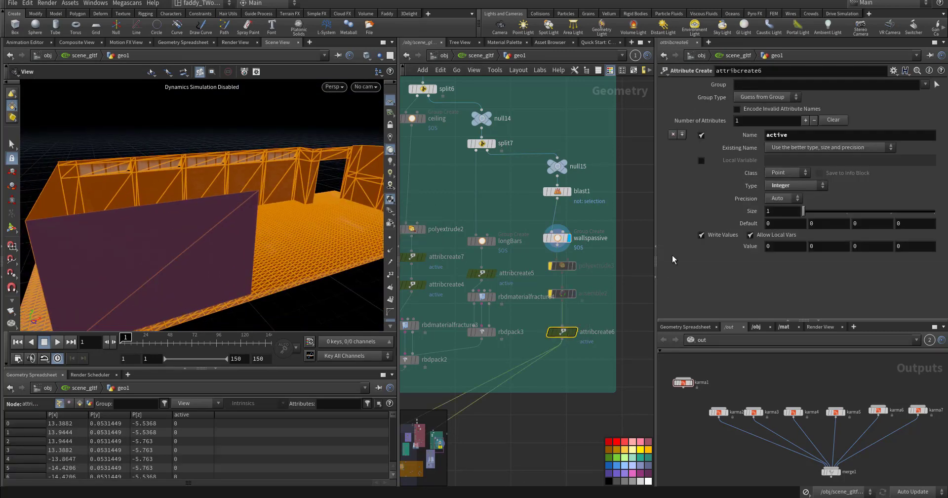
- Display and select merge7 to review its rbdpack inputs and inspect the merged beams and ceiling parts
middle_drag(463, 363, 521, 311)
click(495, 310)
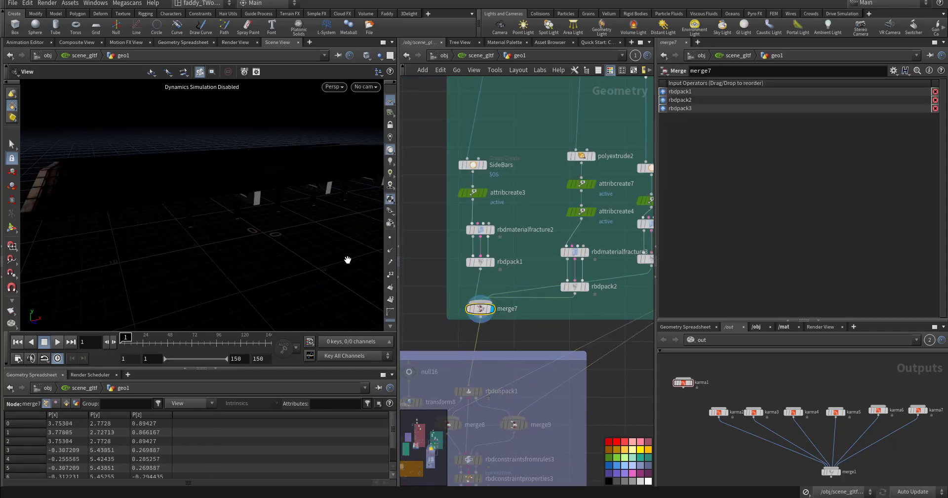
drag(237, 219, 284, 232)
middle_drag(525, 327, 553, 250)
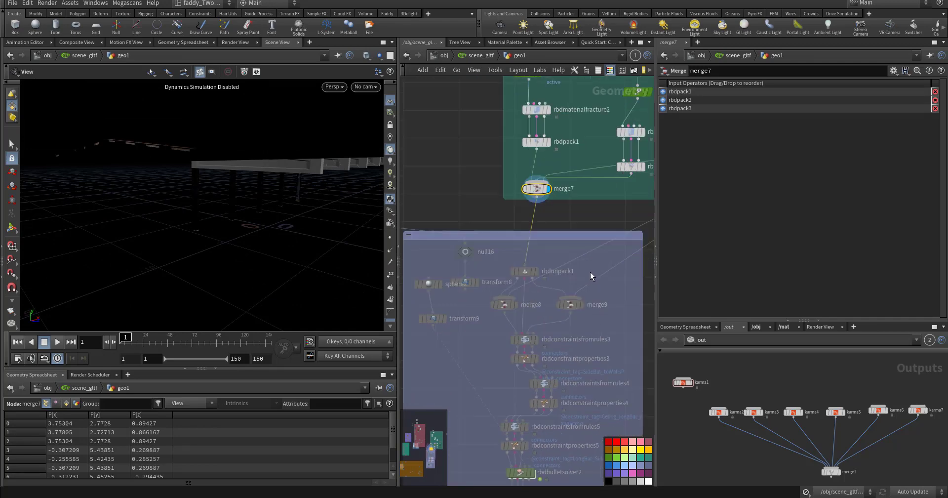
- Display and select rbdunpack1 in the purple section to review its transferred attributes and groups
click(534, 273)
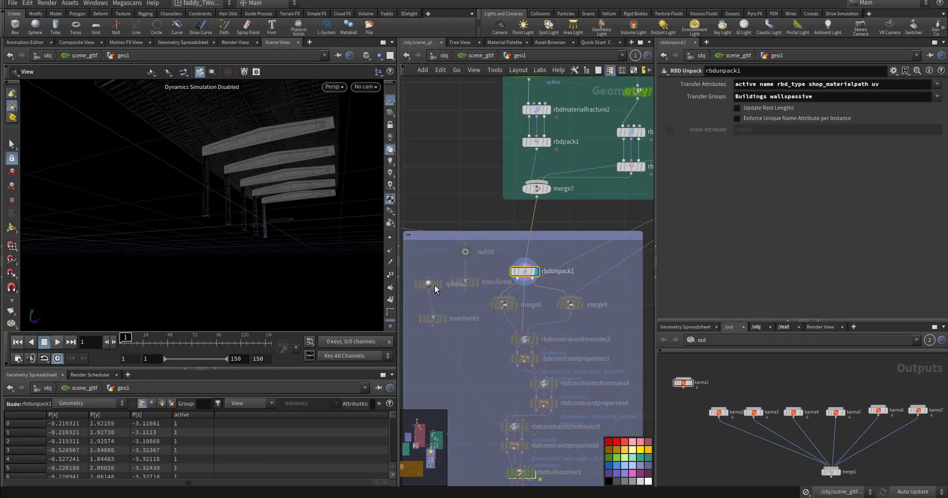
middle_drag(480, 342, 430, 327)
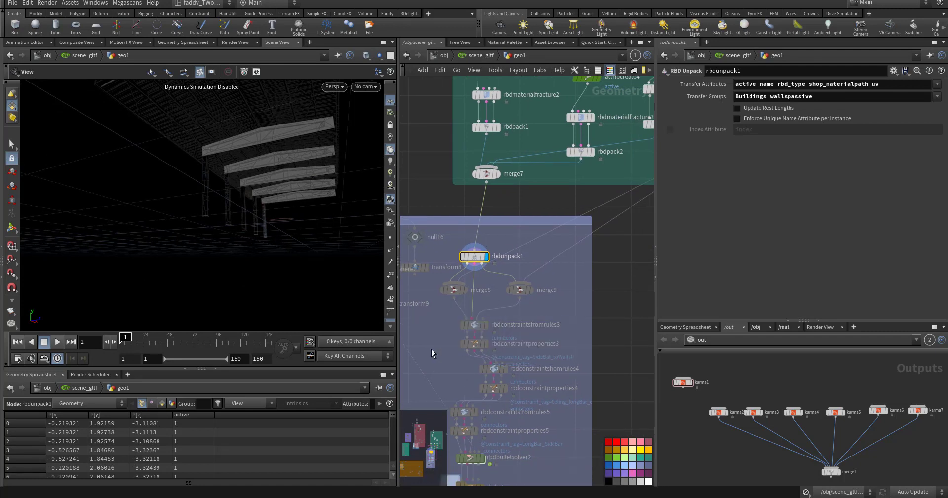
middle_drag(431, 348, 450, 337)
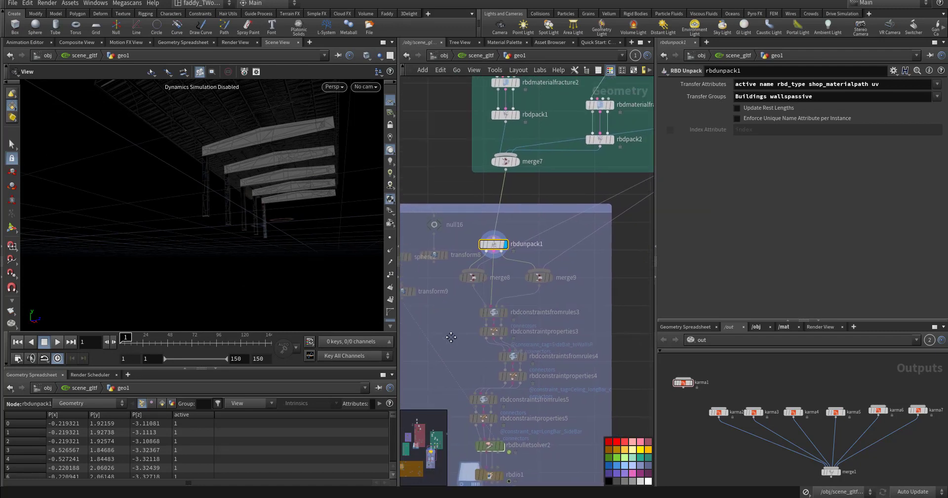
- Display merge8 and merge9 in turn to inspect the unpacked pieces combined with the passive walls
click(486, 276)
click(475, 277)
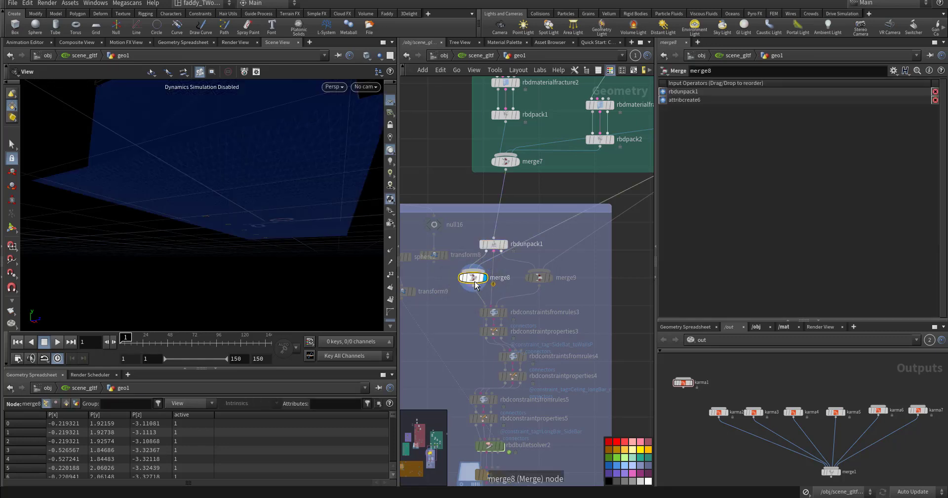
click(552, 277)
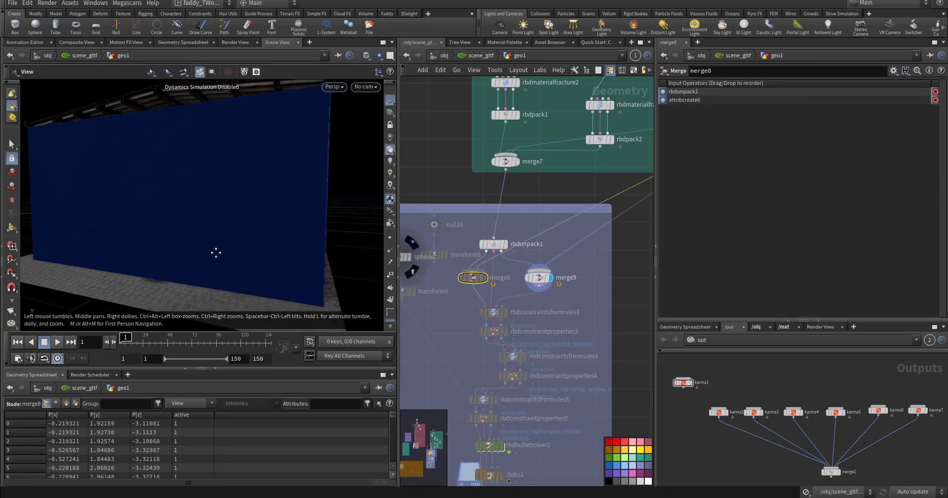
- Display and select rbdconstraintsfromrules3 and rbdconstraintproperties3 to review the constraints between the side bars and the passive walls
drag(223, 251, 401, 310)
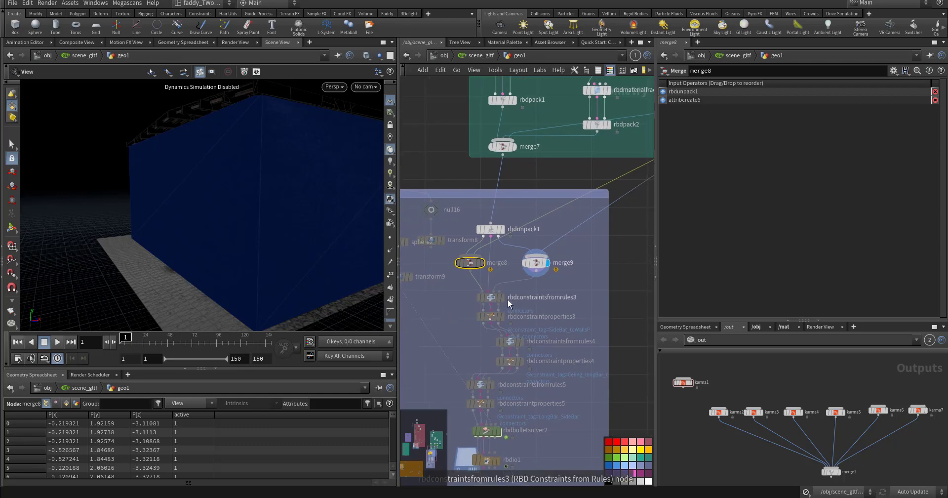
click(491, 298)
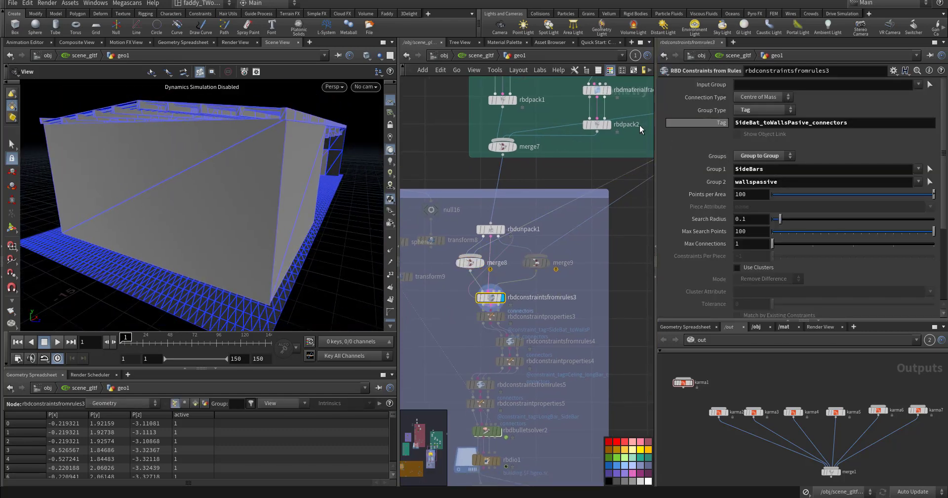
drag(353, 159, 47, 158)
right_drag(47, 158, 227, 198)
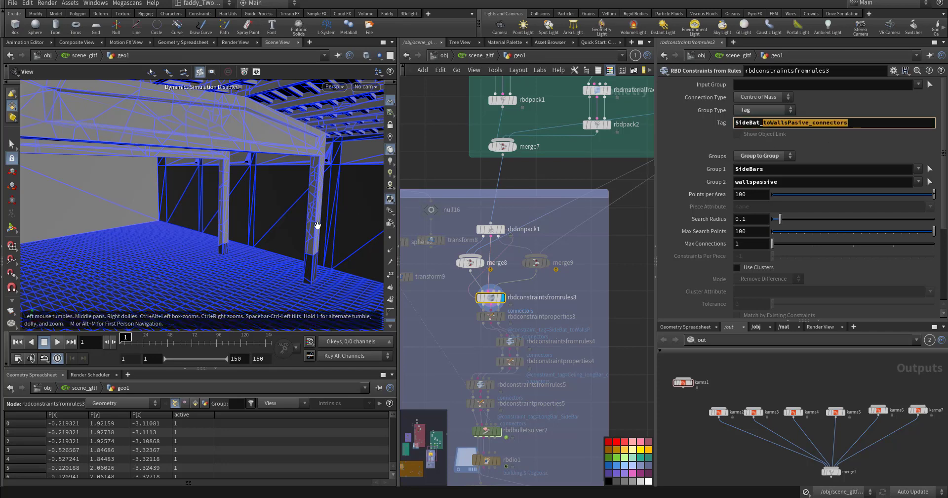
drag(315, 229, 309, 201)
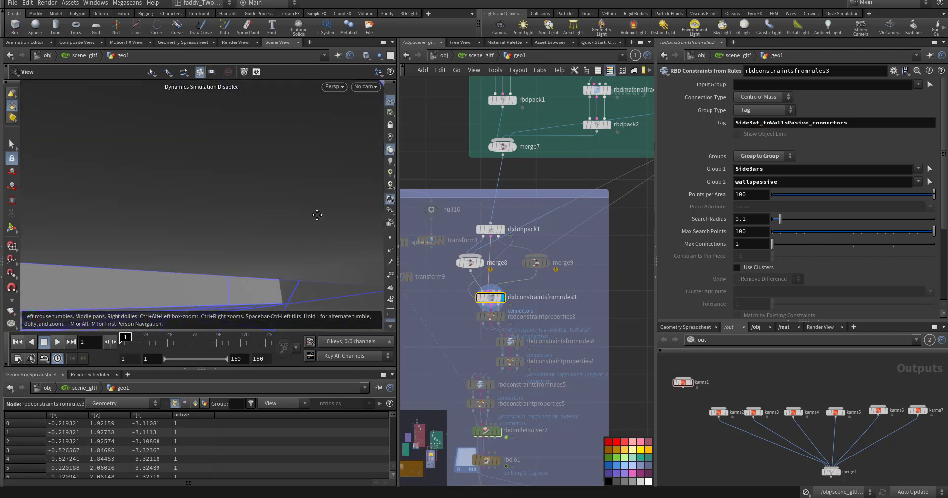
right_drag(316, 215, 289, 243)
middle_drag(241, 237, 278, 238)
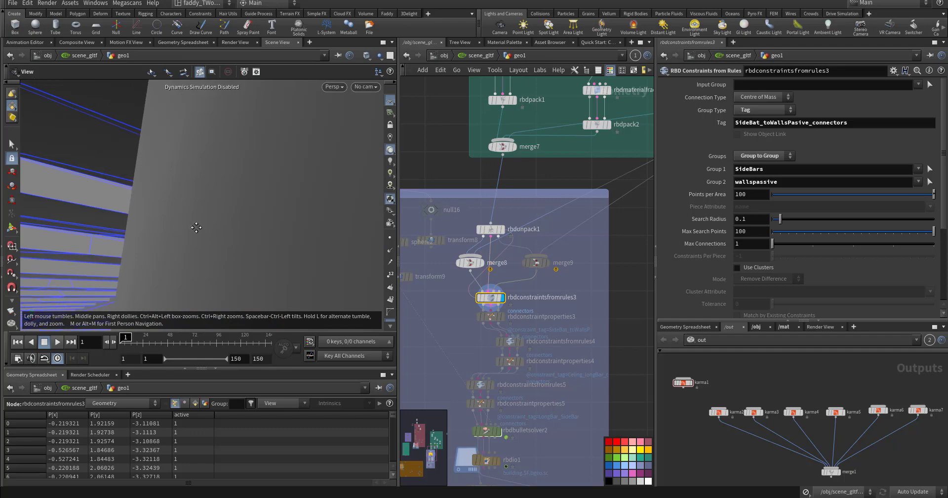
drag(278, 238, 227, 202)
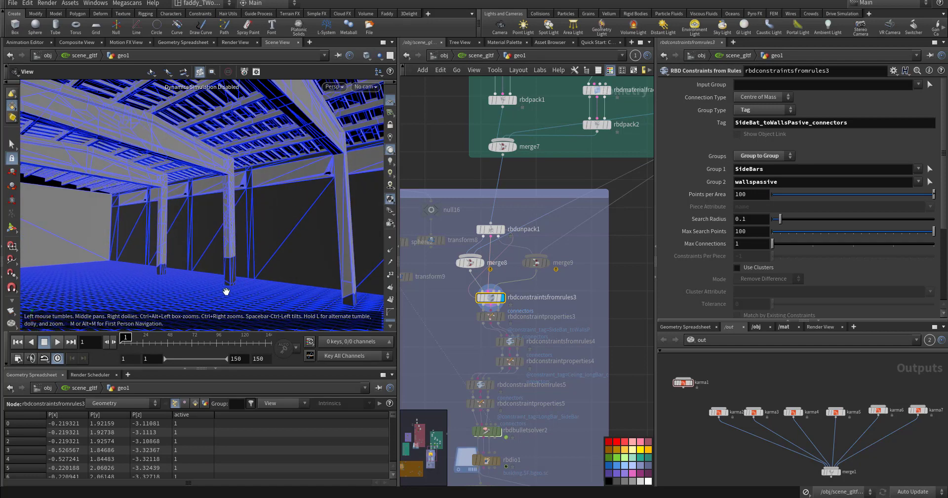
click(493, 316)
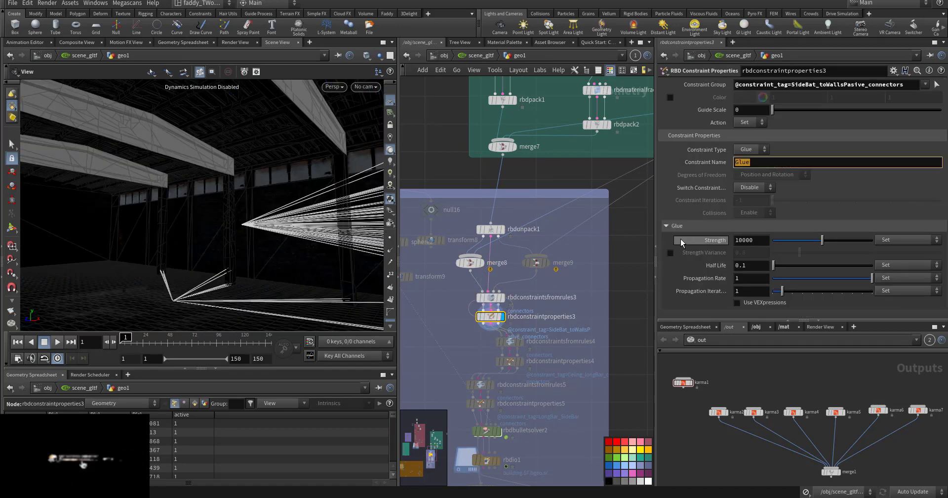
- Display and select rbdconstraintsfromrules4 to review the connection rules between the long bars and the ceiling
middle_drag(450, 341, 448, 282)
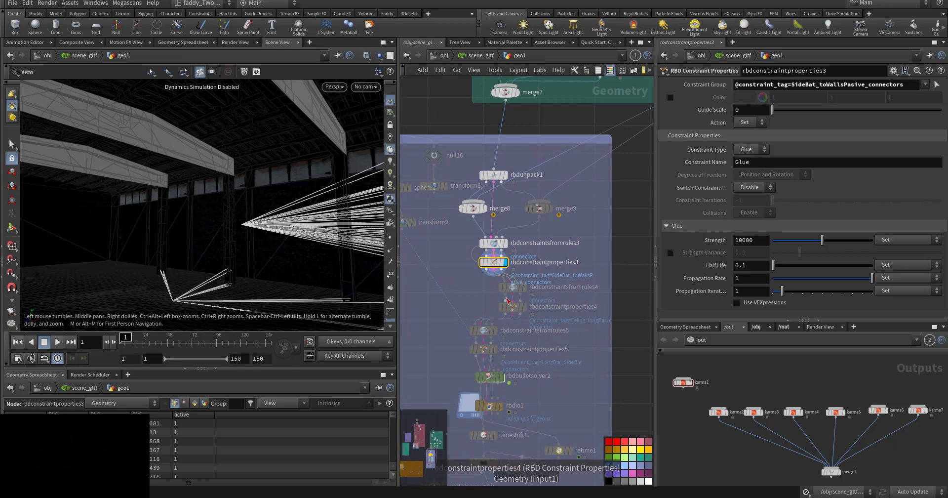
click(524, 287)
click(516, 290)
scroll(514, 288, up, 5)
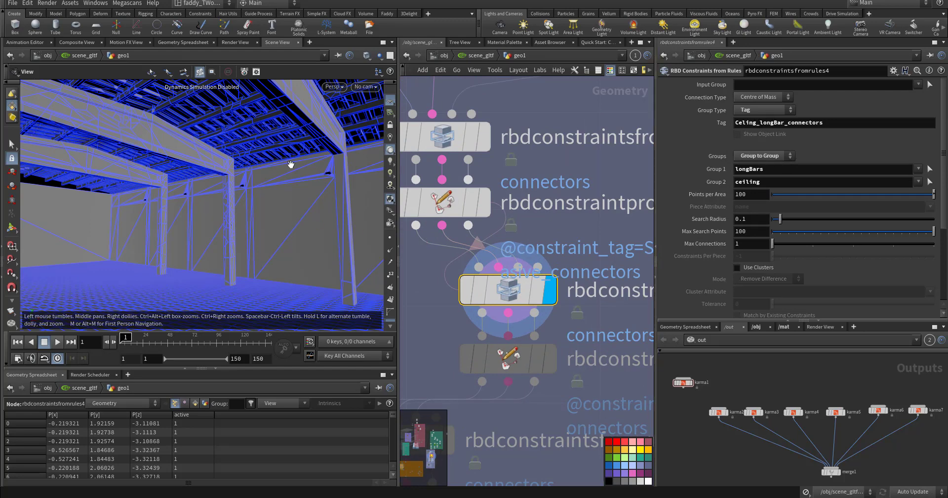
mouse_move(284, 162)
mouse_down()
mouse_move(284, 188)
mouse_move(290, 164)
mouse_move(267, 170)
mouse_move(282, 161)
mouse_up()
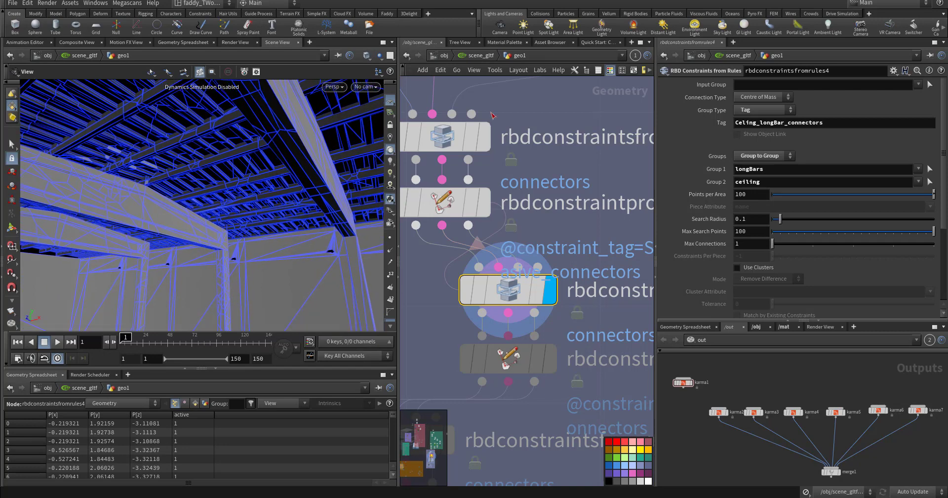
- Display rbdconstraintproperties4 and give its ceiling-to-long-bar constraints a yellow color (1, 1, 0)
click(545, 358)
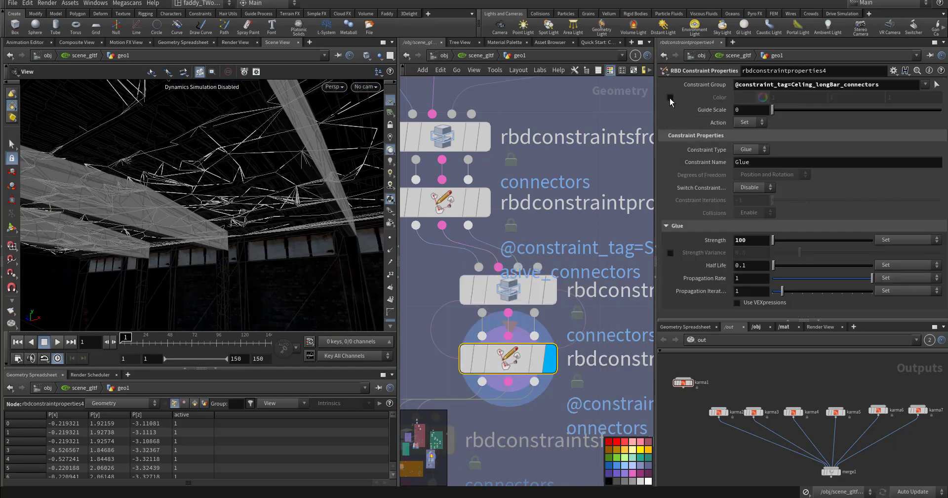
click(670, 97)
click(746, 97)
click(735, 32)
click(881, 2)
drag(193, 167, 284, 190)
- Display and select rbdconstraintsfromrules5 to review its tag and the groups joining long bars to side bars
middle_drag(437, 303, 486, 140)
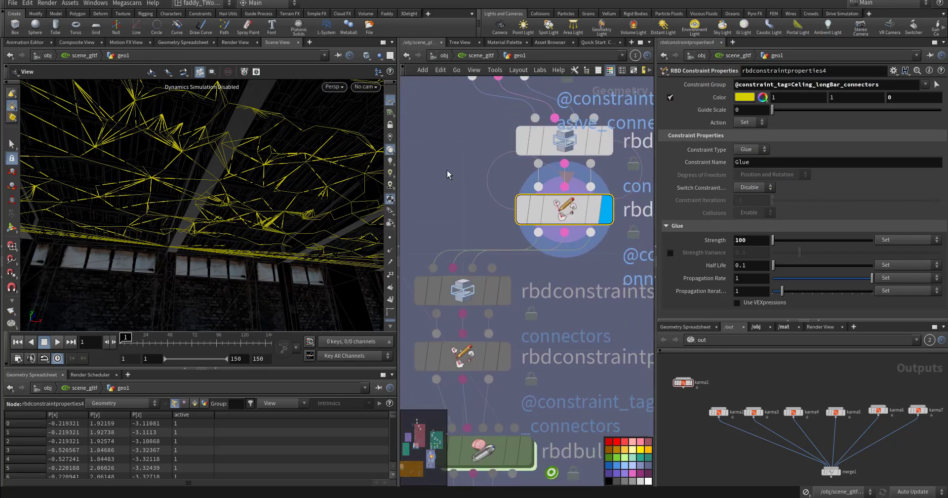
click(461, 280)
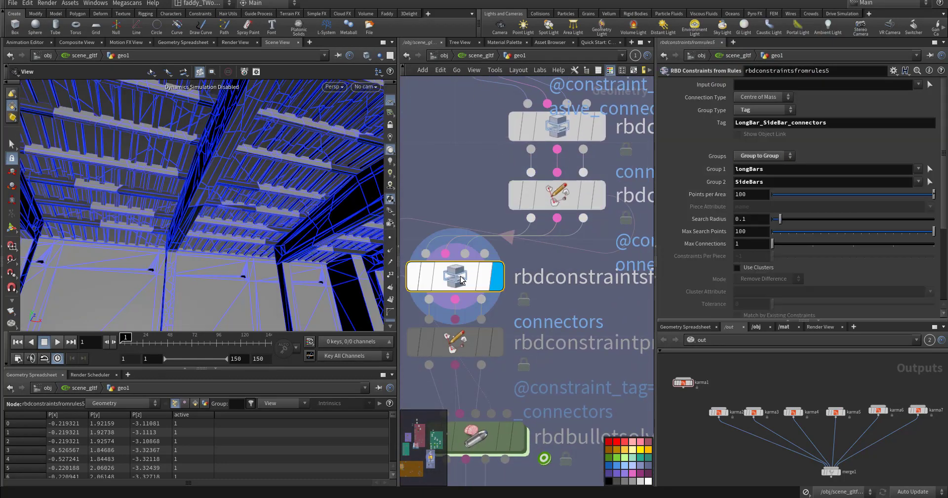
double_click(761, 122)
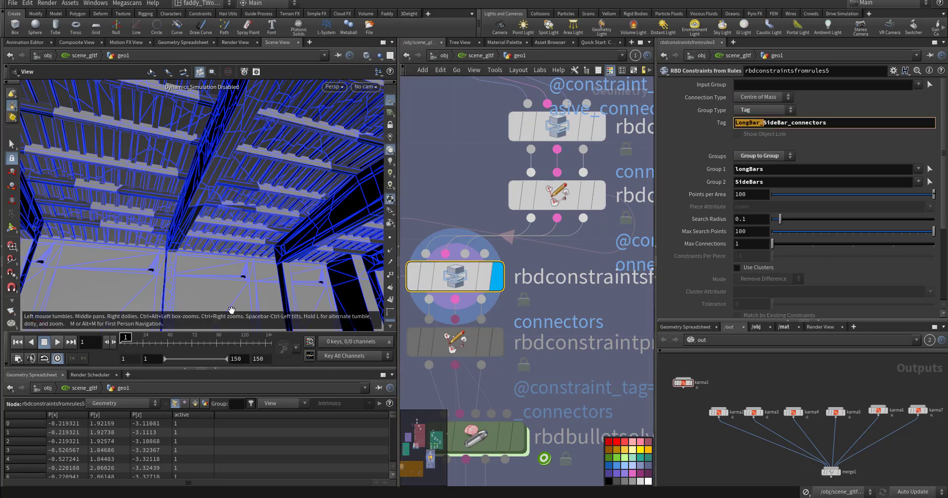
- Display rbdconstraintproperties5, color its long-bar-to-side-bar constraints green (0, 1, 0), and inspect them along the roof beams
click(485, 340)
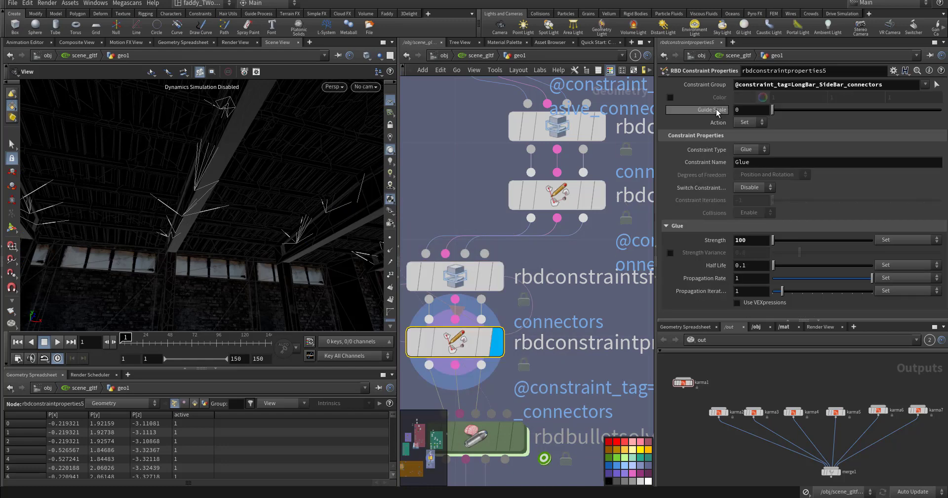
click(740, 98)
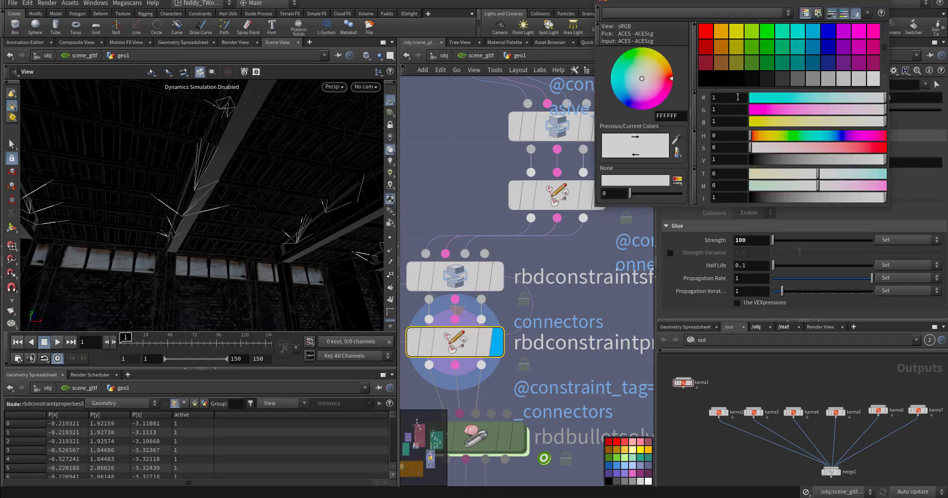
click(766, 37)
click(887, 3)
scroll(266, 198, up, 10)
scroll(260, 198, down, 4)
drag(267, 212, 298, 227)
scroll(298, 226, up, 4)
middle_drag(299, 226, 299, 241)
drag(298, 241, 282, 184)
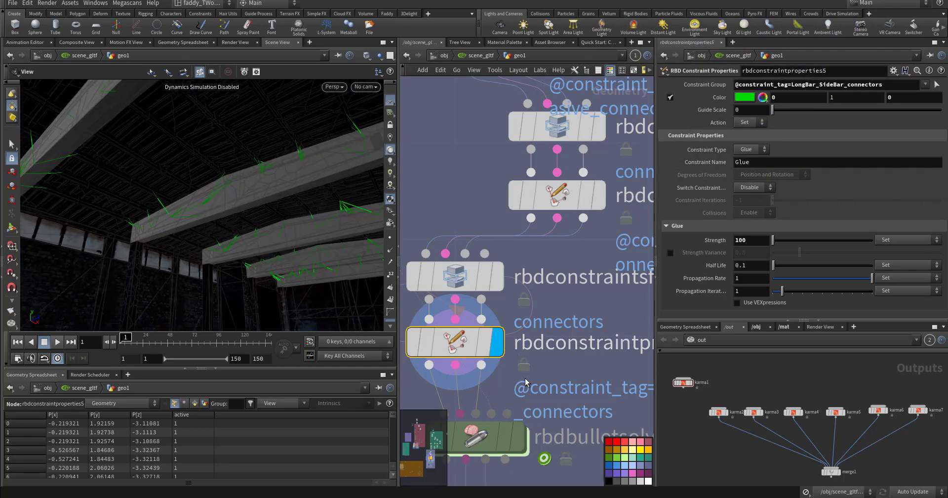
- Display rbdbulletsolver2 below the constraint nodes to check its place in the rigid-body chain
middle_drag(527, 379, 511, 229)
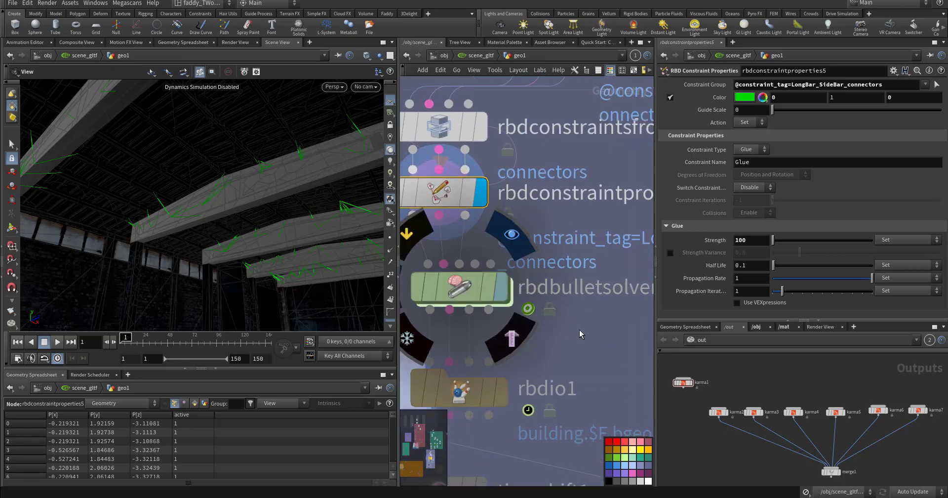
key(r)
scroll(601, 336, down, 8)
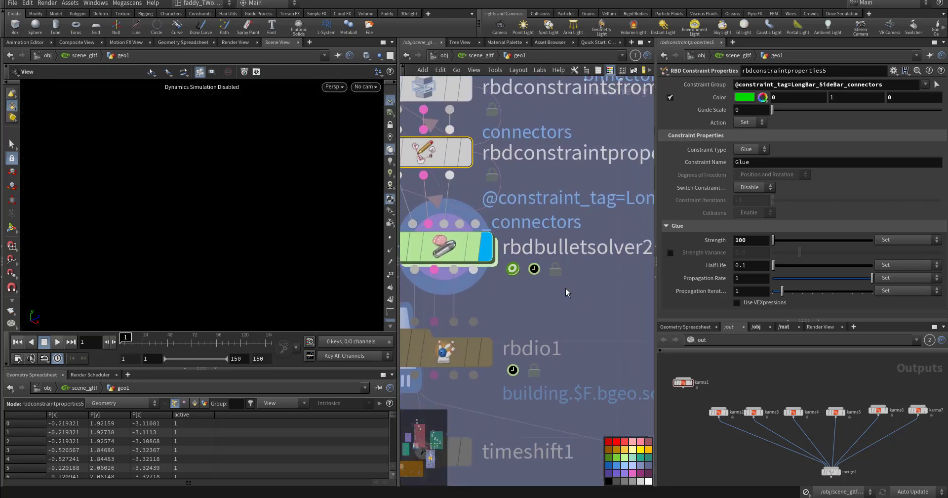
middle_drag(606, 304, 574, 283)
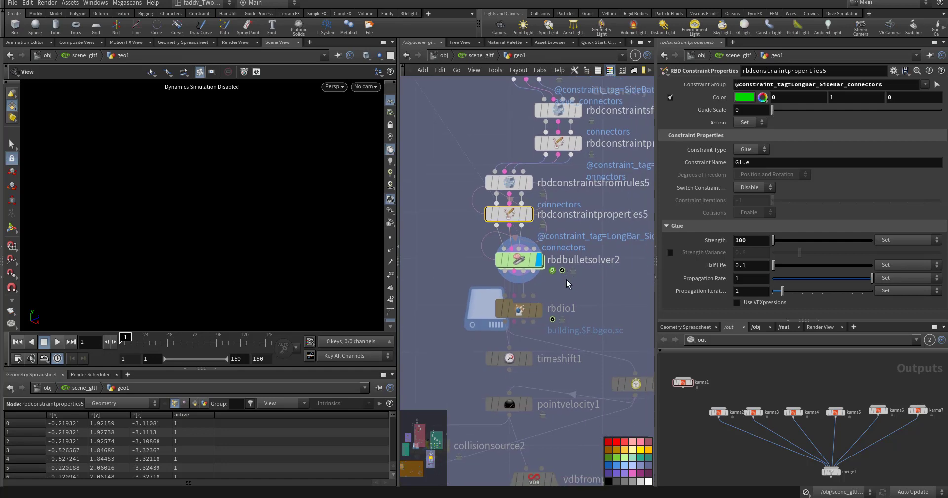
- Display and select rbdio1 to inspect the cached building simulation, and start a flipbook from $RFSTART to $RFEND
click(539, 311)
click(523, 310)
drag(364, 281, 295, 232)
middle_drag(294, 232, 247, 220)
right_drag(247, 221, 254, 224)
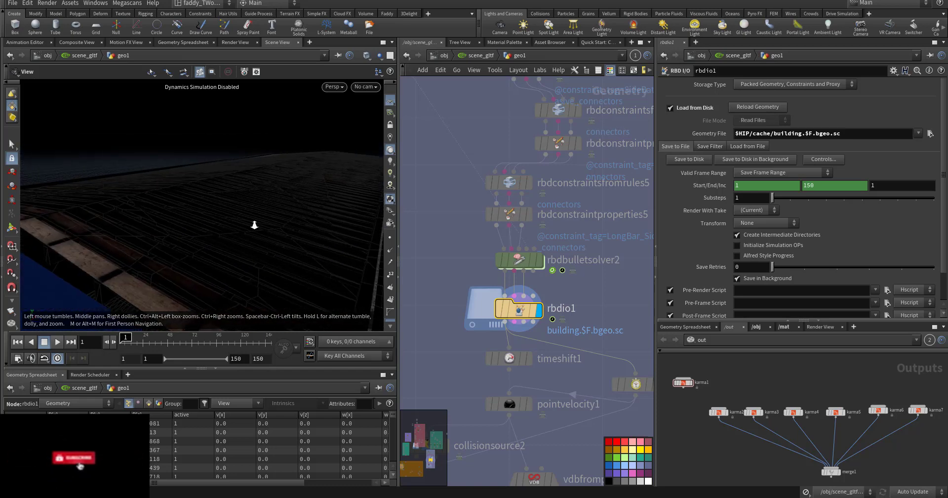
drag(253, 224, 264, 218)
middle_drag(264, 218, 230, 208)
drag(230, 208, 217, 240)
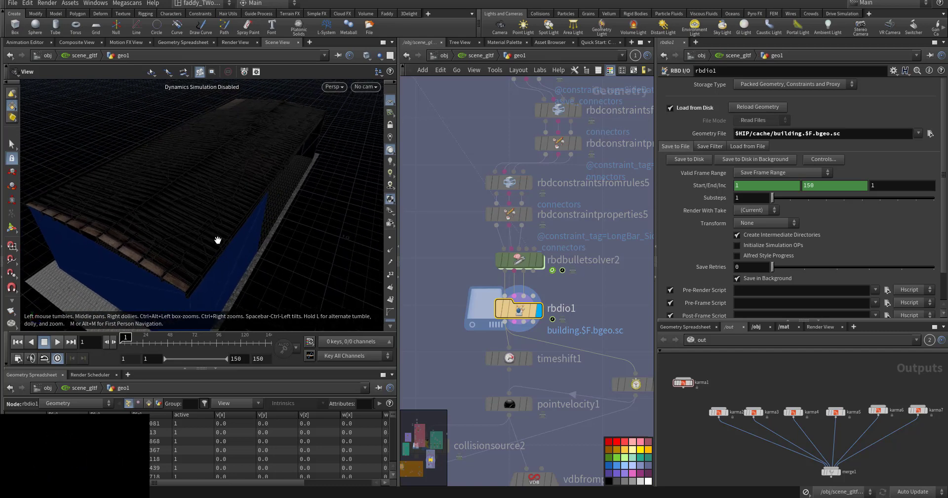
right_click(14, 312)
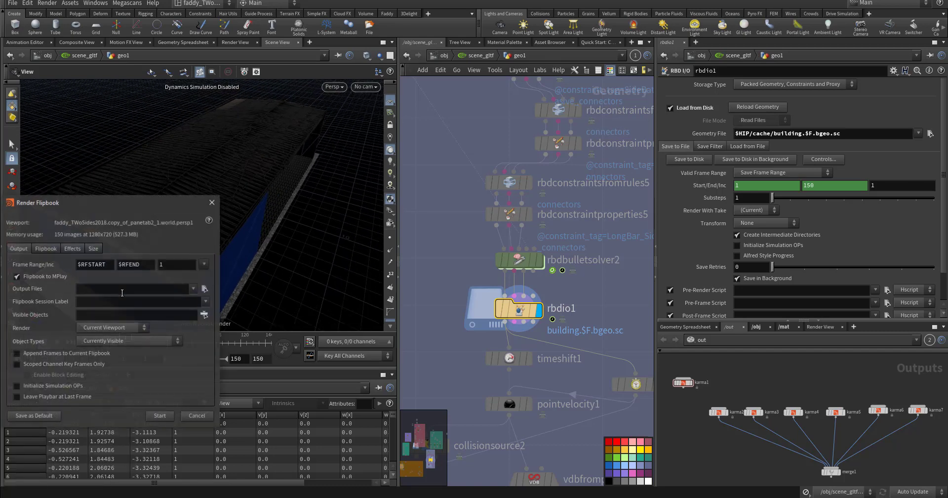
click(160, 415)
- Display and select timeshift1 and retime1 in turn to review their frame offset and speed settings
middle_drag(430, 314, 432, 284)
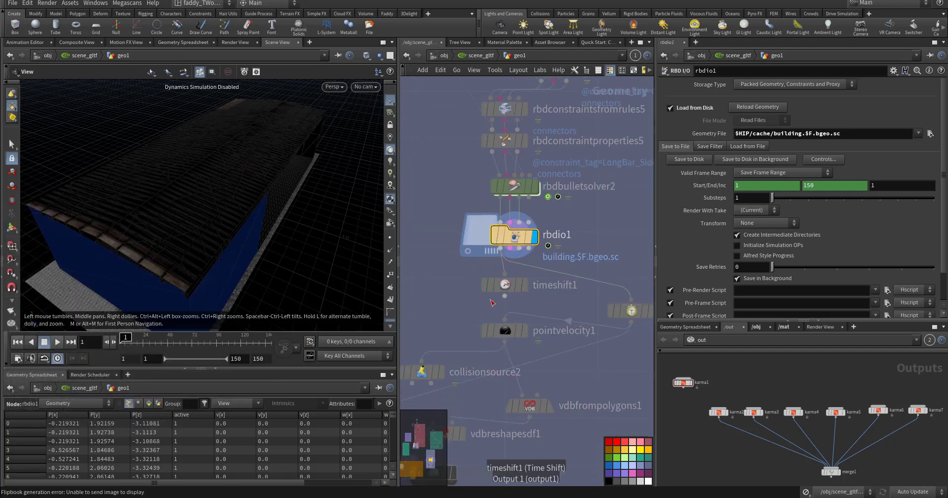
click(526, 287)
click(507, 289)
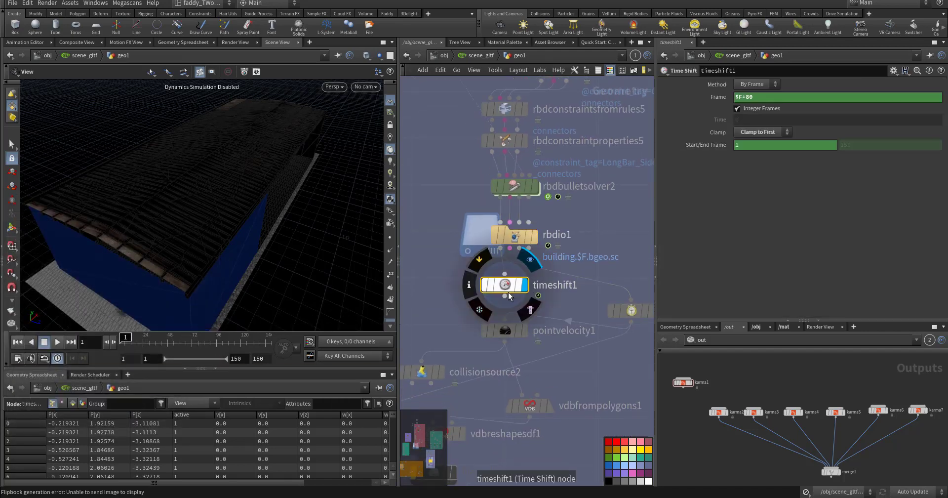
middle_drag(583, 304, 507, 292)
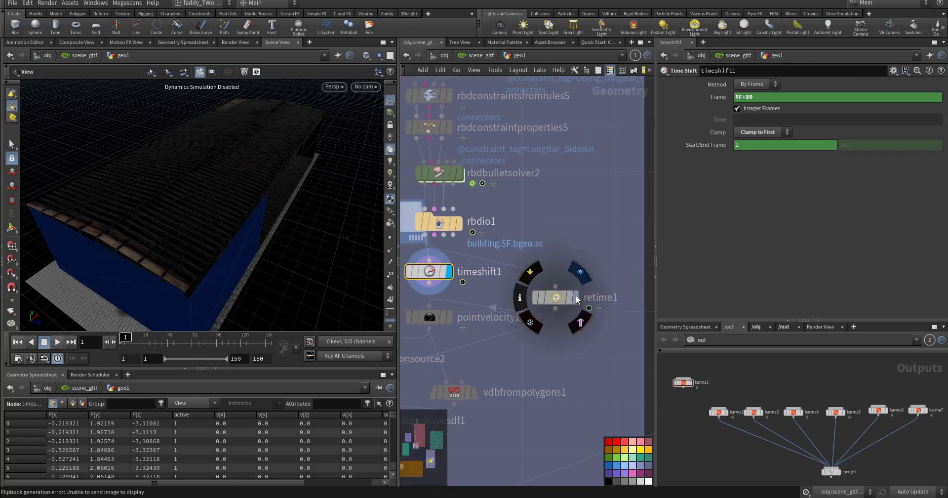
click(576, 298)
click(561, 298)
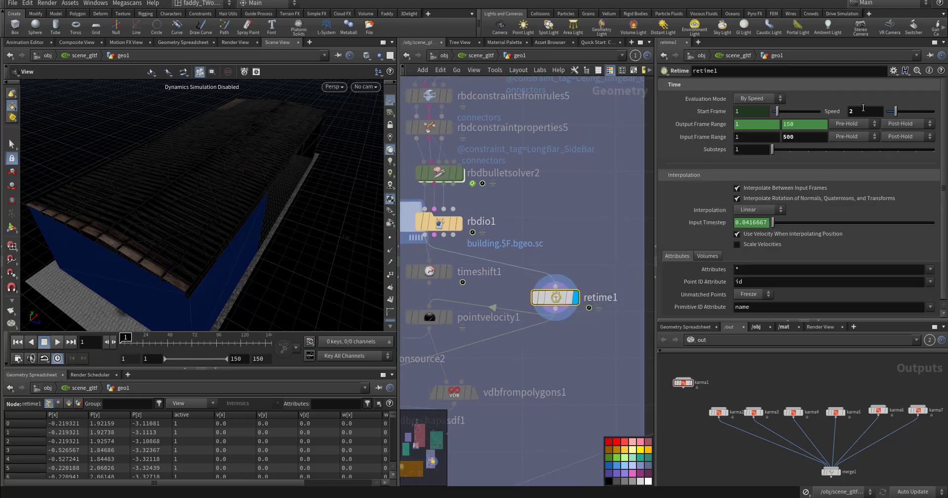
- Display and select pointvelocity1 to review how it computes velocity for the retimed building
middle_drag(588, 216, 618, 156)
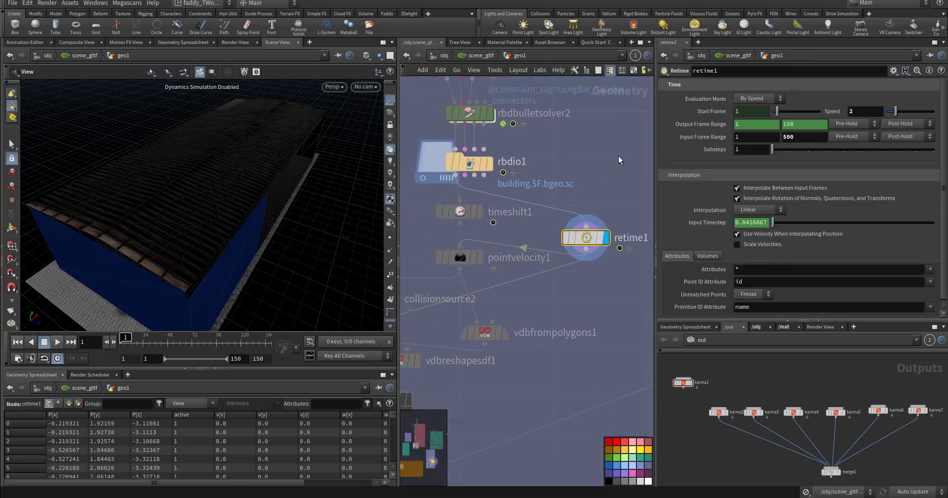
click(481, 257)
click(456, 260)
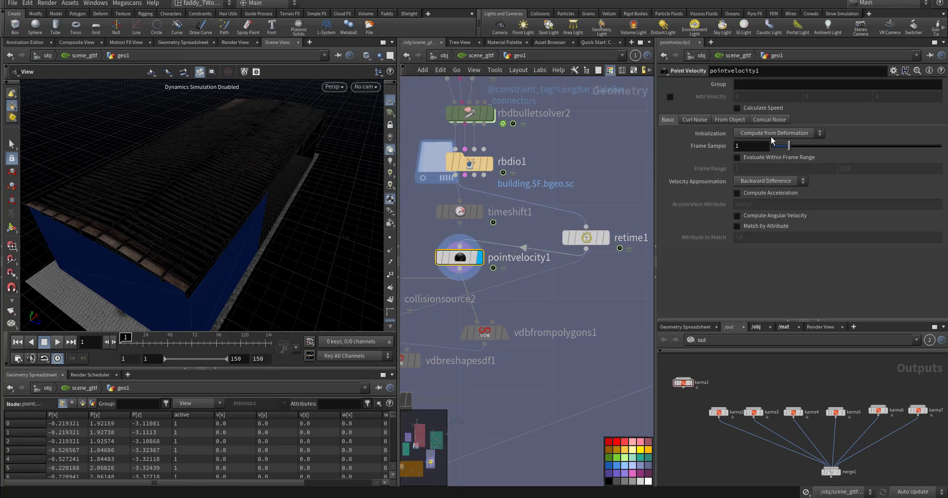
- Display and select retime1 again, and render a viewport flipbook of the building collapse with 500 as the end frame
click(604, 238)
click(582, 238)
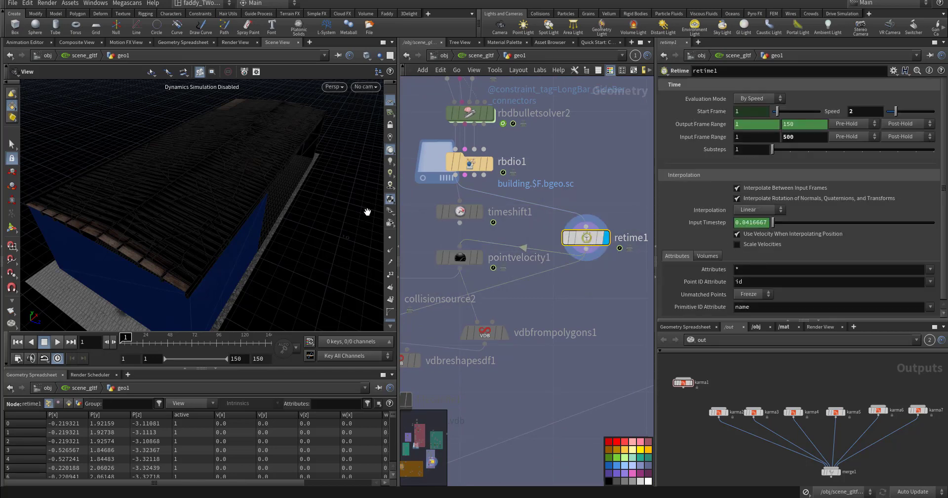
right_drag(280, 188, 205, 212)
middle_drag(205, 211, 249, 239)
click(20, 316)
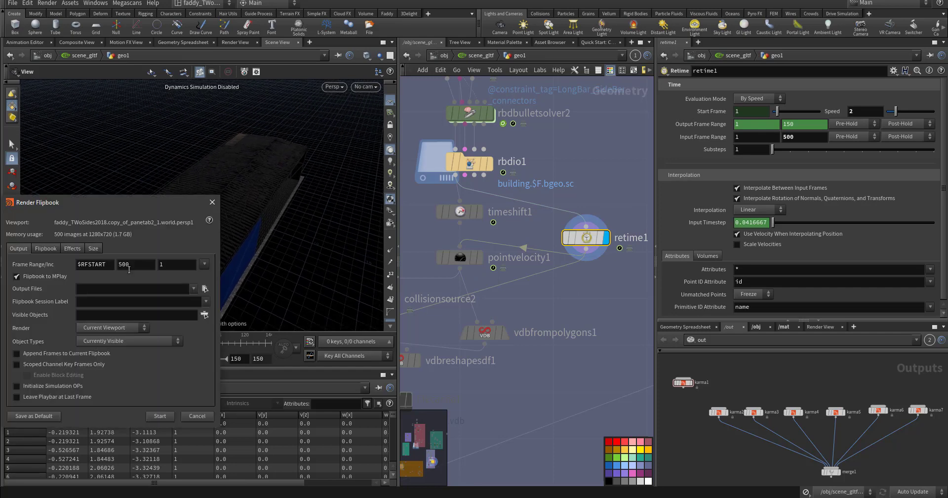
click(159, 415)
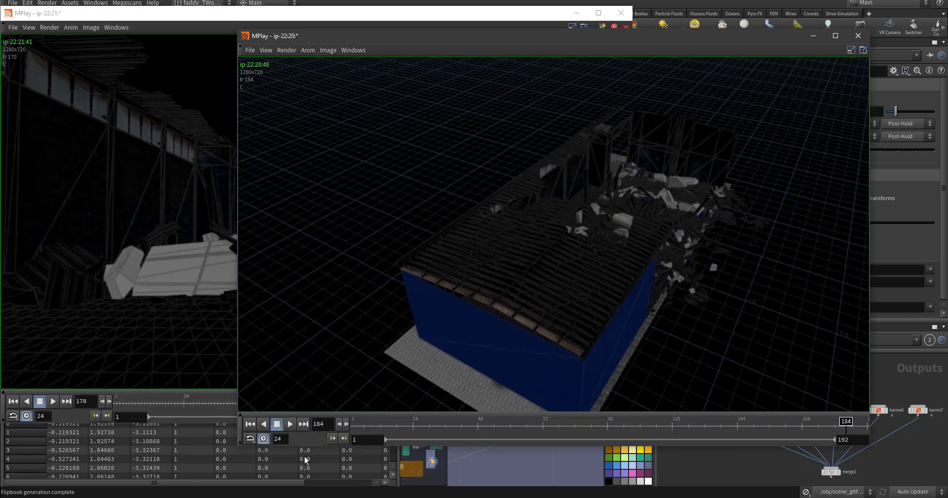
- Switch to MPlay, play the exterior collapse flipbook, and bring the interior flipbook window to the front
click(287, 426)
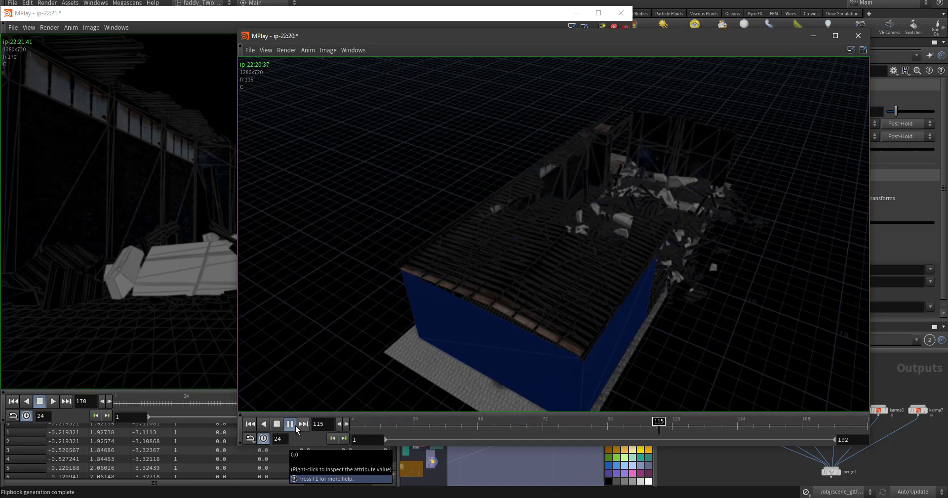
click(188, 305)
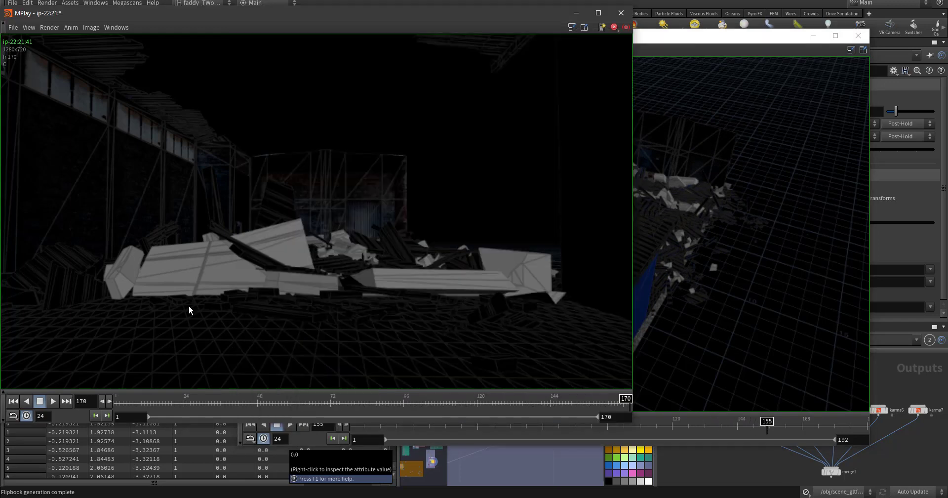
drag(382, 21, 458, 22)
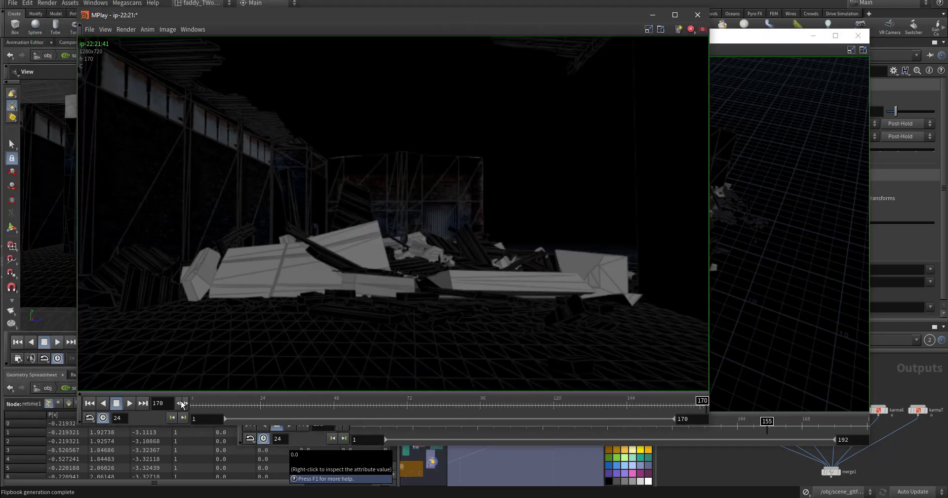
- Replay the interior collapse flipbook, switching briefly to the exterior one, and close both MPlay windows
click(92, 404)
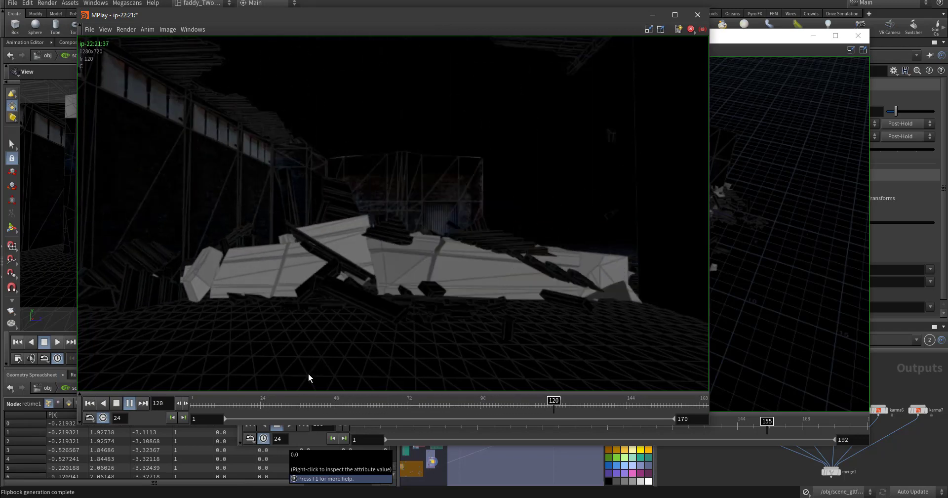
click(768, 290)
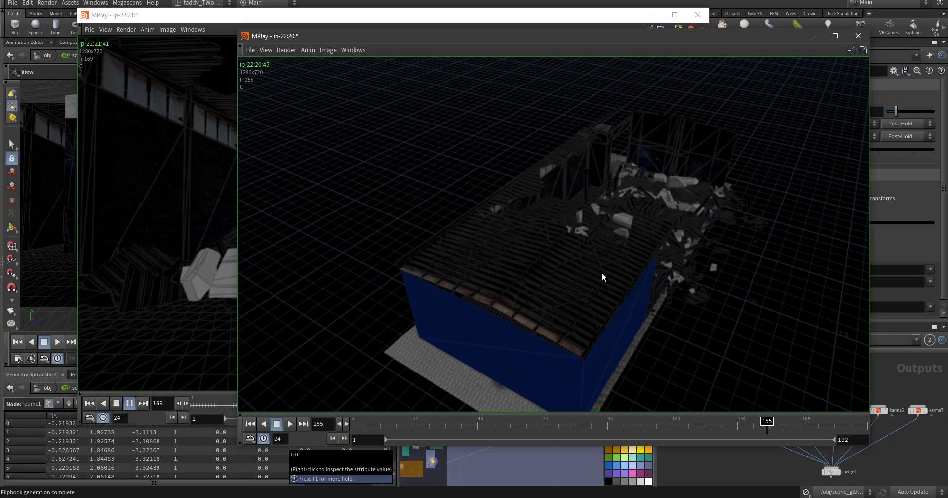
click(228, 268)
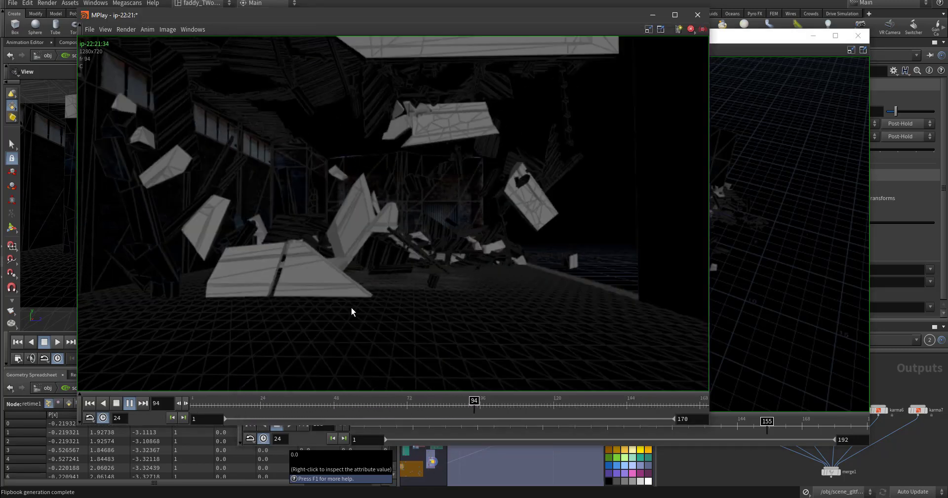
click(129, 403)
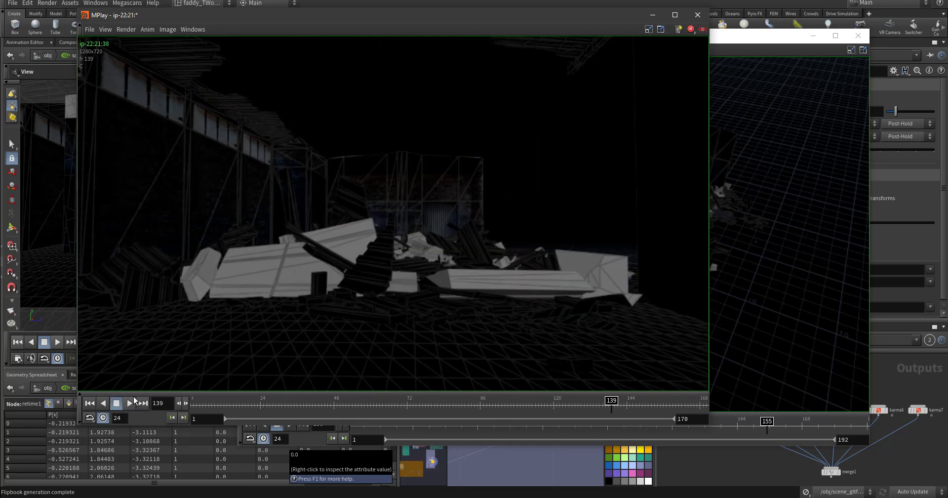
click(697, 14)
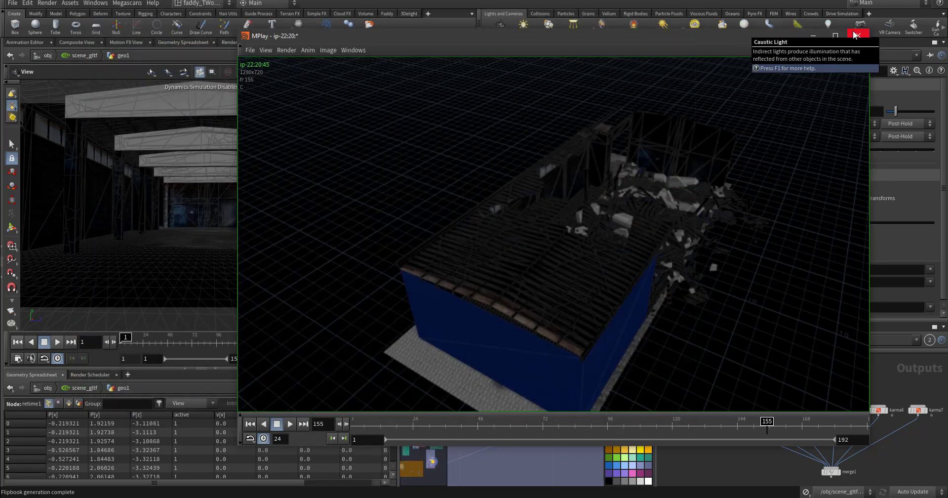
click(857, 36)
- Display the sphere2 node at the start of the building simulation network and orbit around the sphere
middle_drag(565, 308, 548, 328)
scroll(548, 328, down, 4)
middle_drag(570, 242, 624, 372)
middle_drag(469, 289, 510, 360)
scroll(499, 338, up, 2)
click(504, 203)
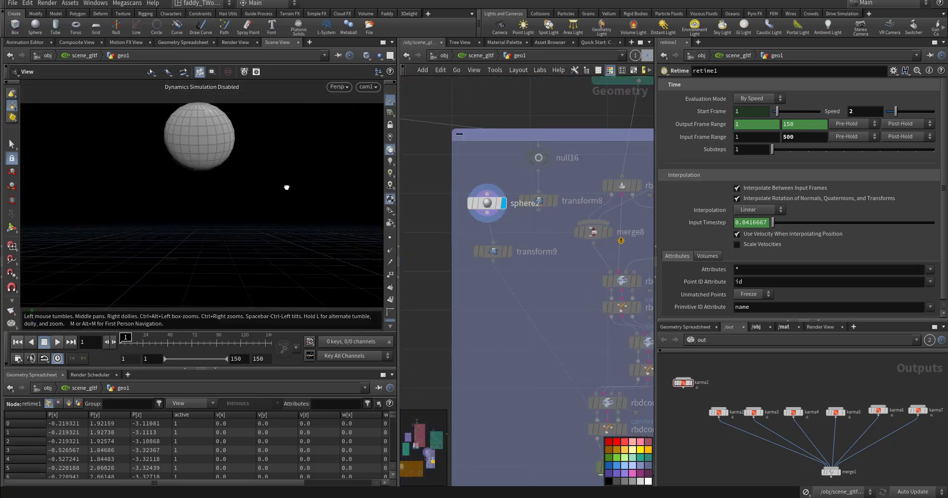
drag(282, 188, 383, 188)
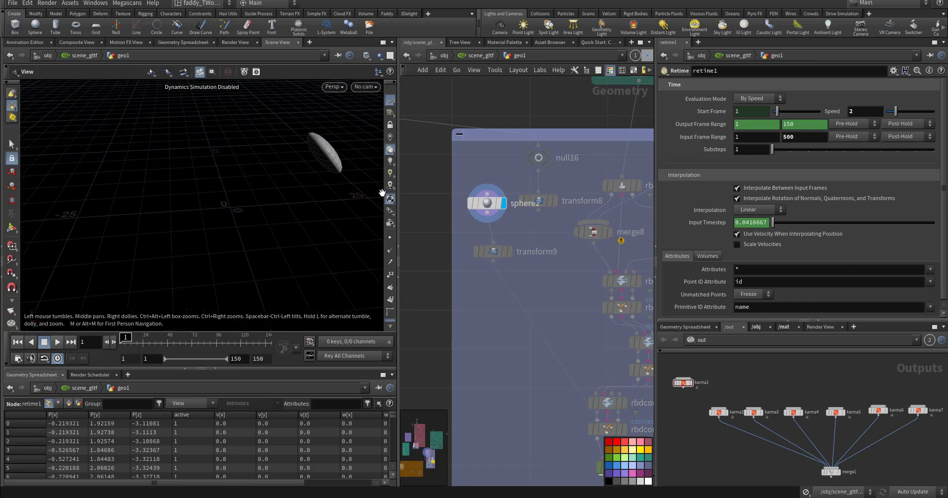
- Display and select transform9 and transform8 in turn to review how the sphere and the line are transformed
click(509, 252)
mouse_move(126, 337)
mouse_down()
mouse_move(263, 339)
mouse_move(122, 338)
mouse_up()
middle_drag(496, 346, 502, 371)
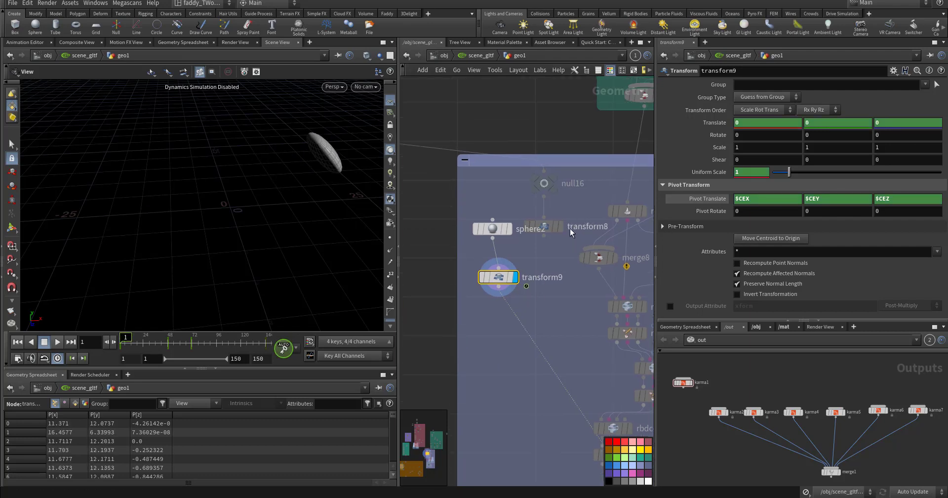
click(558, 226)
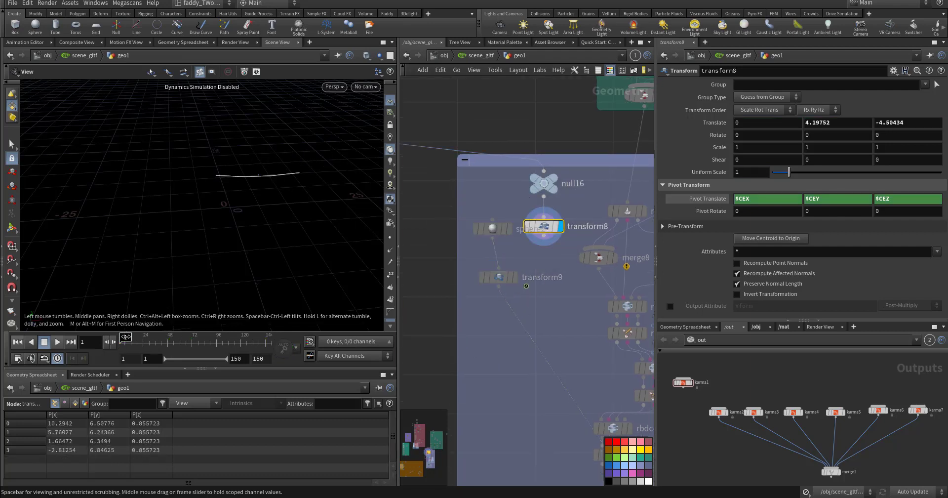
mouse_move(125, 337)
mouse_down()
mouse_move(174, 336)
mouse_move(123, 338)
mouse_up()
- Turn on the display and template flags of the retime1 node below rbdio1
middle_drag(527, 355, 476, 254)
middle_drag(483, 333, 438, 233)
middle_drag(474, 272, 481, 240)
middle_drag(605, 273, 622, 208)
middle_drag(484, 330, 503, 276)
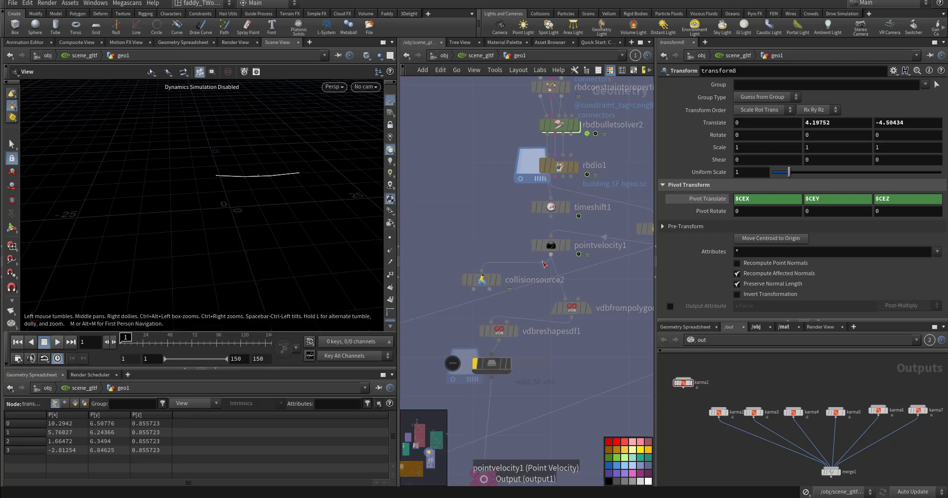
mouse_move(570, 270)
middle_down()
mouse_move(560, 230)
mouse_move(561, 271)
mouse_move(599, 252)
middle_up()
scroll(617, 249, down, 3)
scroll(589, 289, down, 4)
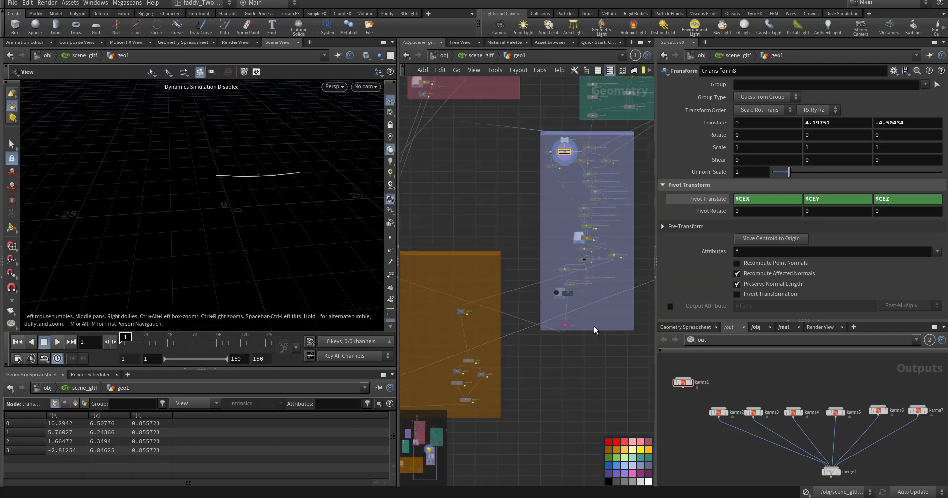
scroll(594, 335, down, 2)
middle_drag(586, 340, 549, 378)
scroll(573, 311, up, 8)
mouse_move(586, 318)
middle_down()
mouse_move(546, 363)
mouse_move(578, 306)
middle_up()
click(587, 301)
click(578, 302)
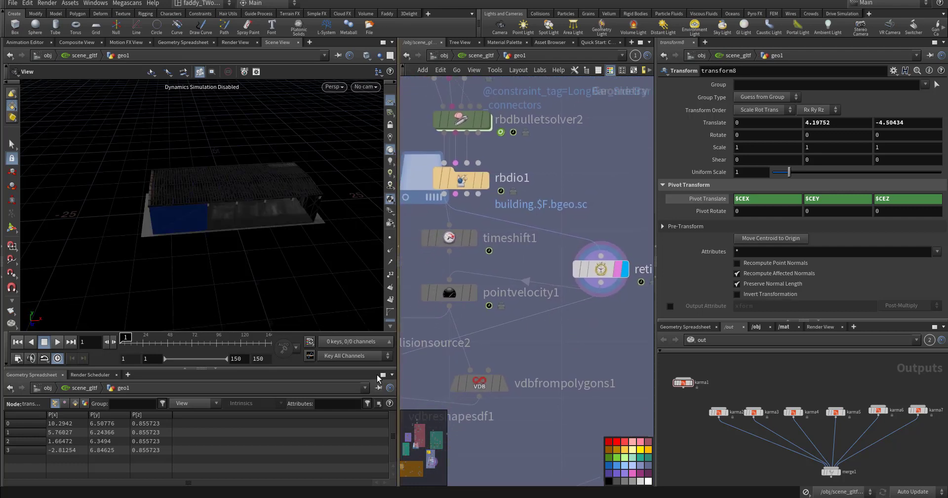
- Display and select pointvelocity1 with the retimed building shown as a template
middle_drag(401, 378, 434, 347)
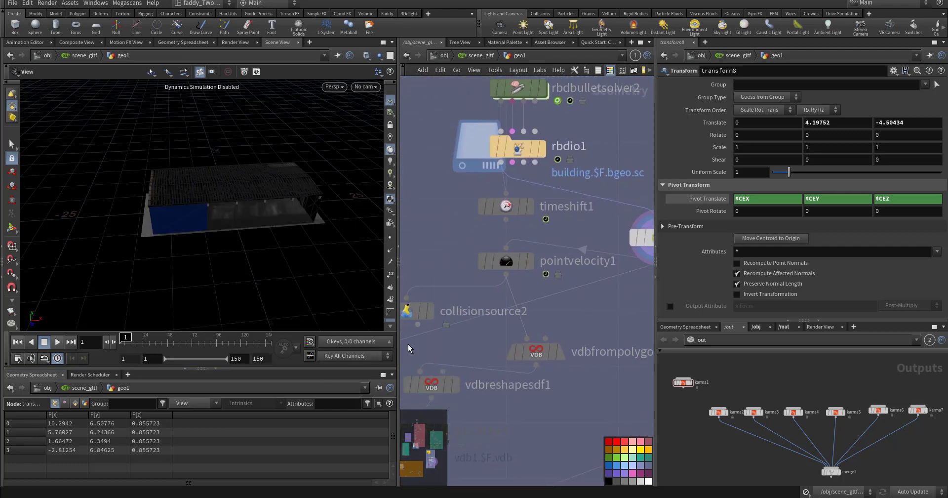
middle_drag(563, 312, 567, 348)
click(534, 297)
click(521, 300)
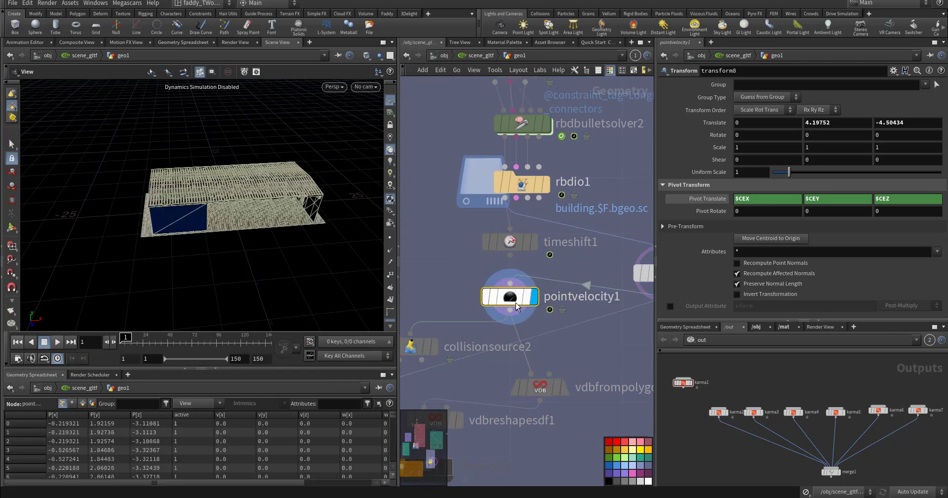
- Display vdbfrompolygons1 and select collisionsource2 to review its collision volume settings
middle_drag(570, 416, 556, 354)
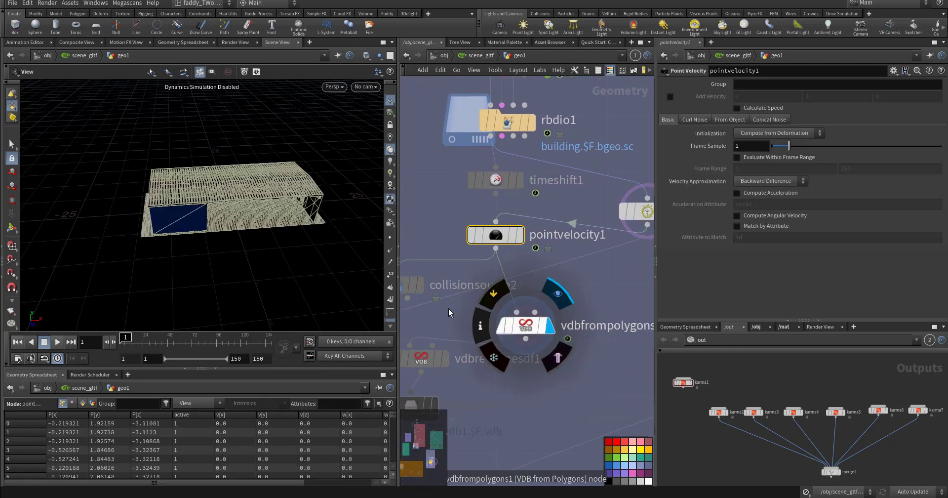
middle_drag(437, 311, 501, 329)
drag(424, 271, 489, 315)
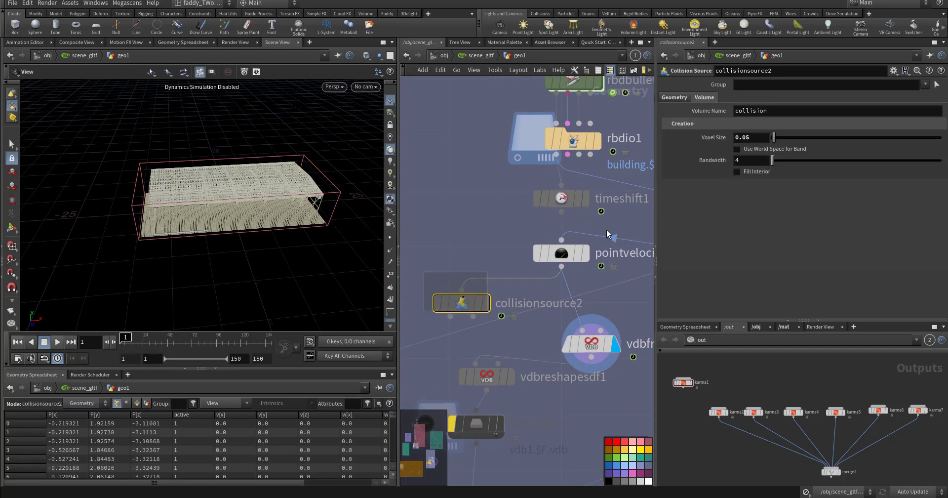
middle_click(463, 309)
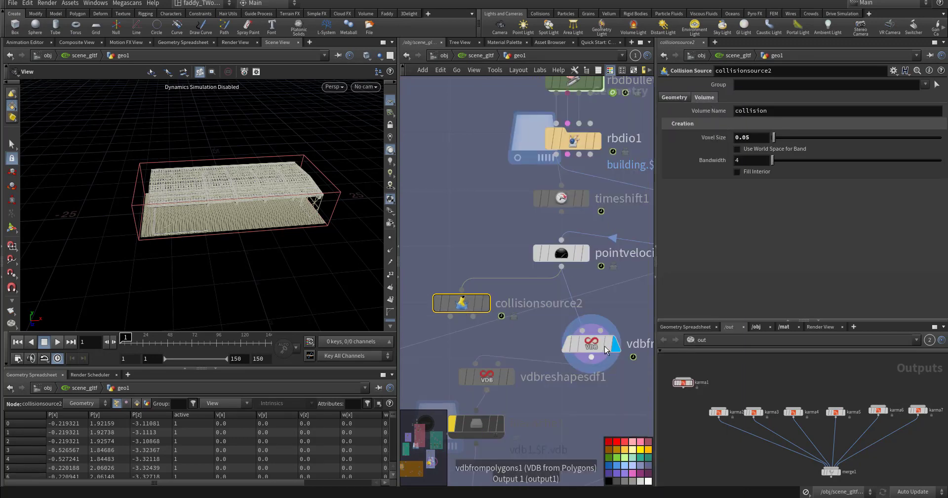
- Try adding a second surface attribute to vdbfrompolygons1, using point.v with the Displacement/Velocity/Acceleration vector type
click(618, 350)
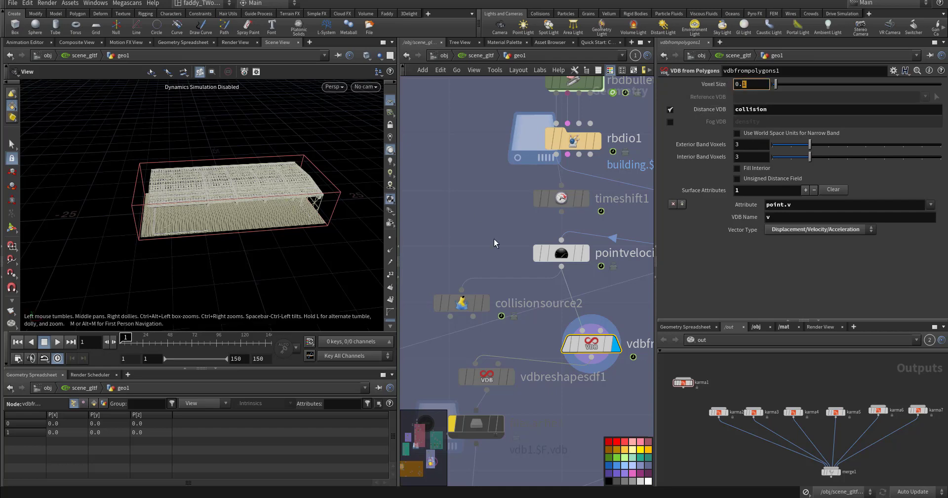
click(805, 190)
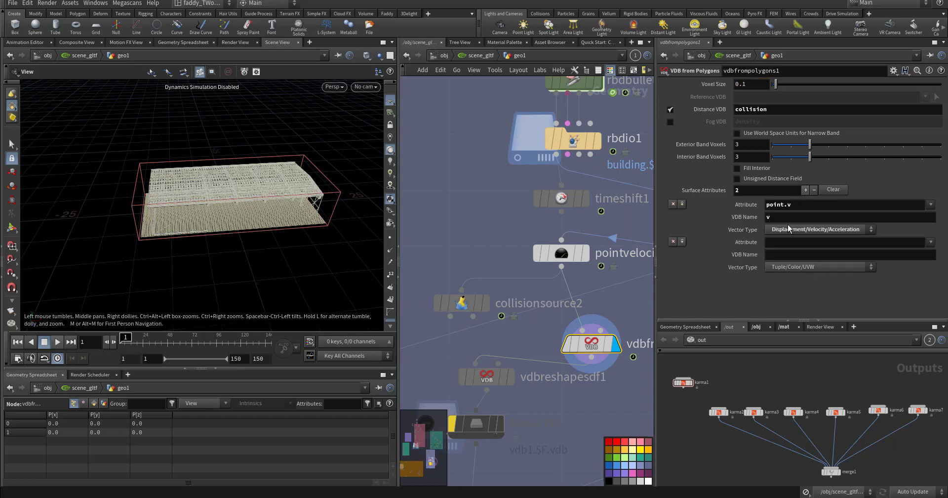
click(929, 243)
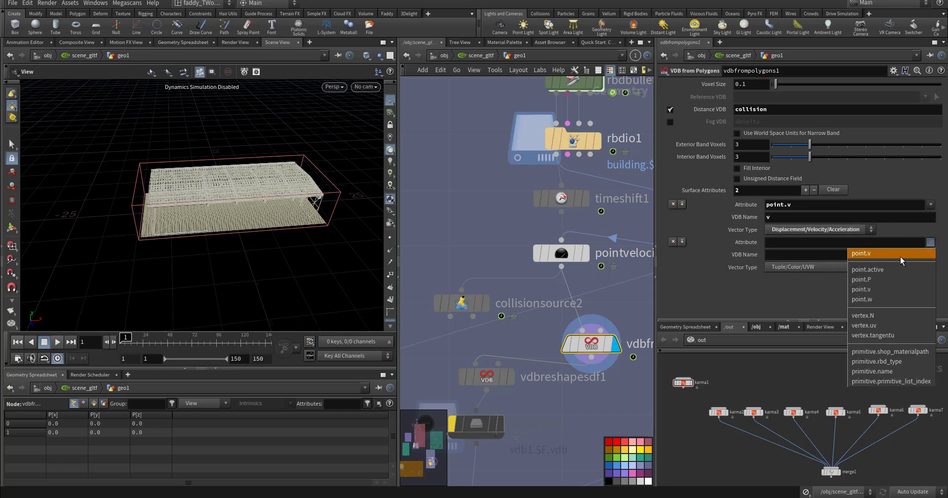
click(900, 254)
click(817, 266)
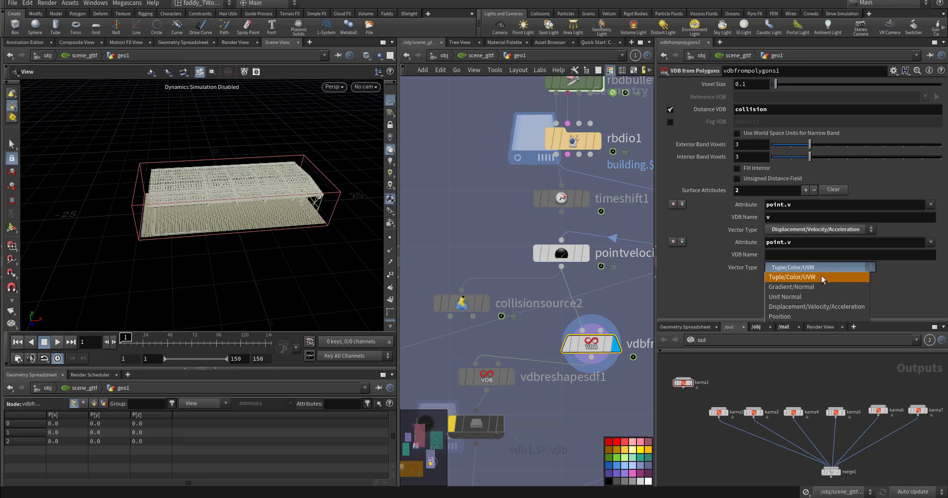
click(817, 307)
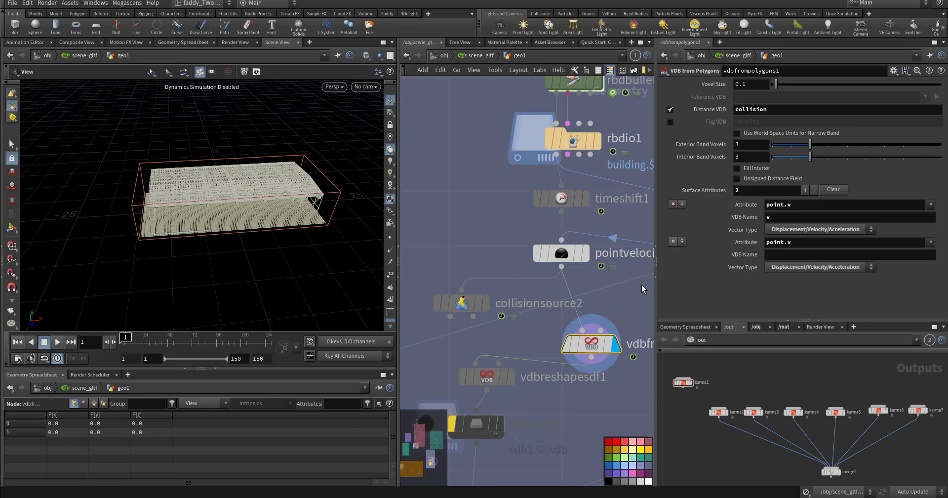
- Open the node info of vdbfrompolygons1 to examine the VDBs it outputs, and close the info again
scroll(617, 296, down, 3)
middle_click(586, 290)
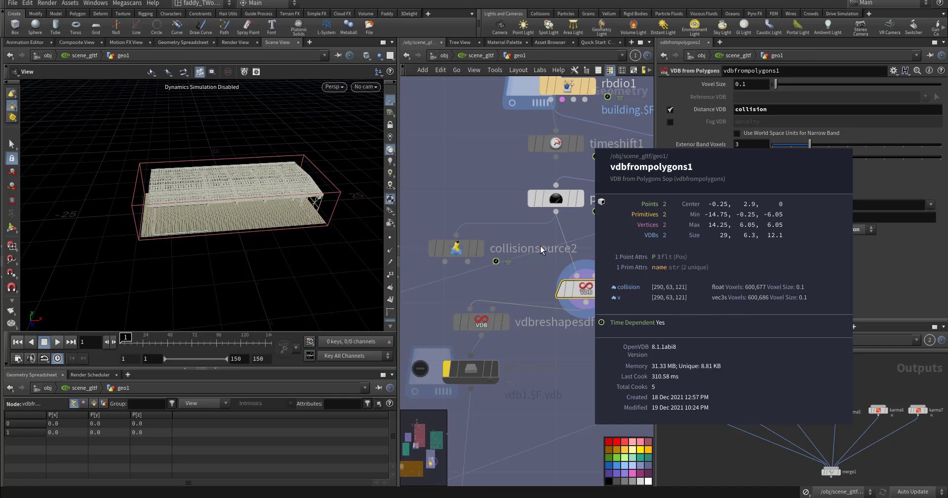
click(507, 230)
- Display and select vdbreshapesdf1, and inspect the dilated collision volume from inside the building
middle_drag(536, 334, 580, 301)
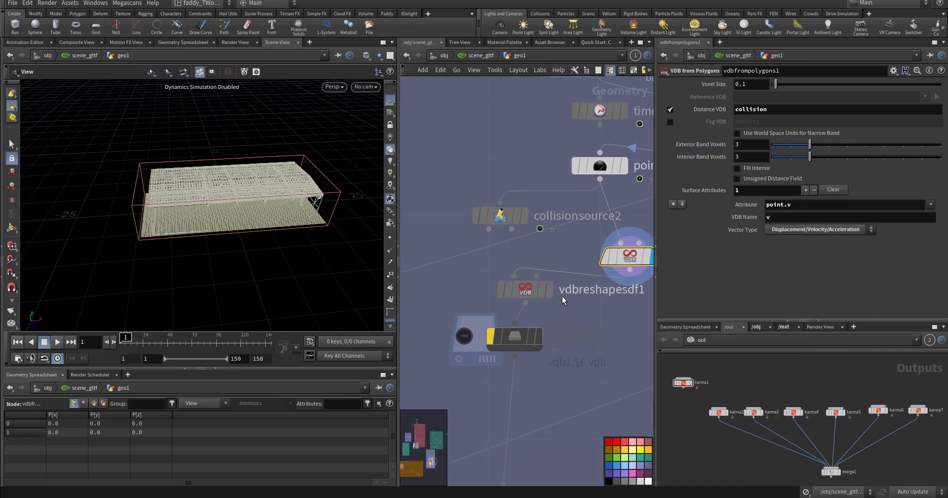
click(545, 292)
scroll(266, 203, up, 6)
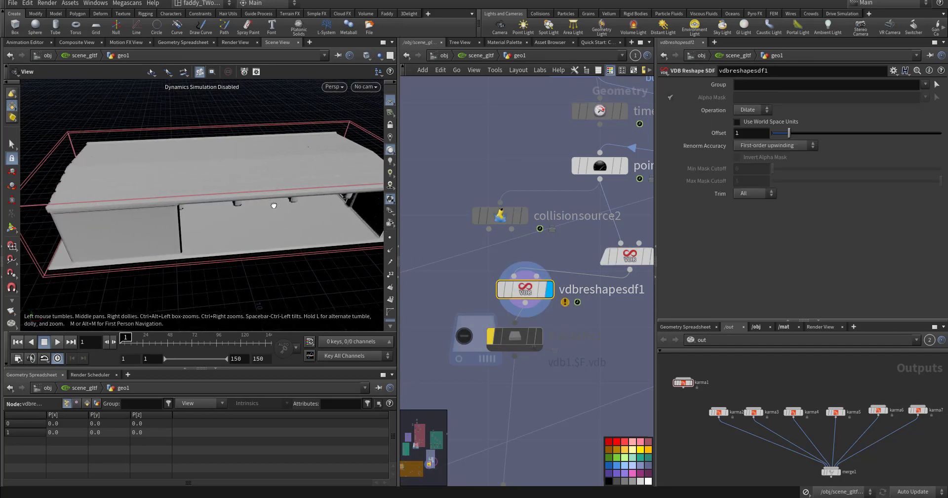
right_drag(241, 185, 290, 184)
drag(290, 184, 241, 173)
right_drag(241, 173, 271, 169)
drag(271, 168, 293, 173)
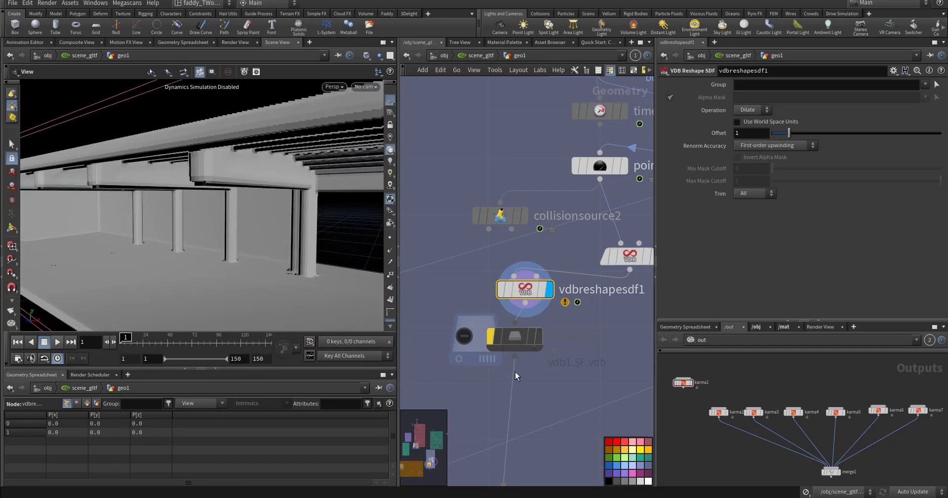
- Select filecache1 to review its VDB cache settings, and select null17 to trace where its output connects
middle_drag(553, 408, 548, 327)
scroll(549, 328, down, 3)
middle_drag(481, 308, 505, 265)
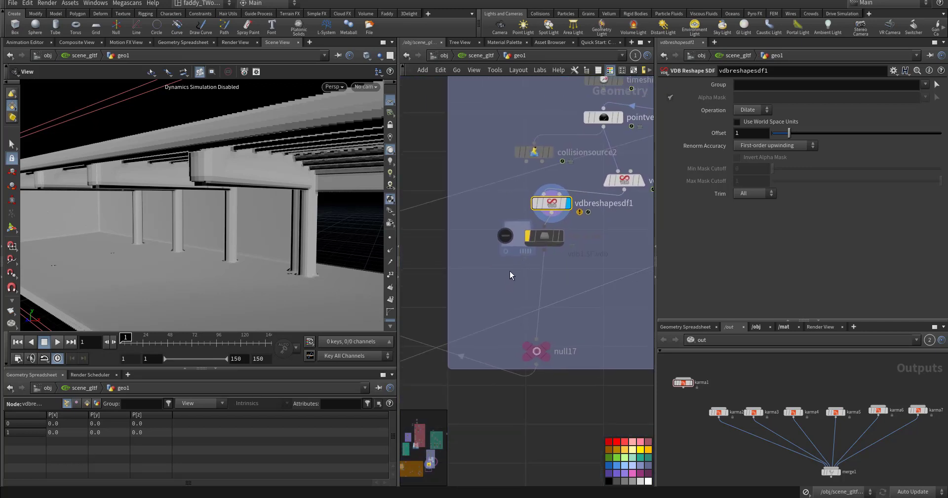
click(543, 238)
scroll(507, 351, down, 2)
scroll(507, 351, down, 3)
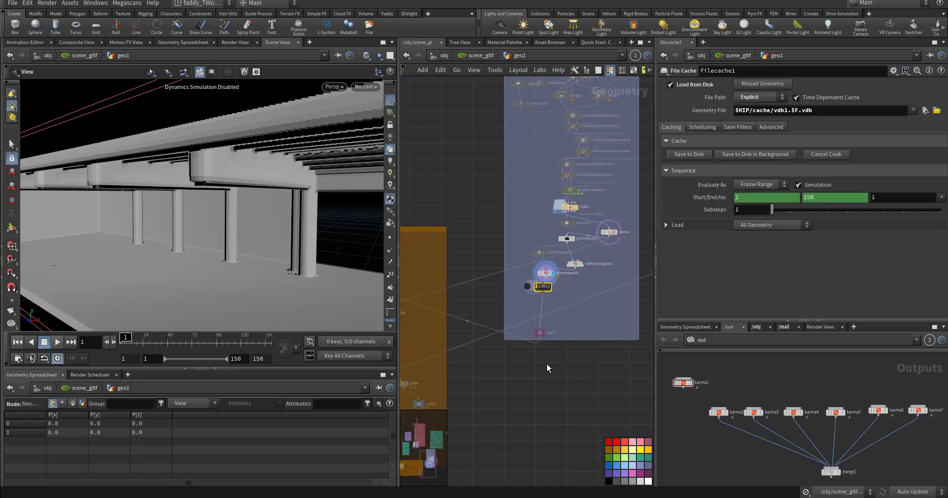
click(540, 330)
middle_drag(425, 360, 536, 346)
middle_drag(430, 316, 529, 342)
scroll(514, 339, down, 6)
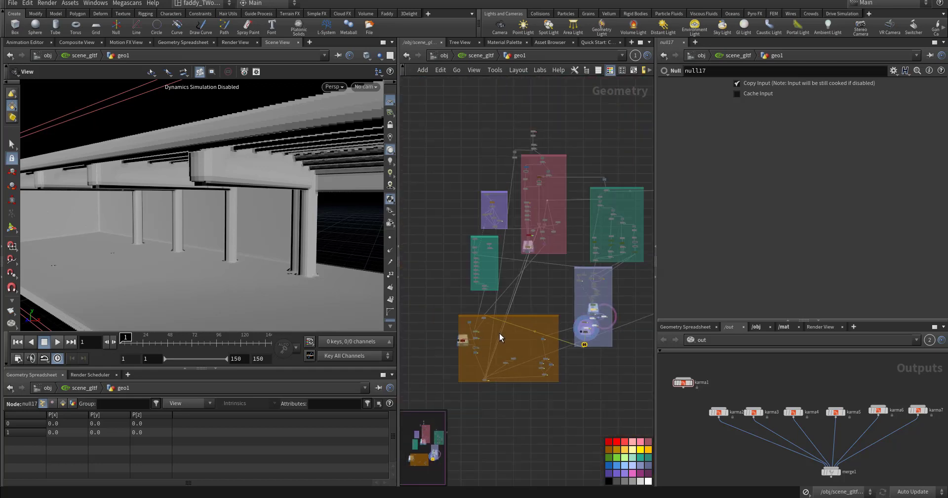
- Display and select the Papers group node to examine the grouped papers on the warehouse floor
middle_drag(550, 294, 547, 381)
scroll(534, 332, up, 6)
middle_drag(580, 239, 455, 201)
middle_drag(540, 216, 483, 230)
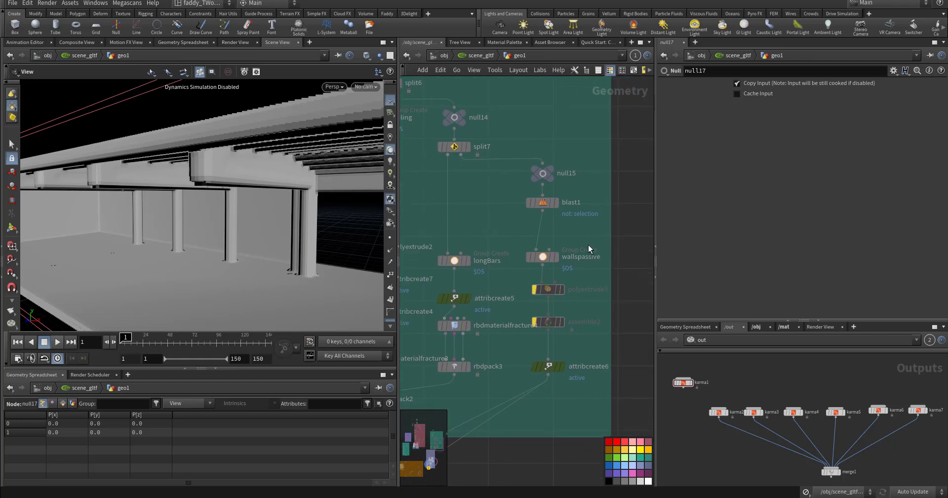
middle_drag(648, 332, 433, 319)
middle_drag(517, 79, 516, 248)
click(561, 213)
mouse_move(190, 277)
mouse_down()
mouse_move(307, 258)
mouse_move(186, 268)
mouse_up()
- Display and select line1 at the start of the pyro burst source network to review the line's settings
scroll(472, 367, down, 6)
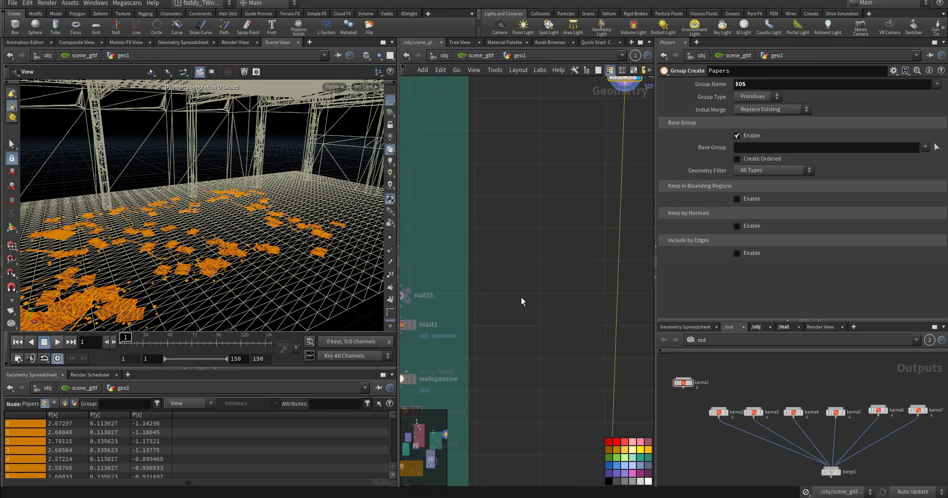
middle_drag(454, 396, 565, 387)
middle_drag(521, 408, 565, 444)
scroll(493, 339, up, 8)
middle_drag(531, 288, 470, 431)
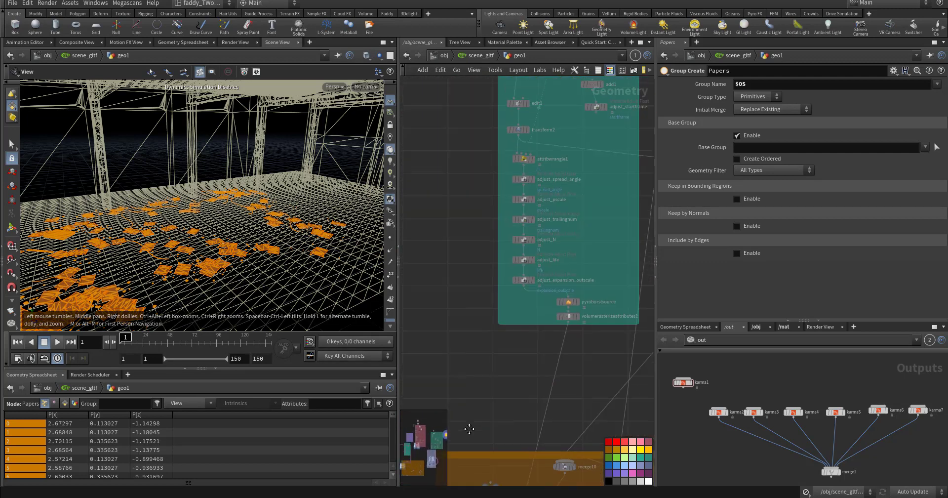
middle_drag(471, 258, 477, 371)
scroll(494, 274, up, 5)
middle_drag(505, 271, 490, 218)
click(503, 310)
drag(247, 214, 263, 232)
- Turn on the template flag of null10 below rbdio2 to compare the line with the fractured glass windows
middle_drag(476, 268, 442, 356)
scroll(444, 357, down, 5)
middle_drag(474, 292, 451, 333)
mouse_move(613, 318)
middle_down()
mouse_move(567, 315)
mouse_move(487, 227)
middle_up()
middle_drag(559, 399, 529, 322)
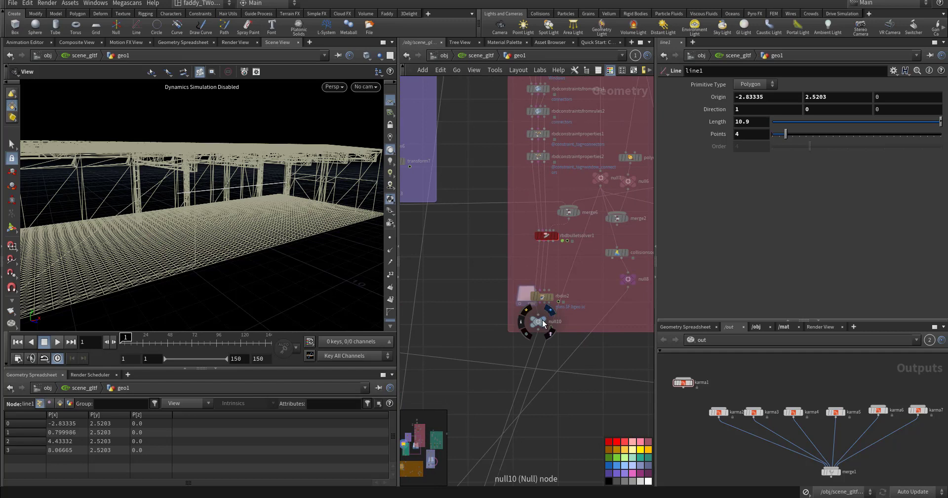
click(548, 338)
drag(297, 218, 432, 326)
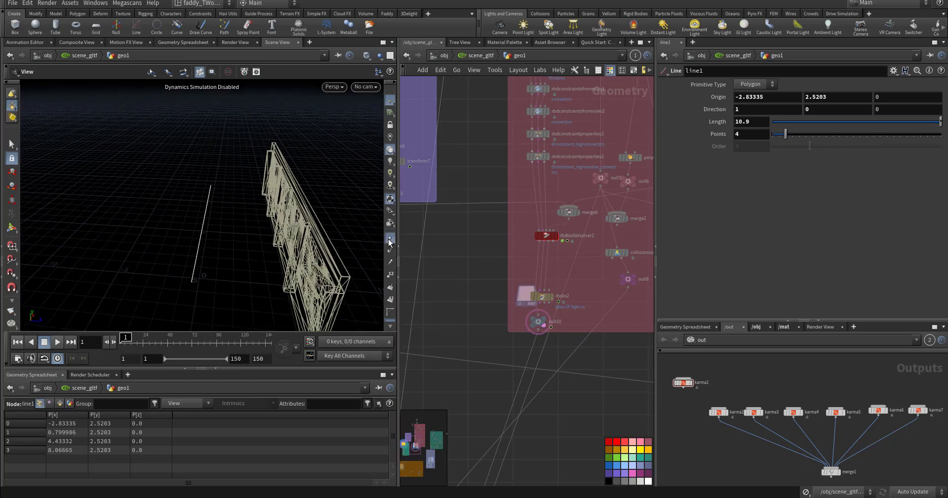
- Display and select edit1 below line1 to review the edited line points against the glass windows
middle_drag(470, 301, 582, 285)
middle_drag(551, 304, 637, 284)
drag(214, 258, 262, 212)
drag(271, 266, 252, 252)
scroll(472, 271, up, 3)
click(462, 262)
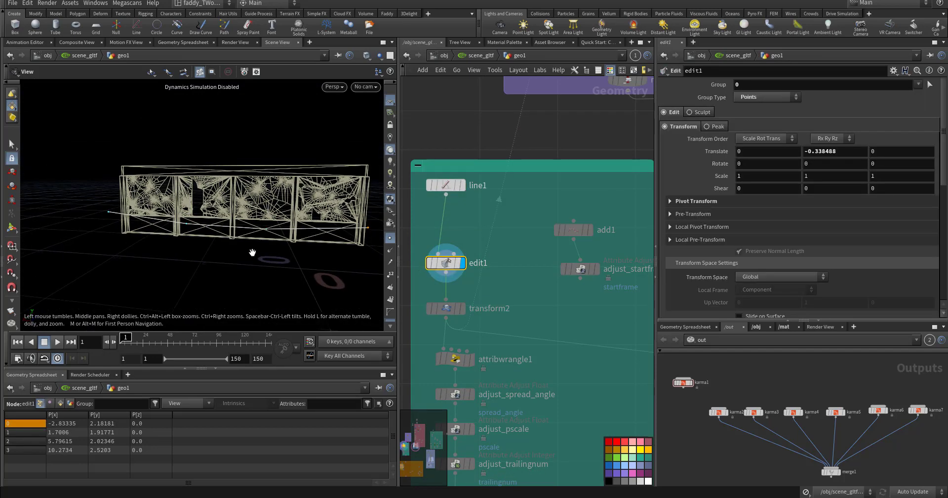
- Display and select transform2 below edit1 to examine the transformed line against the glass windows from several angles
click(462, 308)
click(437, 305)
drag(192, 252, 174, 283)
right_drag(174, 283, 298, 233)
drag(298, 232, 256, 205)
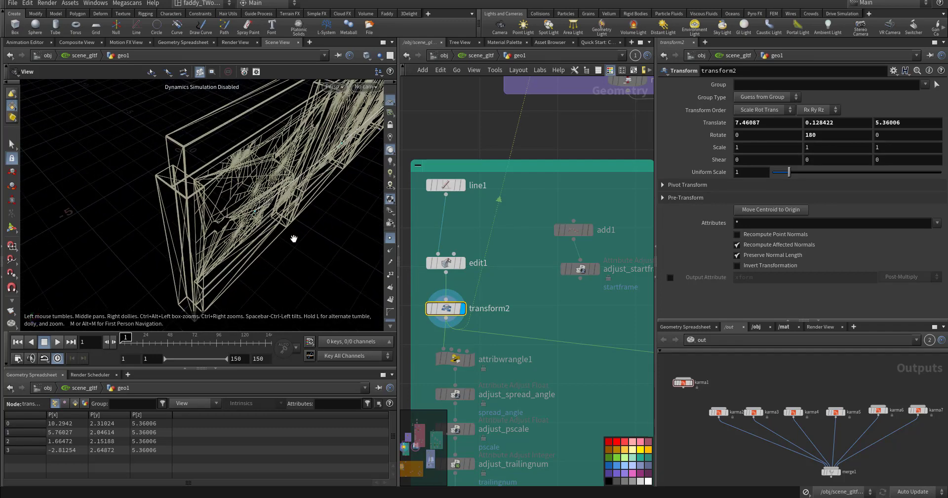
drag(295, 258, 285, 226)
- Display and select attribwrangle1 and enlarge its VEX code to read the startframe expression
middle_drag(562, 376, 562, 333)
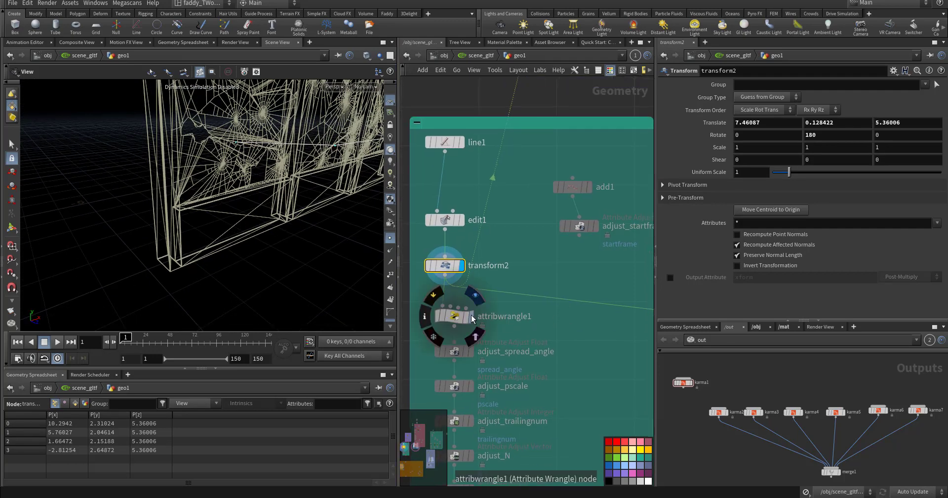
click(471, 317)
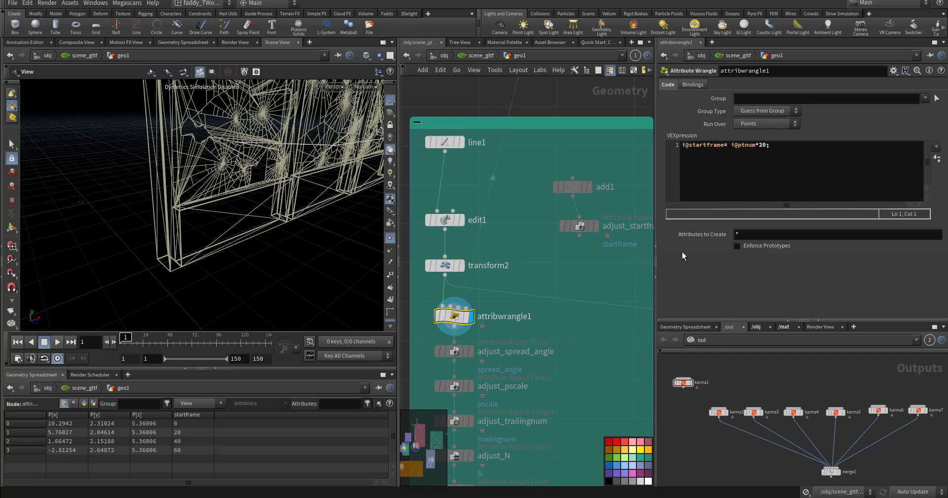
click(730, 189)
ctrl+scroll(730, 189, up, 5)
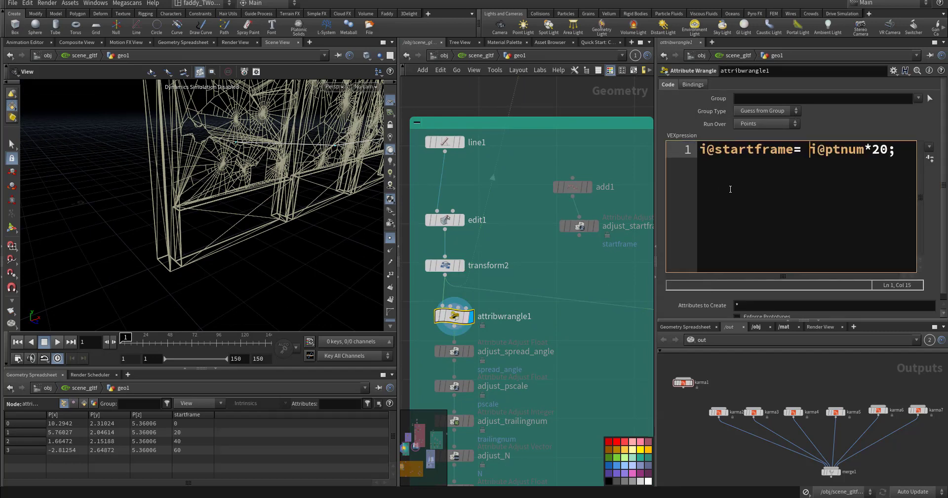
ctrl+scroll(730, 189, up, 2)
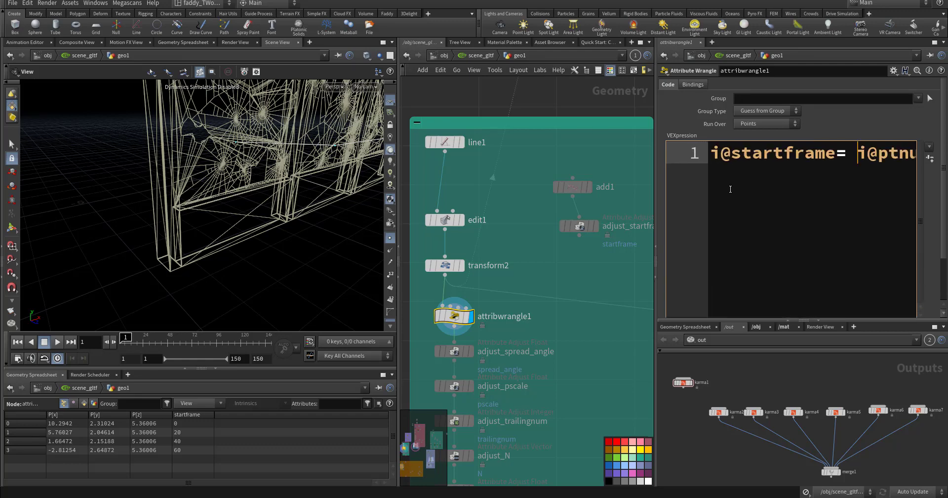
ctrl+scroll(730, 189, down, 4)
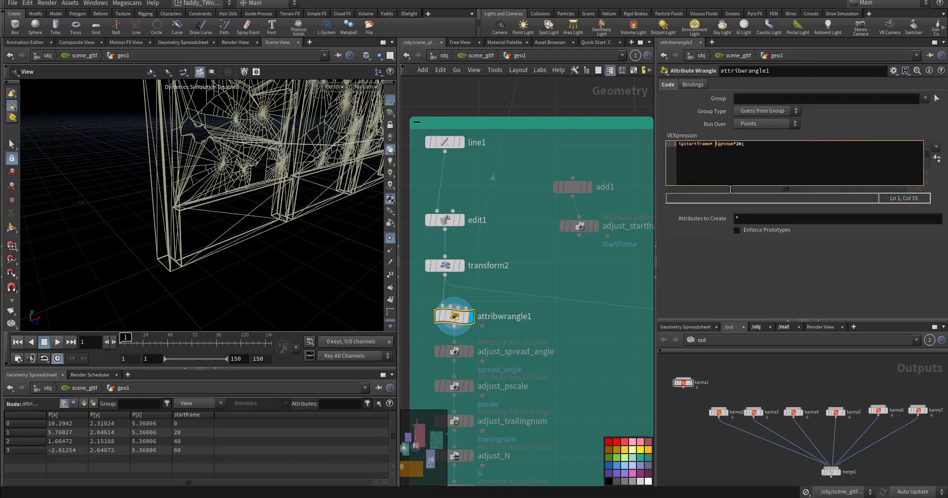
ctrl+scroll(730, 189, up, 4)
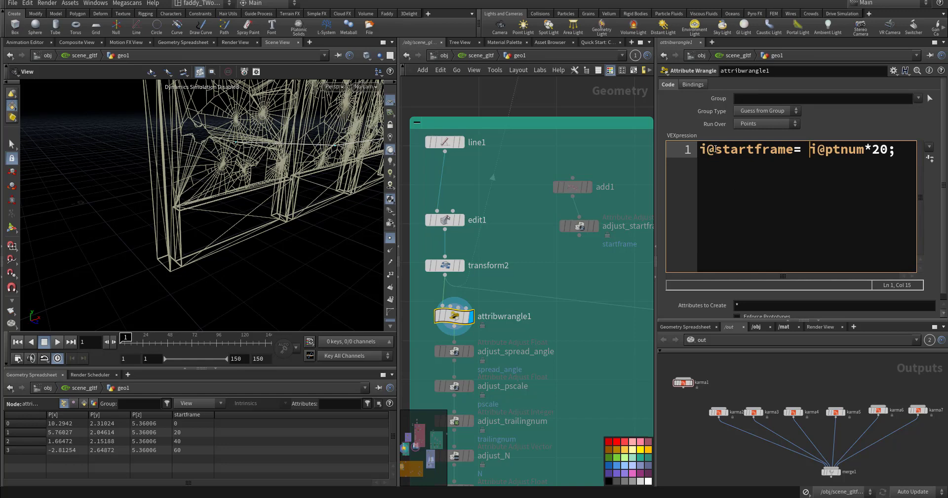
- Highlight startframe and ptnum*20 in the VEX code and compare the expression with the point values and windows
drag(715, 148, 782, 150)
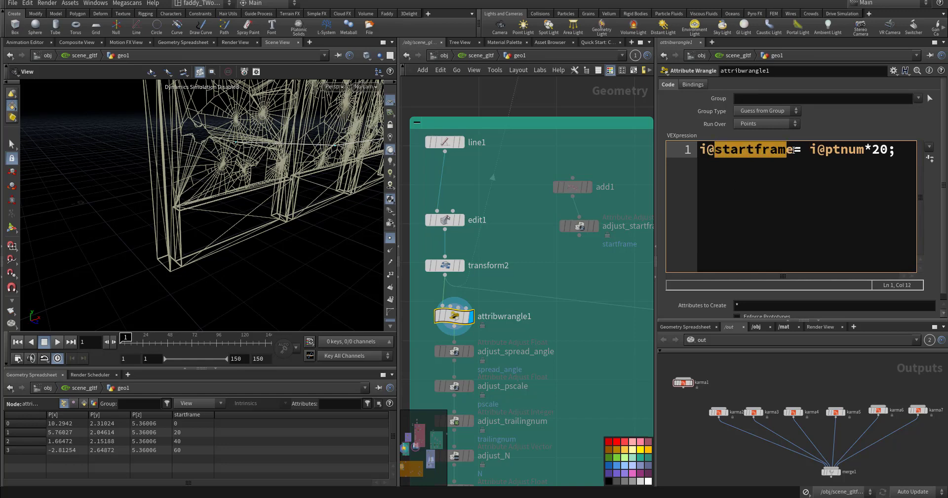
middle_drag(259, 153, 229, 223)
drag(830, 151, 835, 151)
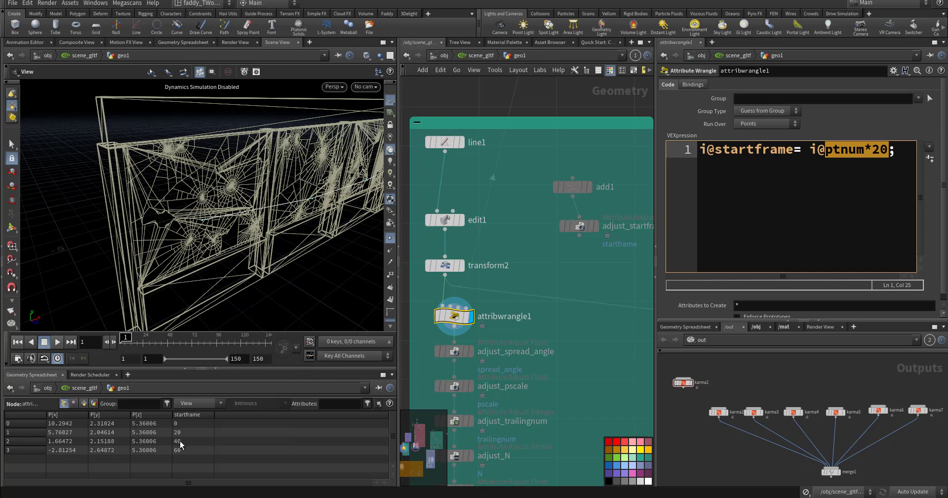
middle_drag(240, 202, 160, 241)
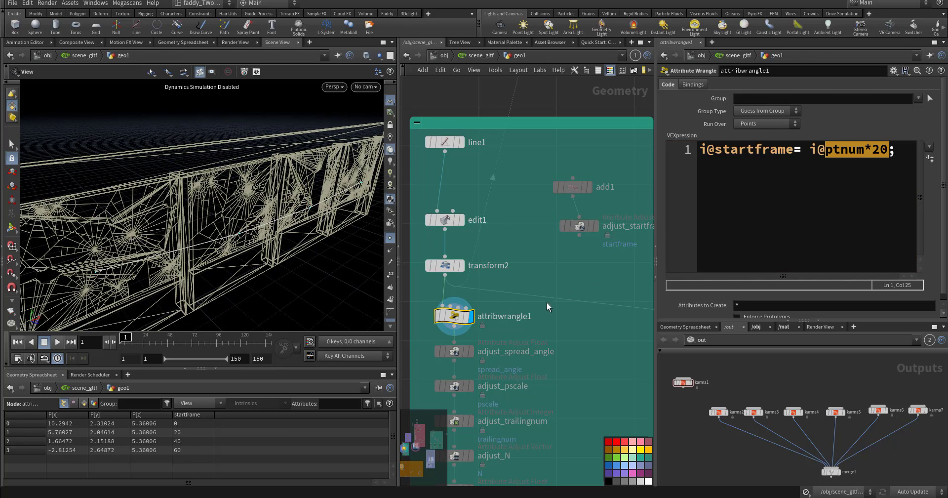
- Display adjust_spread_angle and adjust_pscale in turn to review their random value ranges
click(542, 275)
middle_drag(560, 265, 583, 176)
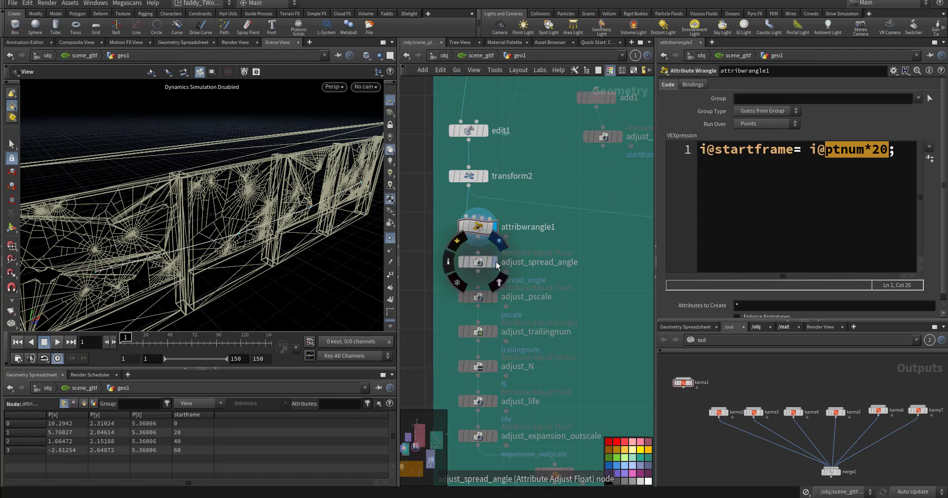
click(473, 264)
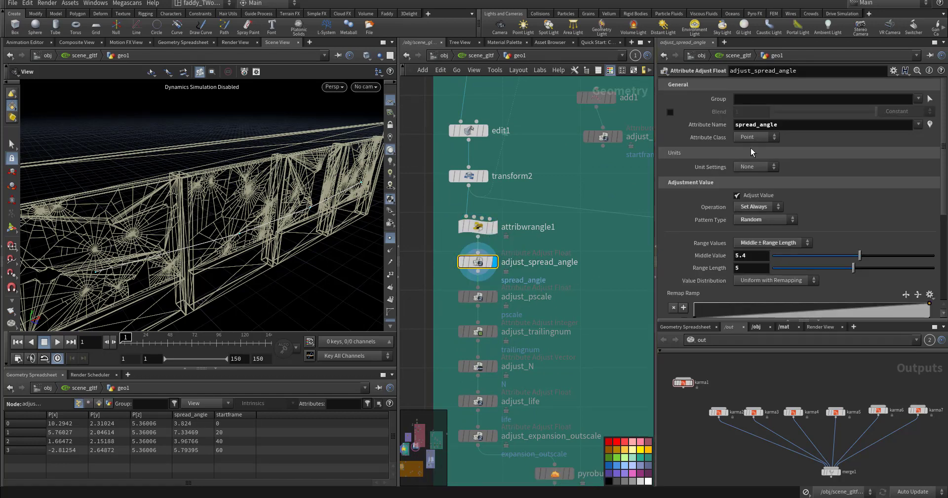
scroll(709, 216, down, 5)
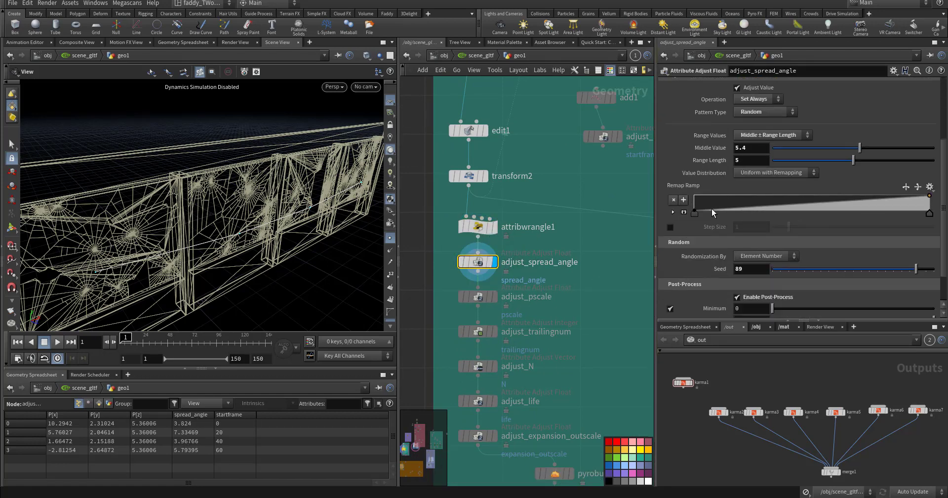
click(495, 298)
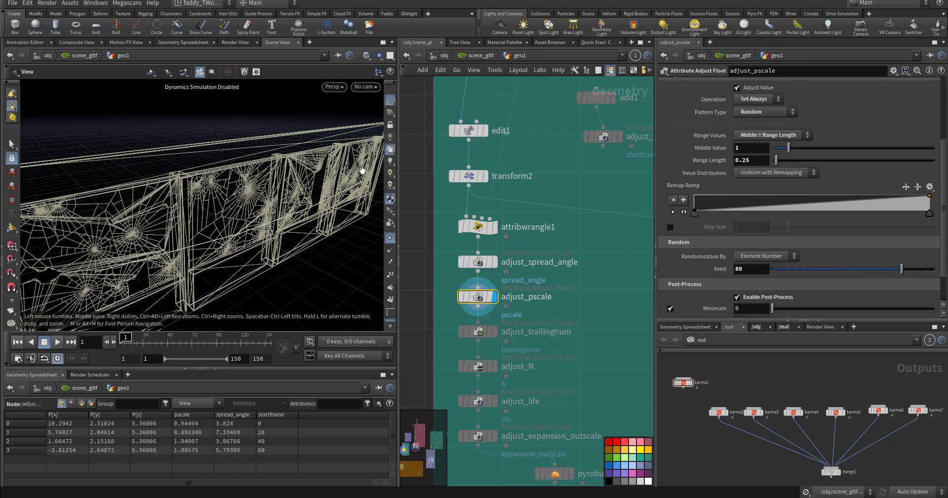
- Display and select adjust_trailingnum to review its trailingnum attribute and range settings
middle_drag(615, 337, 621, 280)
click(500, 275)
click(486, 278)
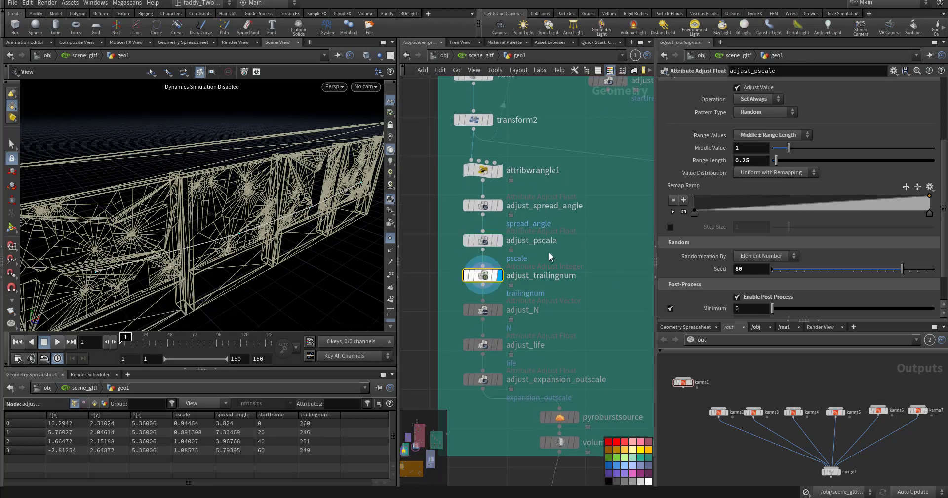
double_click(784, 126)
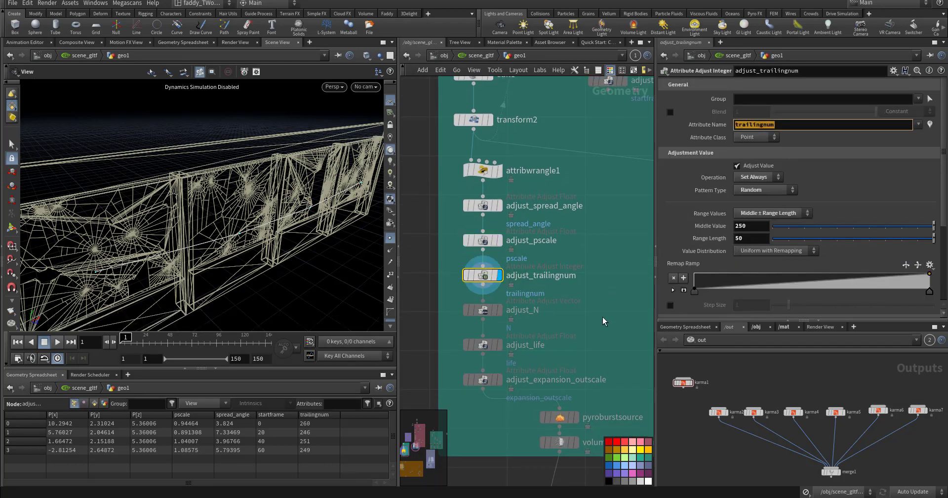
- Display adjust_N, adjust_life and adjust_expansion_outscale one after another to review their attribute settings
middle_drag(593, 324, 551, 273)
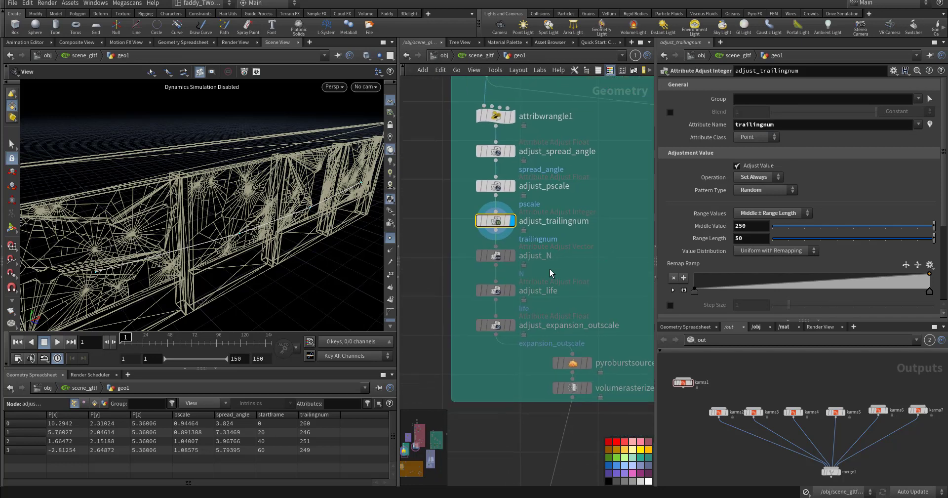
mouse_move(516, 261)
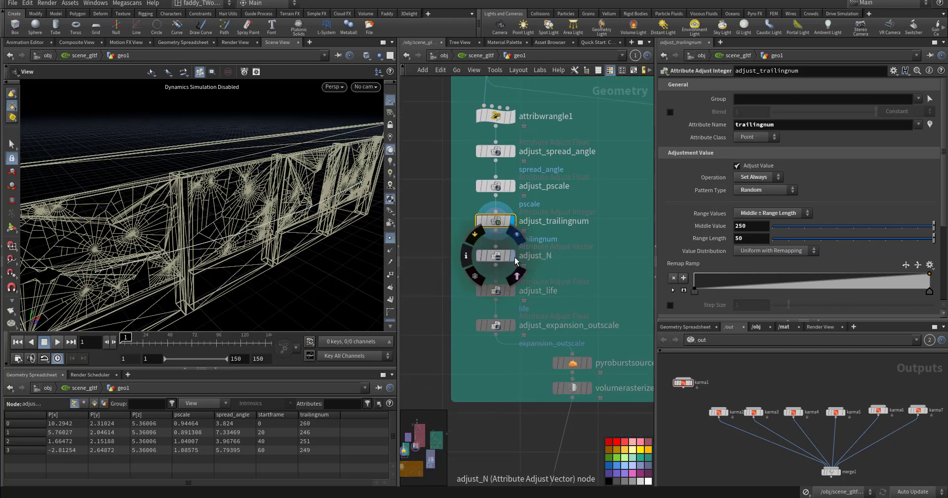
click(496, 257)
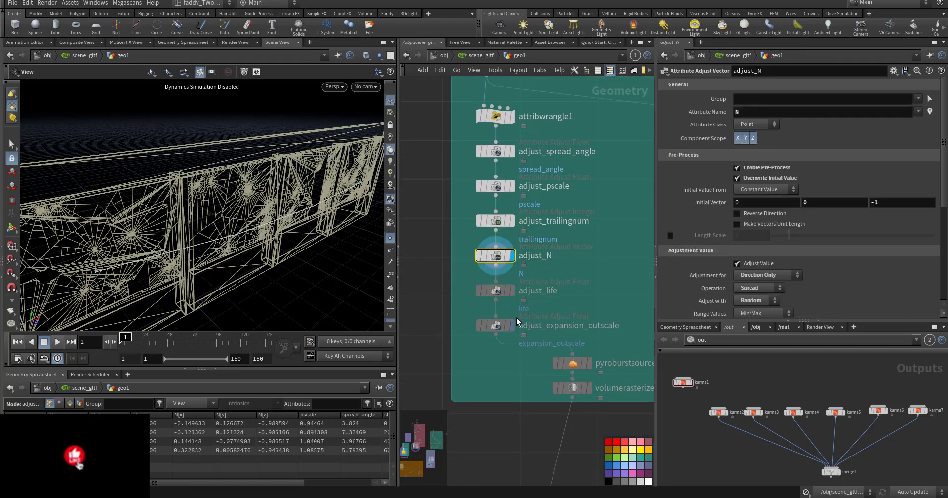
click(500, 293)
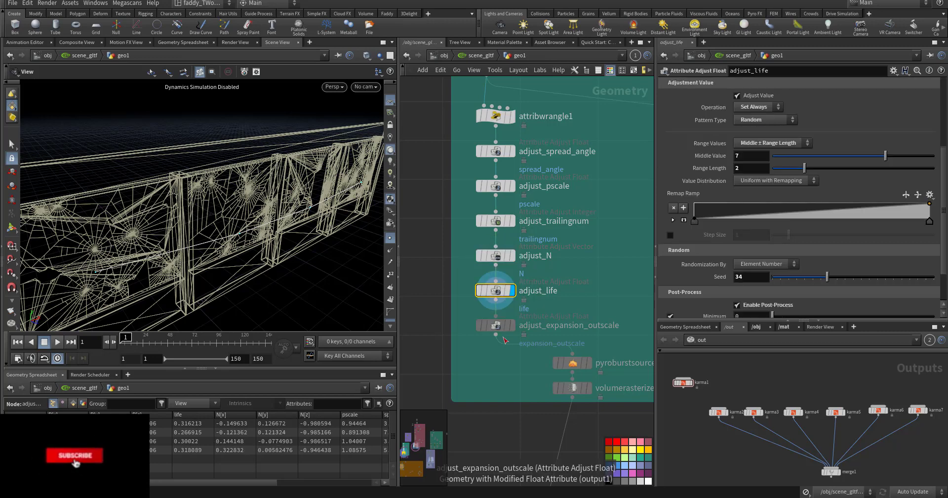
click(496, 327)
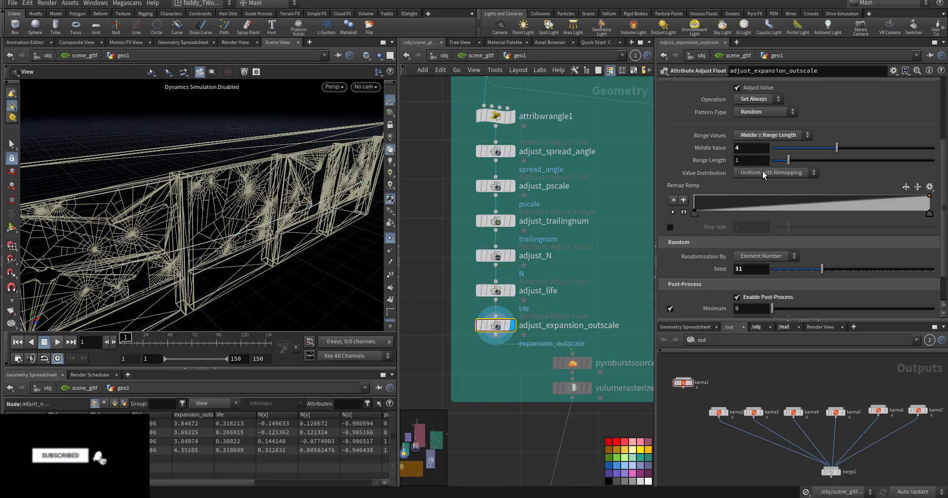
- Display and select pyroburstsource and review its burst animation, burst components and output attributes
middle_drag(501, 355, 447, 288)
mouse_move(570, 309)
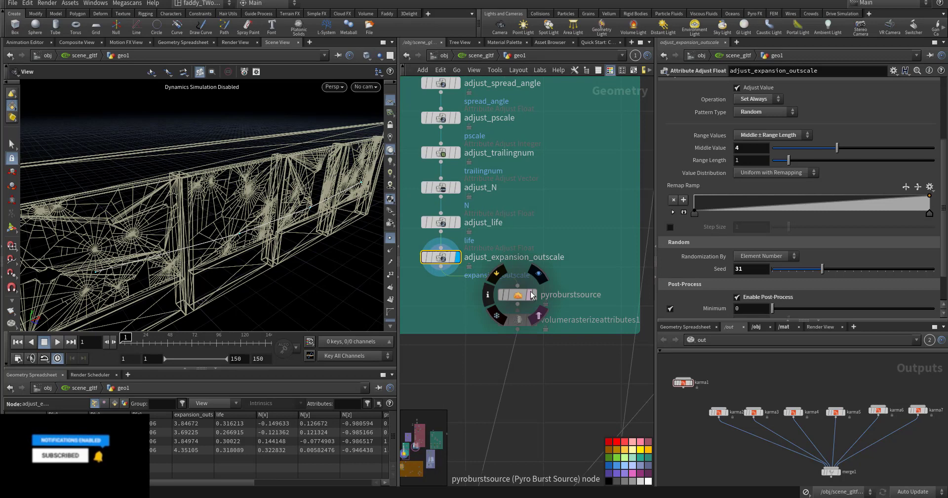
click(506, 300)
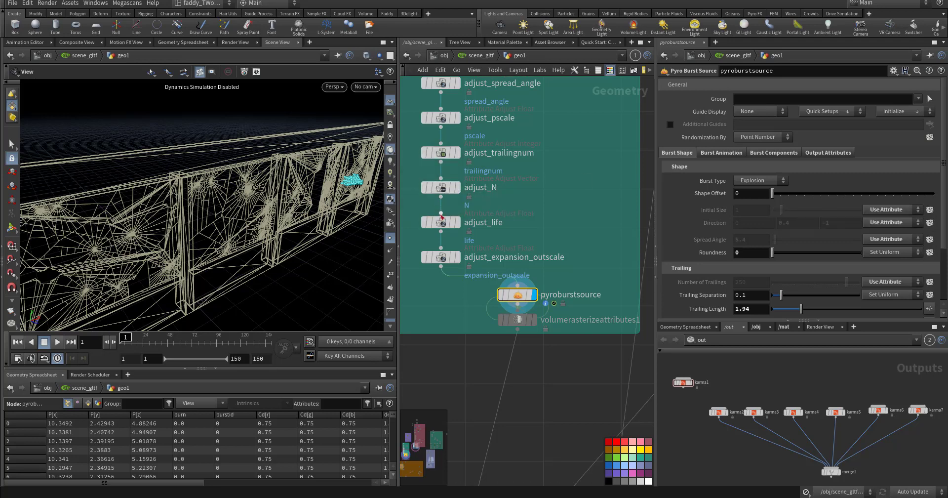
middle_drag(473, 305, 462, 267)
click(731, 154)
click(782, 154)
click(813, 153)
click(517, 279)
click(522, 255)
- Play the animation to watch the bursts along the breaking windows from both sides, and return to the first frame
drag(327, 221, 247, 276)
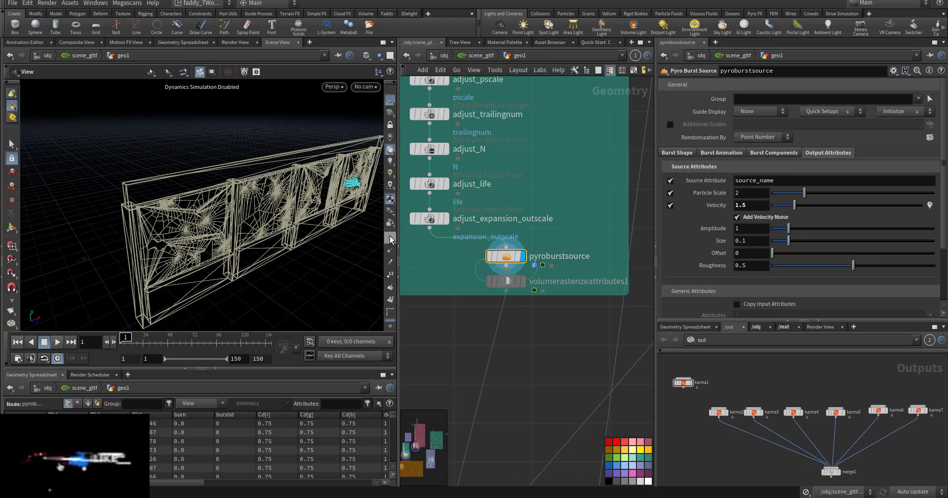
click(56, 343)
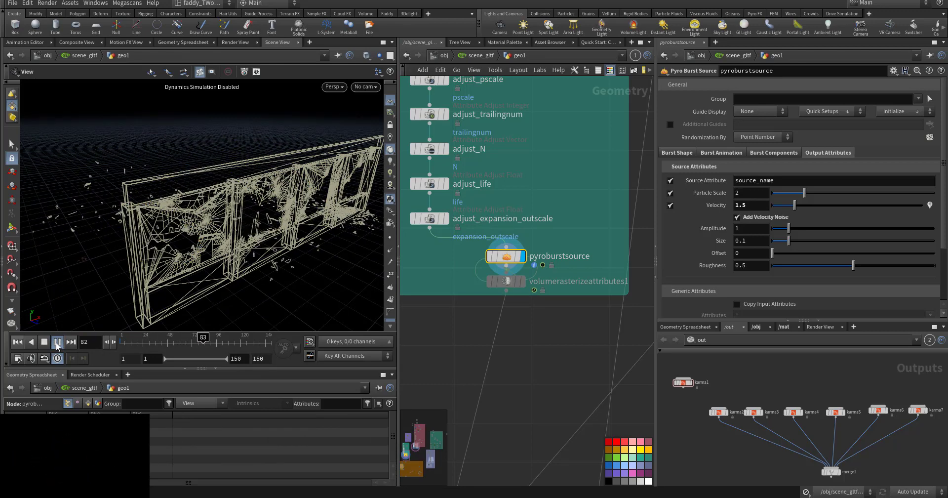
click(18, 342)
click(56, 342)
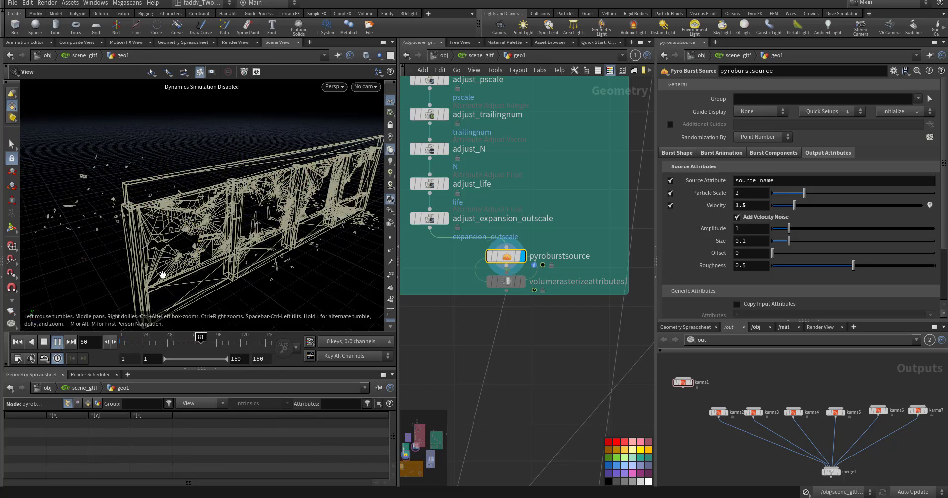
drag(143, 269, 166, 240)
scroll(171, 231, down, 3)
click(20, 343)
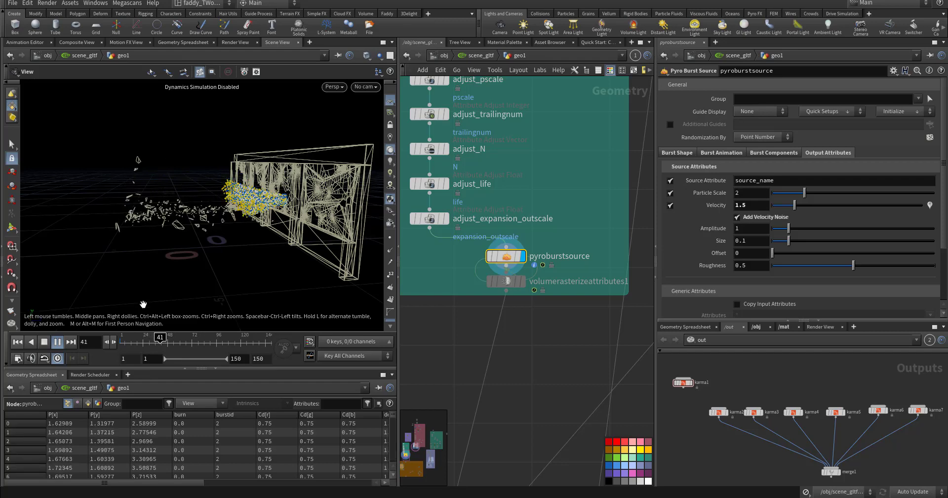
click(18, 342)
- Display and select the fireball pyro solver below merge10 in the orange network box
middle_drag(508, 398, 524, 312)
middle_drag(499, 428, 510, 341)
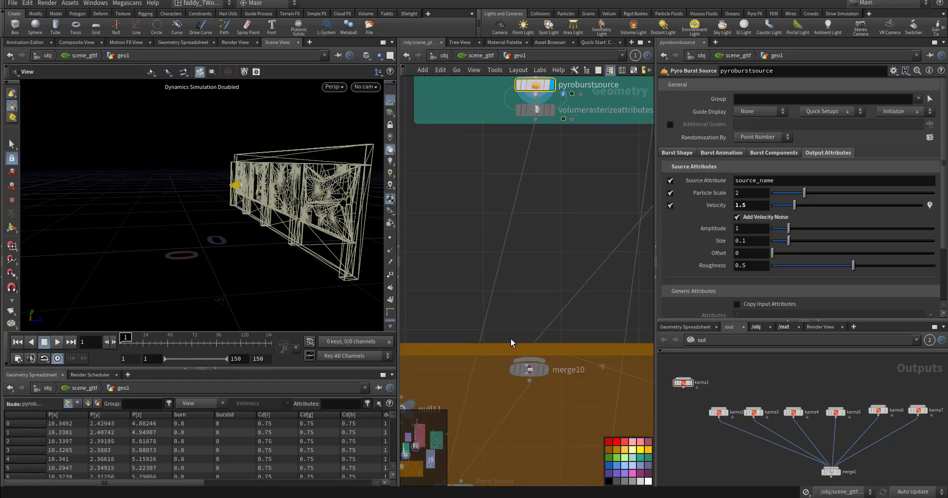
scroll(510, 341, down, 3)
middle_drag(498, 433, 536, 374)
scroll(536, 375, up, 3)
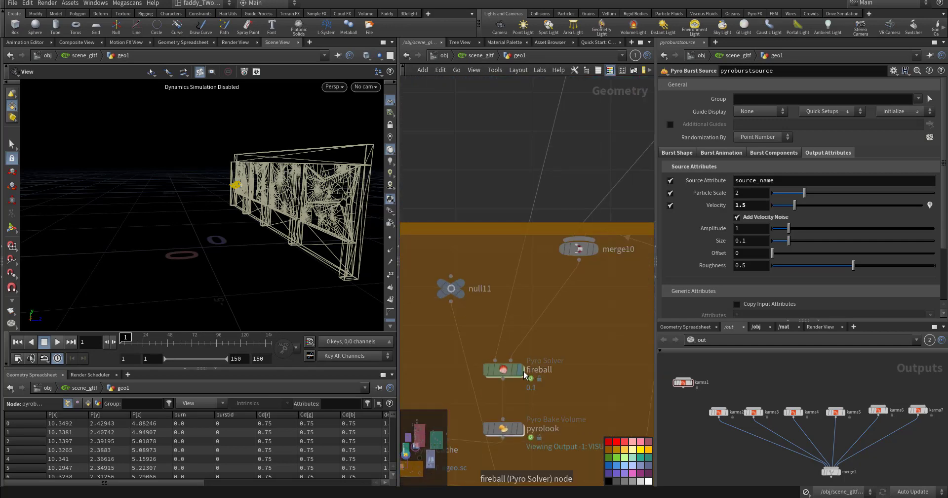
click(502, 369)
- Review the fireball solver's general setup, including its voxel size and maximum substeps
middle_drag(591, 329, 595, 301)
click(671, 110)
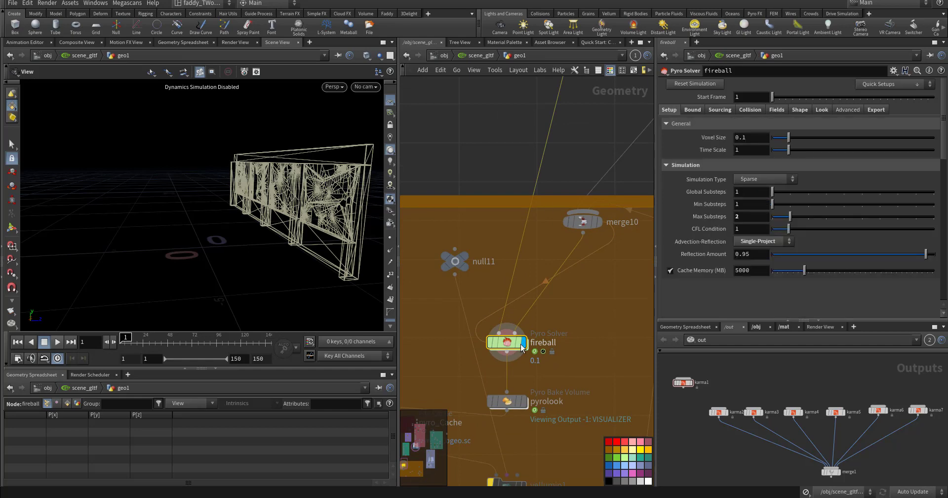
scroll(551, 352, up, 4)
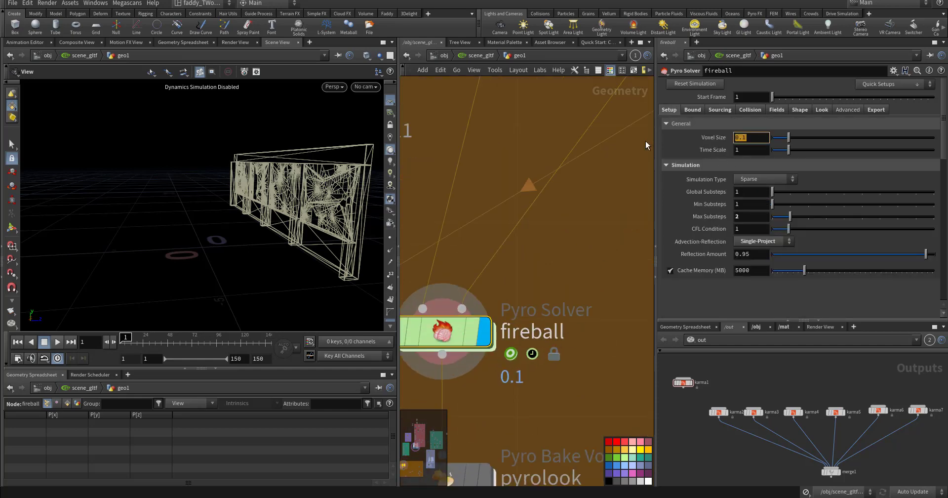
click(750, 216)
- Review the fireball solver's bound settings, boundary conditions and source volumes for density, temperature, flame and divergence
click(692, 109)
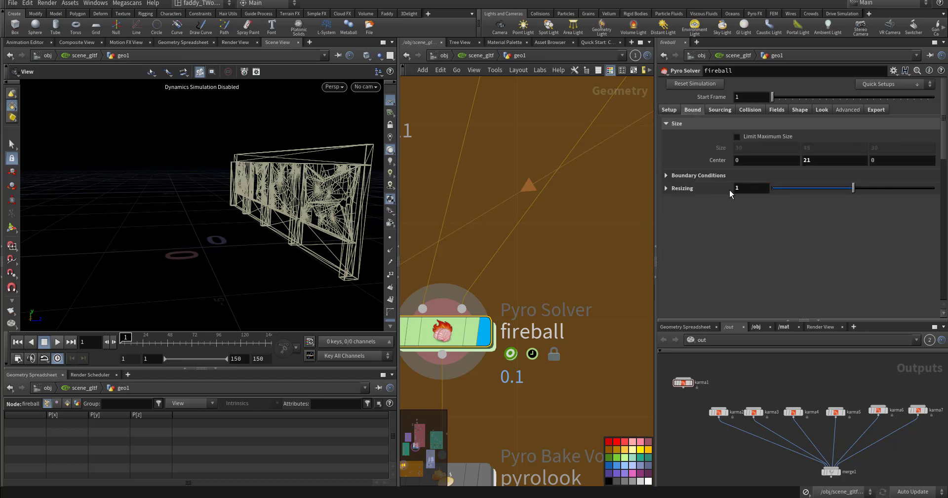
click(670, 177)
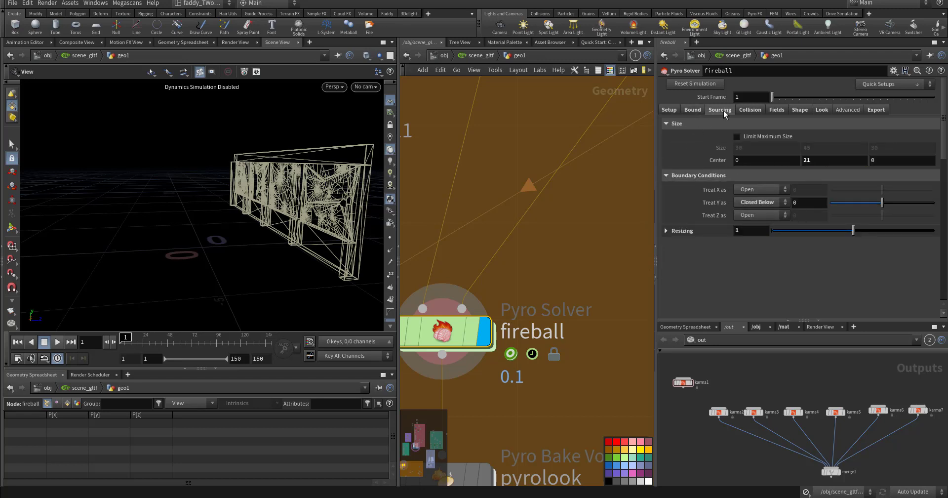
click(722, 110)
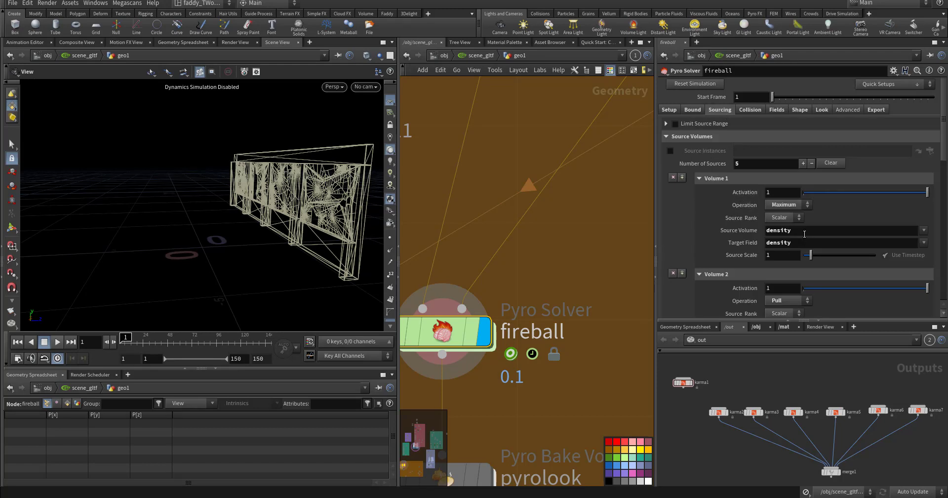
scroll(804, 233, down, 3)
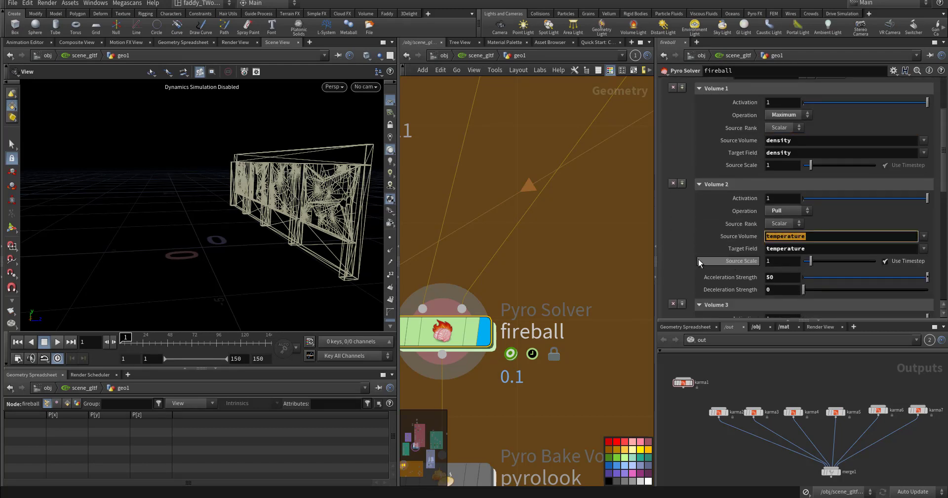
scroll(699, 265, down, 6)
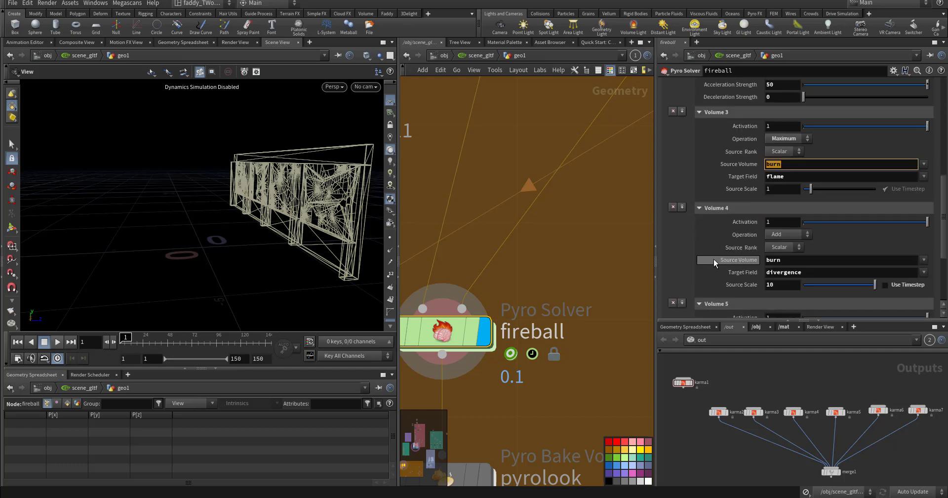
scroll(713, 261, up, 10)
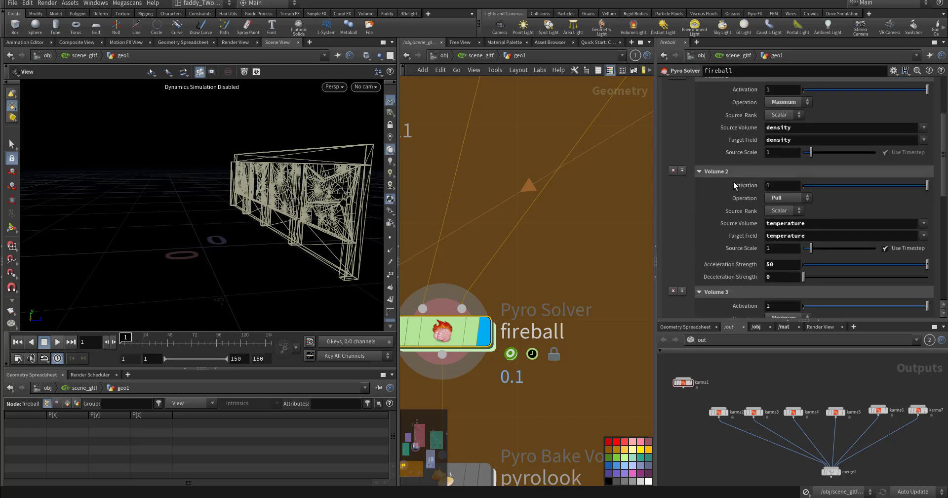
- Review the fireball solver's source collision settings, including the SDF + Volume Velocity type, velocity volume and velocity scale
click(749, 109)
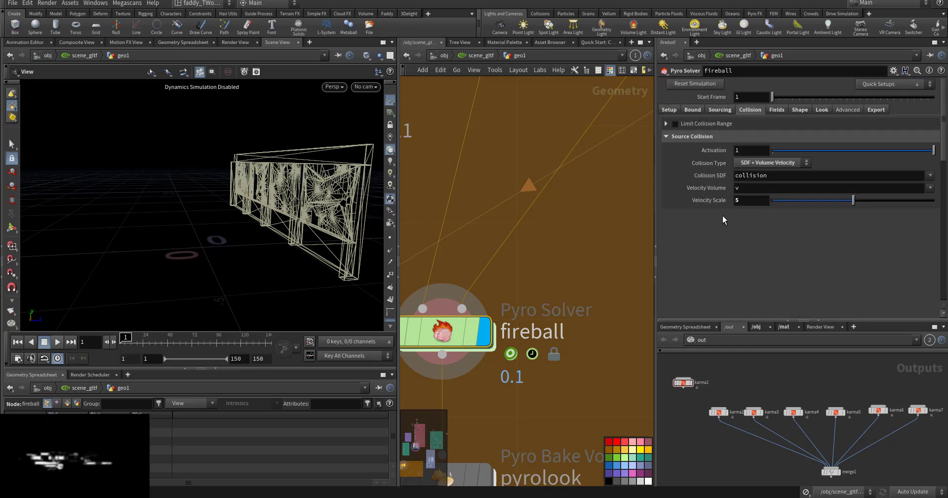
click(771, 162)
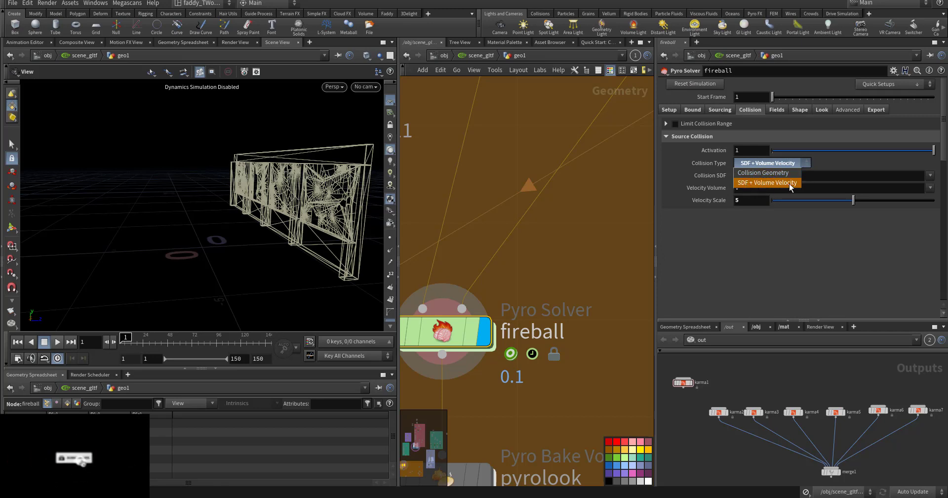
click(746, 183)
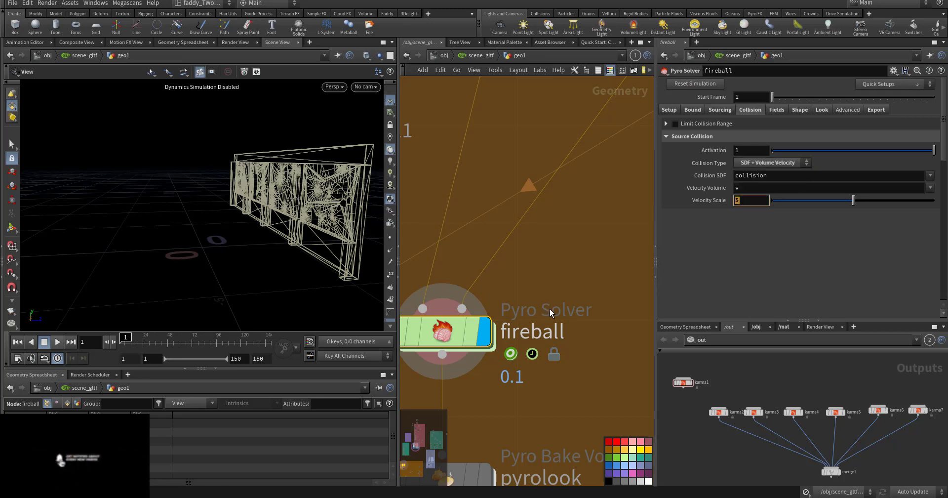
drag(751, 188, 725, 189)
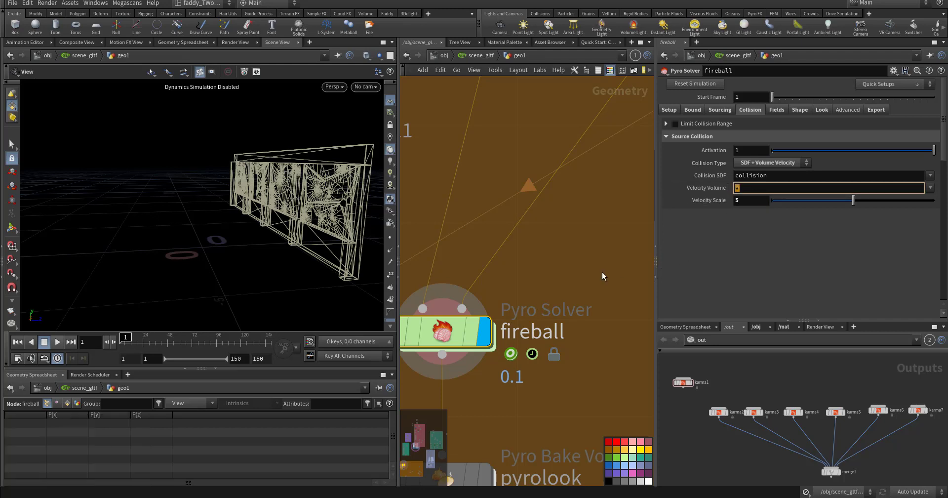
click(931, 188)
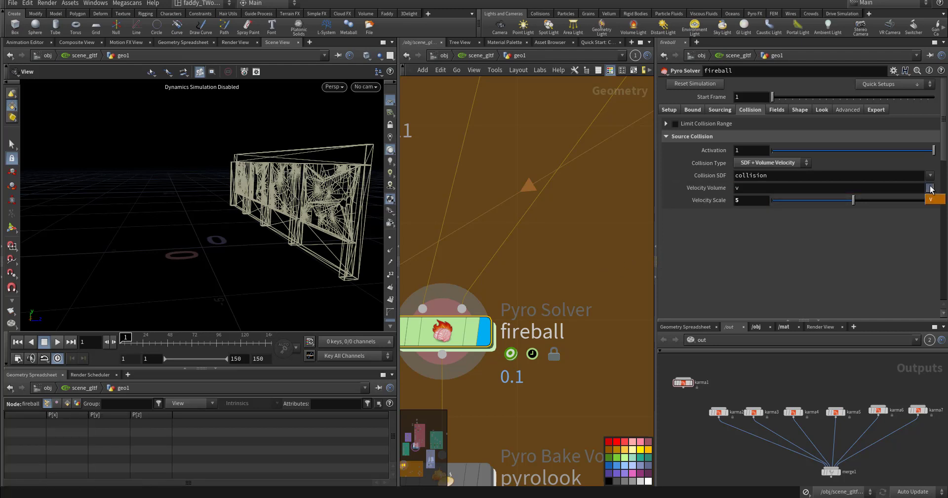
drag(740, 188, 677, 200)
- Select vdbfrompolygons1 in the blue network box and examine the velocity VDB name in its surface attributes
middle_drag(600, 241, 478, 241)
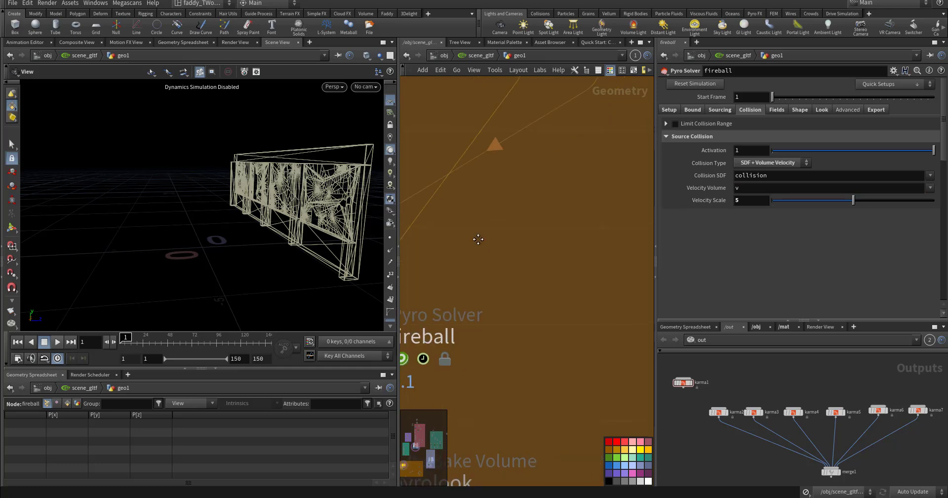
scroll(548, 249, down, 10)
middle_drag(610, 273, 451, 291)
middle_drag(648, 365, 543, 358)
scroll(573, 281, up, 6)
click(593, 202)
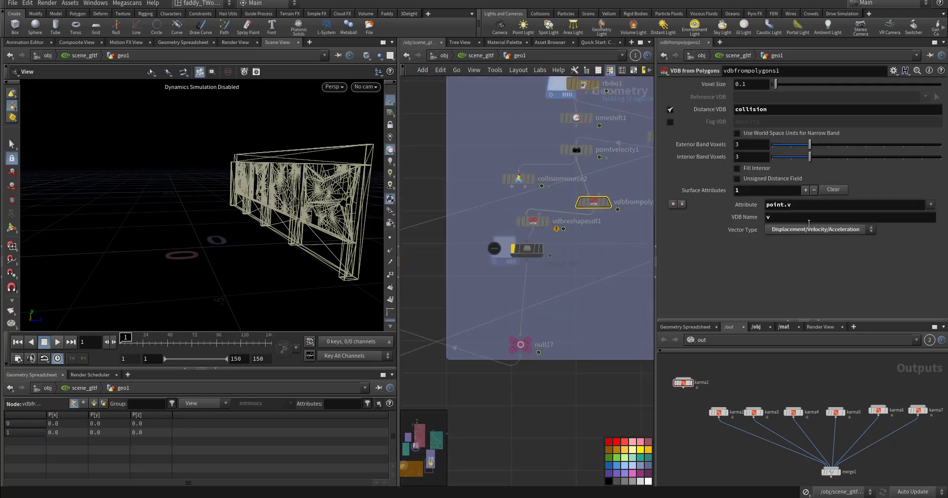
drag(715, 226, 709, 228)
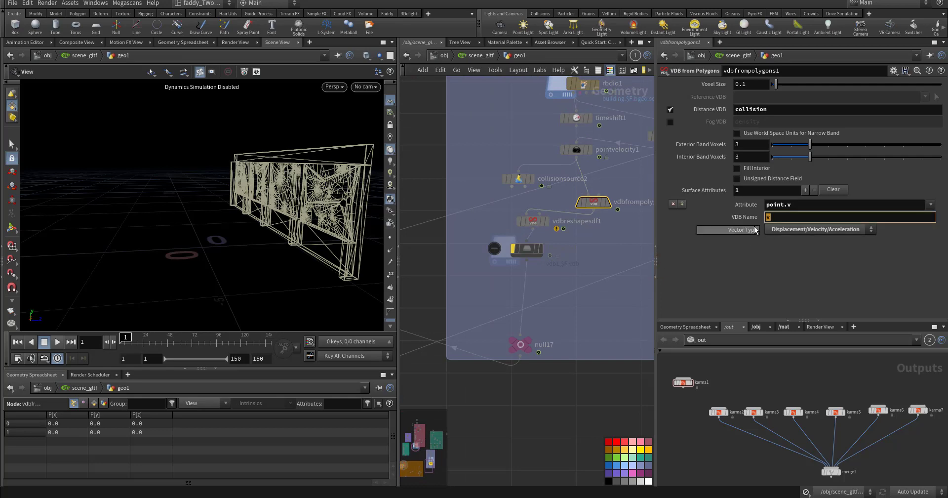
- Select the fireball solver again and review its density dissipation, control field and density emission from flame
scroll(525, 298, down, 4)
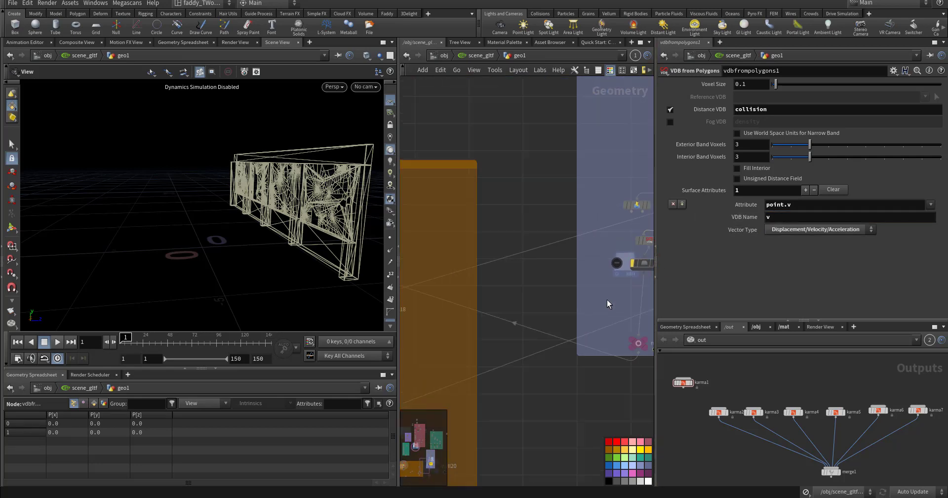
scroll(506, 292, up, 6)
drag(542, 278, 436, 218)
click(775, 110)
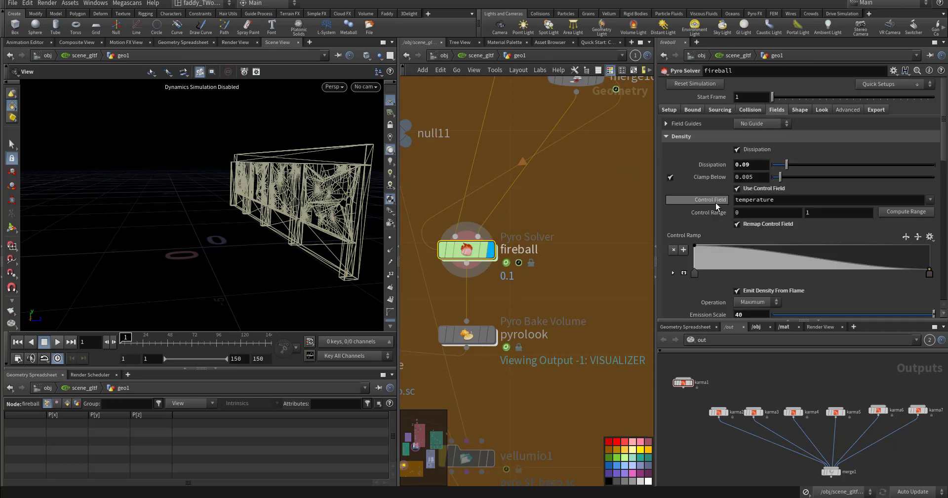
drag(750, 165, 745, 165)
scroll(701, 217, down, 8)
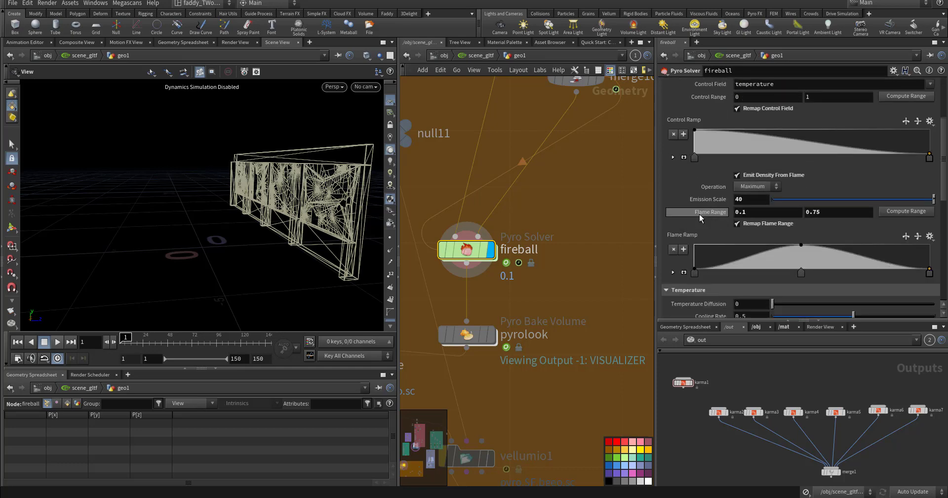
scroll(701, 217, up, 8)
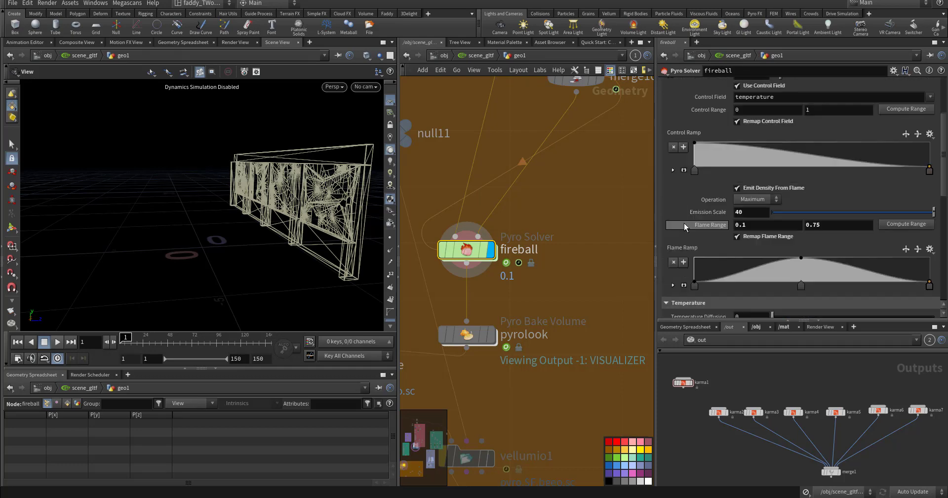
- Review the fireball solver's shape settings, including buoyancy scale, wind speed and wind direction
click(791, 111)
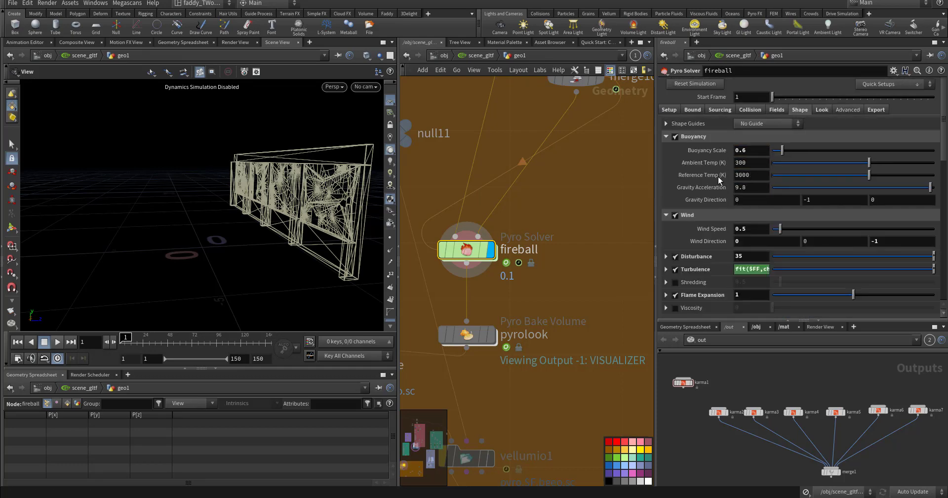
double_click(742, 150)
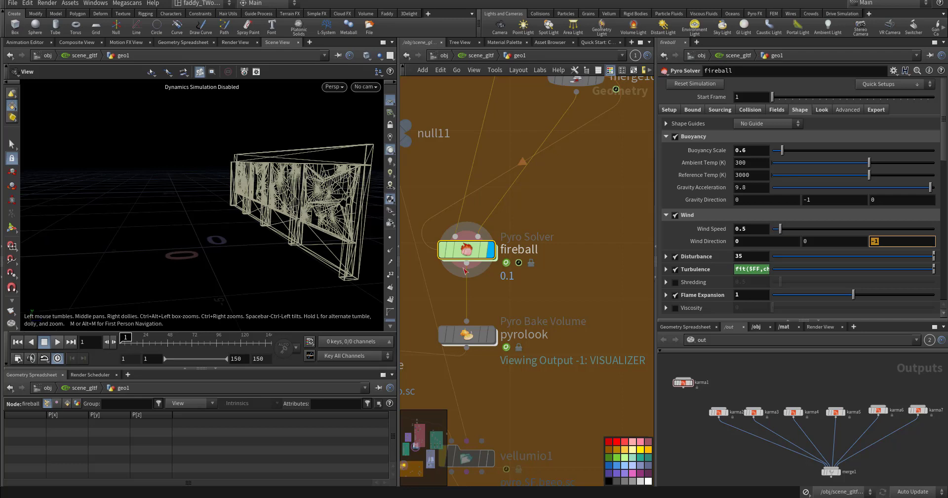
scroll(732, 301, down, 3)
scroll(744, 236, up, 3)
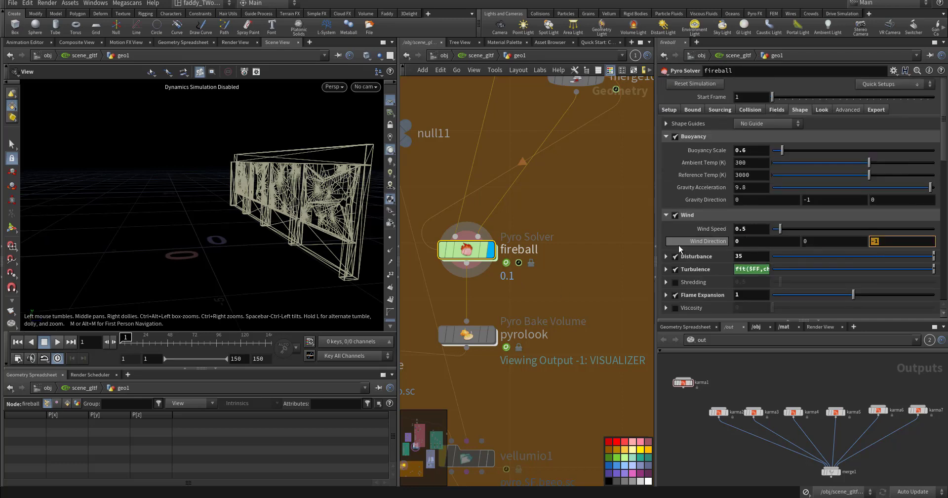
- Display and select the pyrolook bake volume below fireball and review its smoke, scatter and fire settings
middle_drag(561, 279, 610, 193)
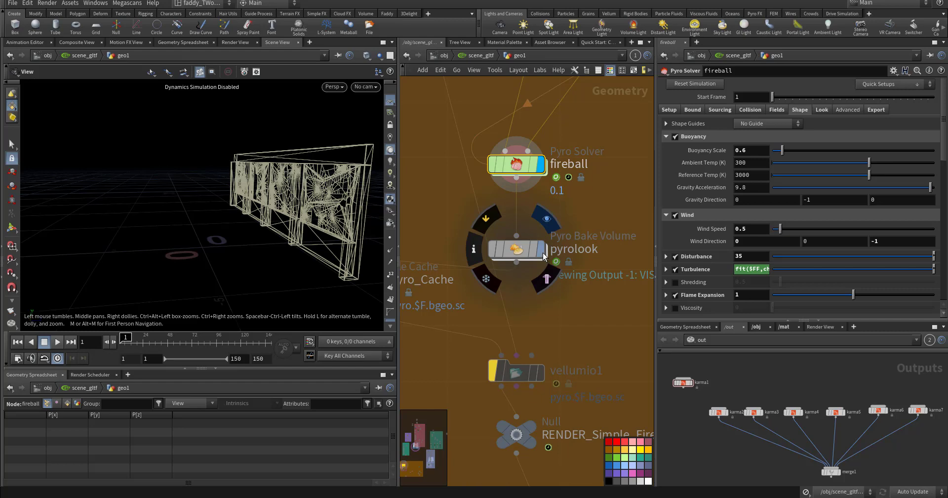
click(520, 250)
middle_drag(541, 319, 589, 286)
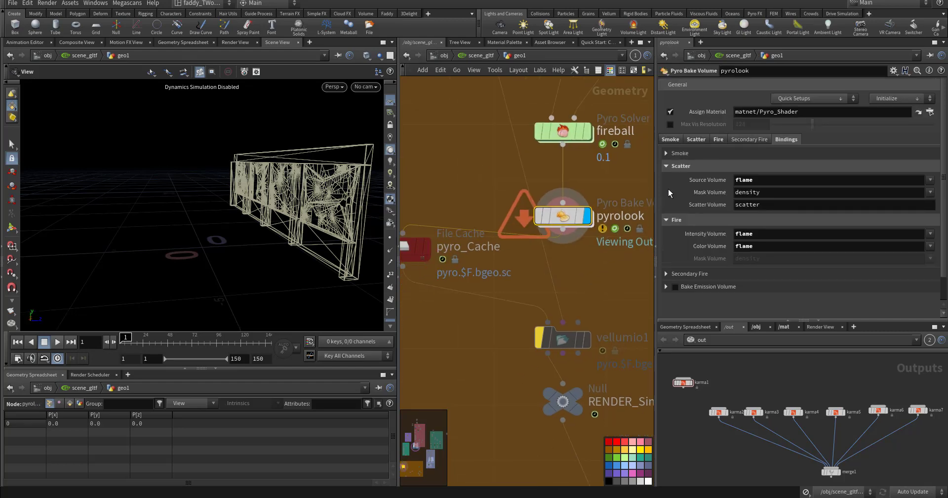
click(677, 140)
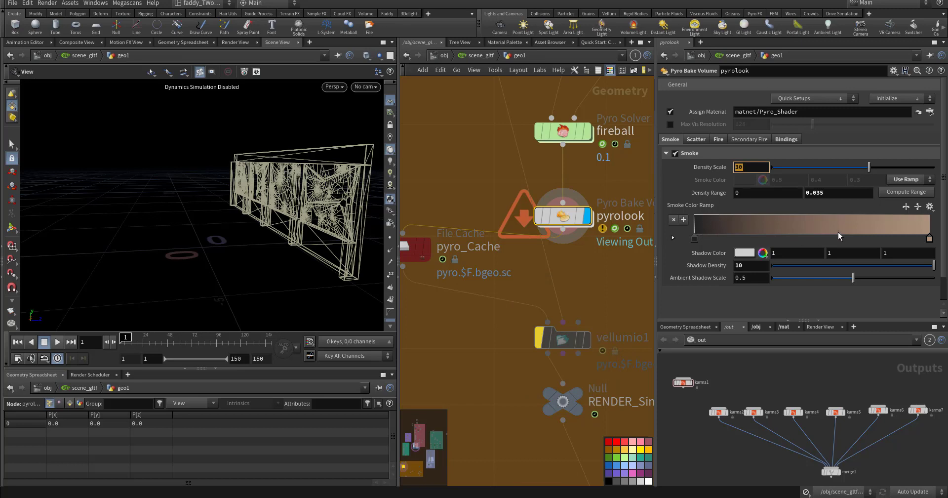
click(696, 140)
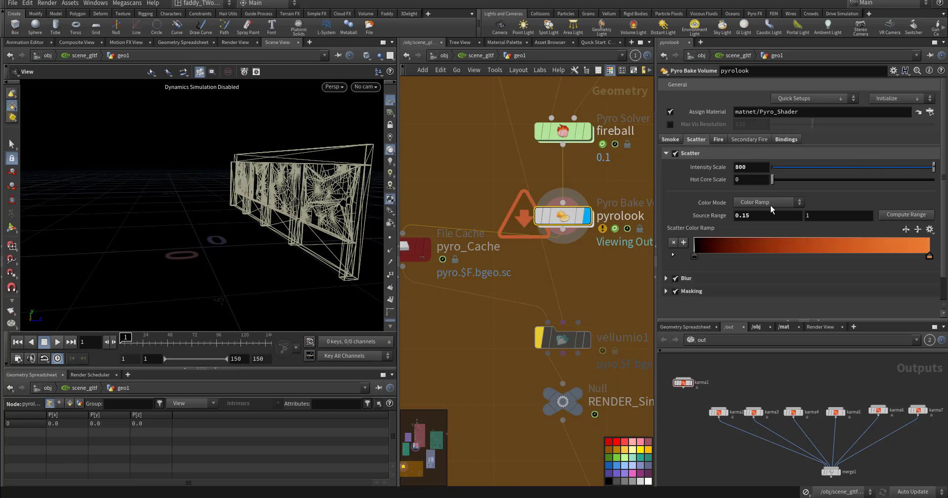
click(717, 141)
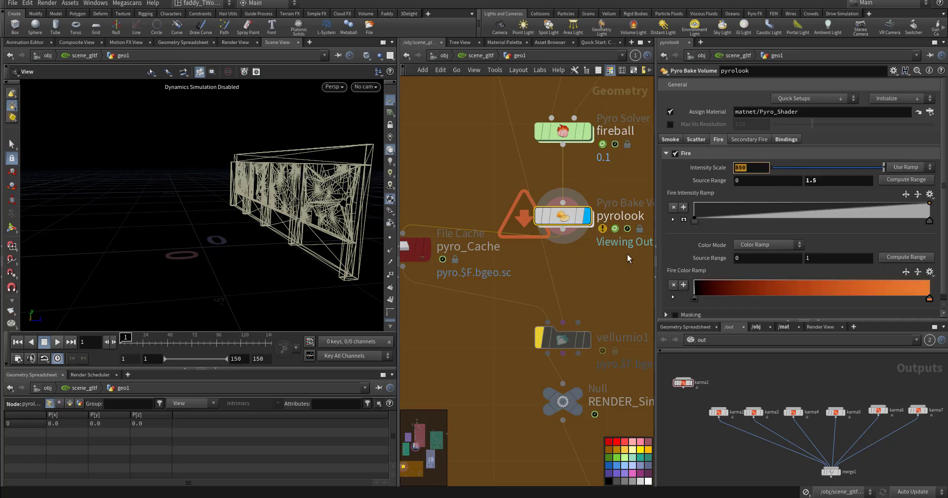
- Examine pyrolook's volume bindings for the scatter source, fire intensity and fire color
click(784, 142)
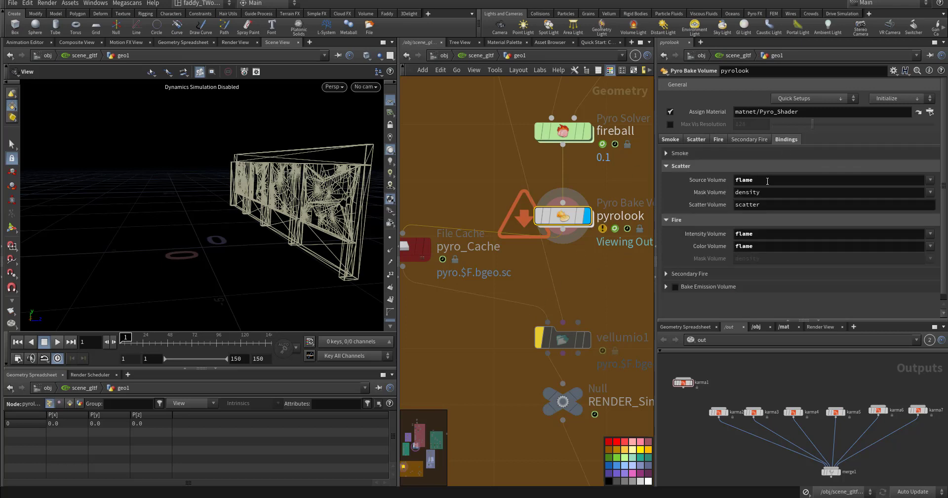
double_click(767, 180)
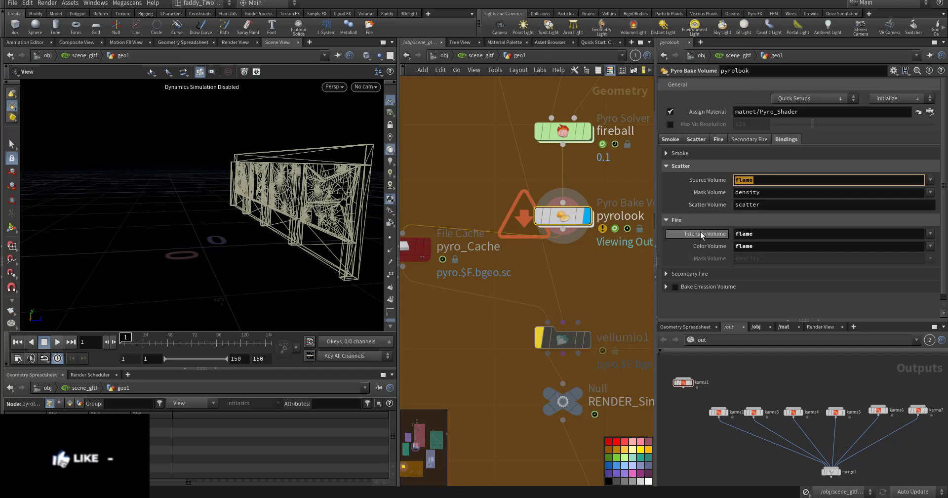
double_click(750, 234)
double_click(750, 247)
- Display and select the pyro_Cache file cache and inspect the explosion at frame 58 from different angles
middle_drag(453, 337, 562, 314)
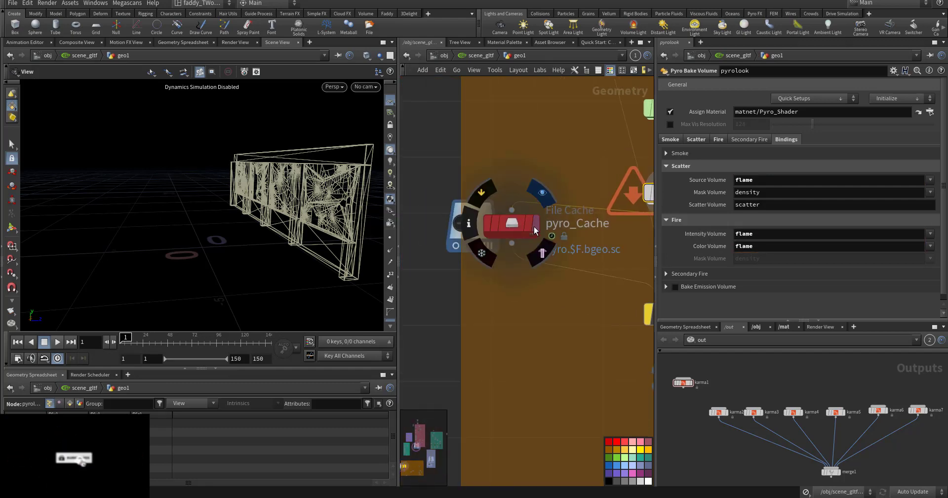
click(526, 227)
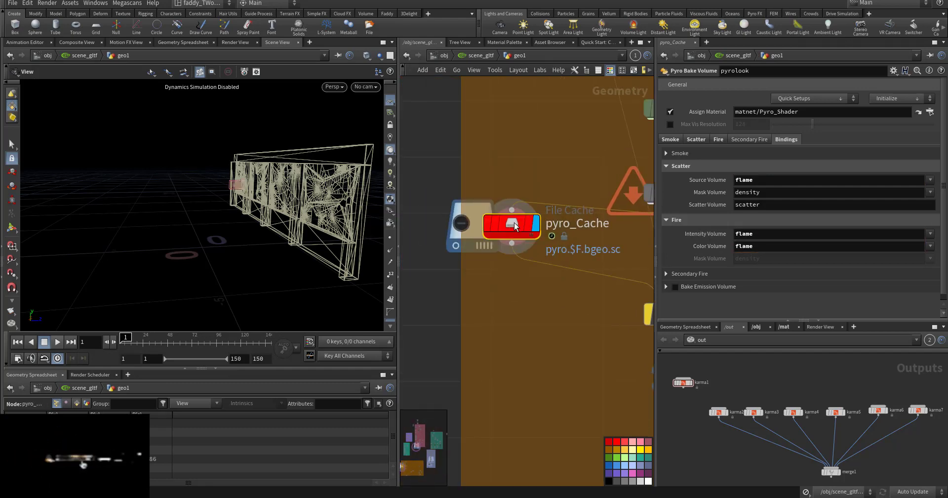
click(137, 339)
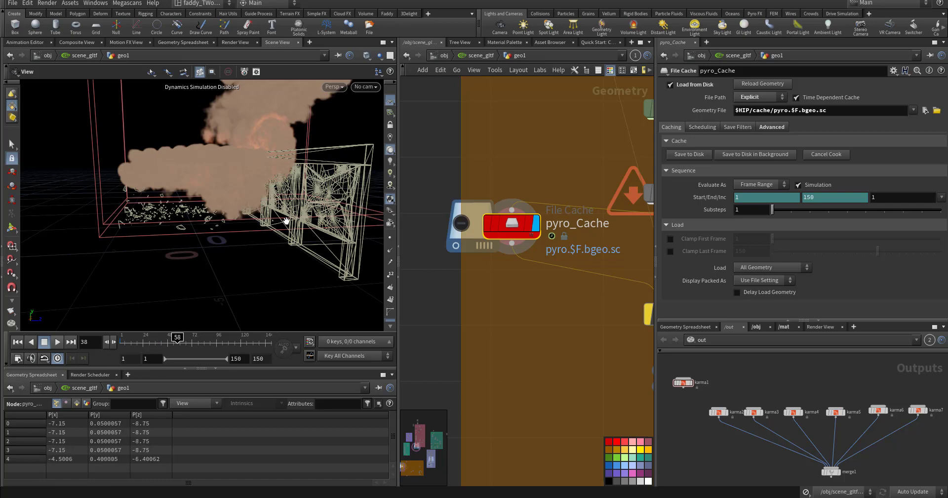
drag(287, 221, 150, 237)
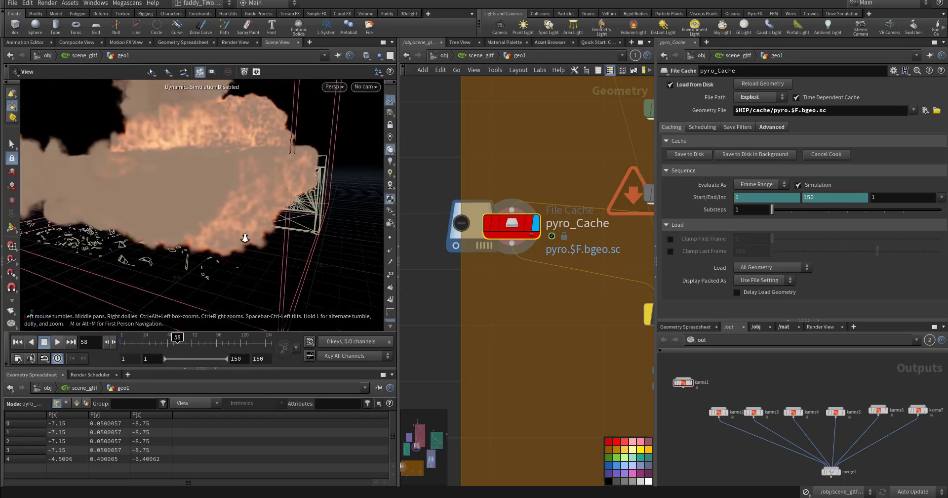
drag(245, 238, 212, 237)
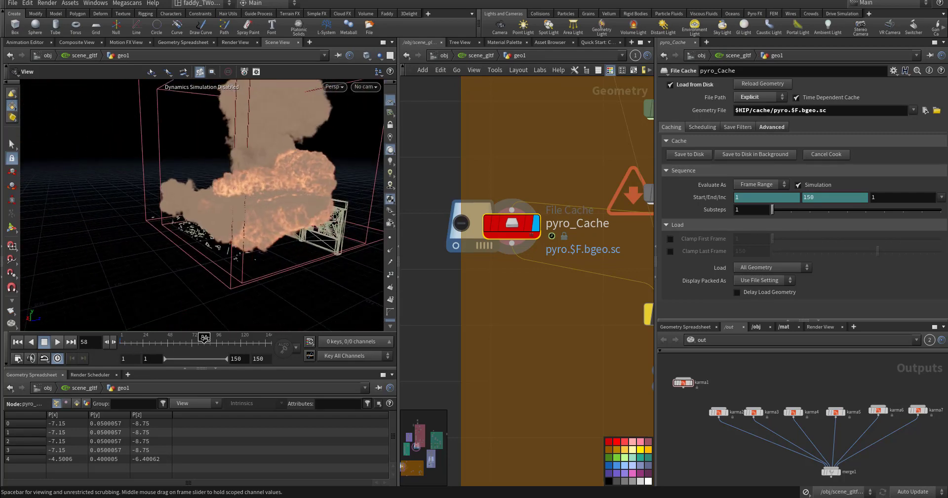
- Go to frame 84 and inspect the cached smoke and fire from another side
click(204, 342)
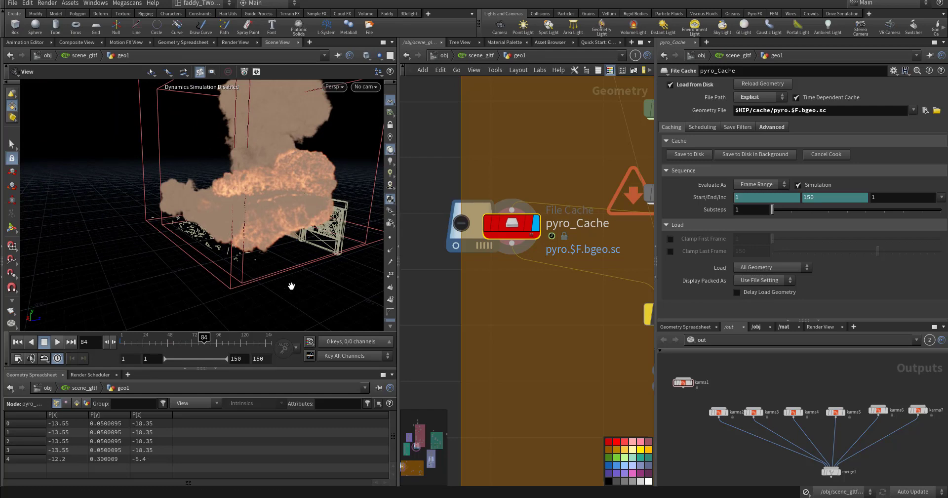
scroll(291, 286, up, 5)
drag(272, 274, 203, 279)
- Display and select the merge4 node below RENDER_Simple_Fireball and inspect the combined warehouse and explosion scene
middle_drag(539, 362, 497, 277)
scroll(448, 295, down, 3)
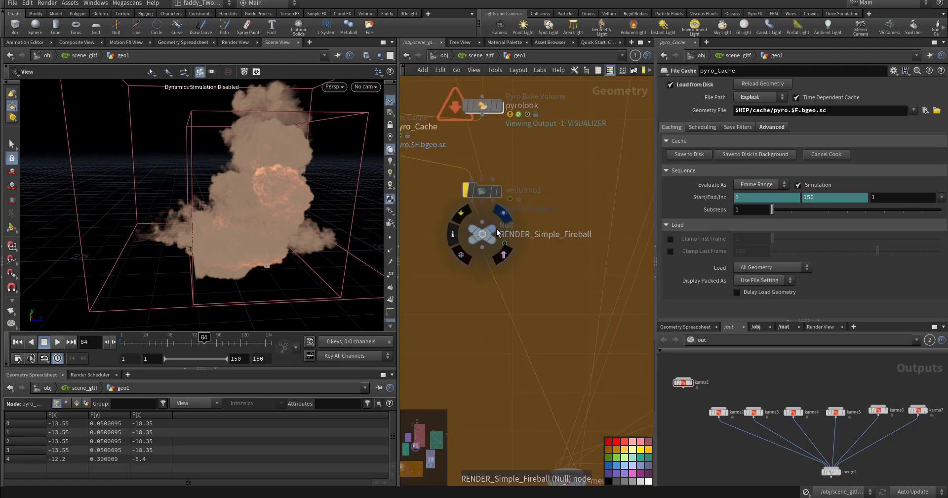
middle_drag(574, 443, 538, 335)
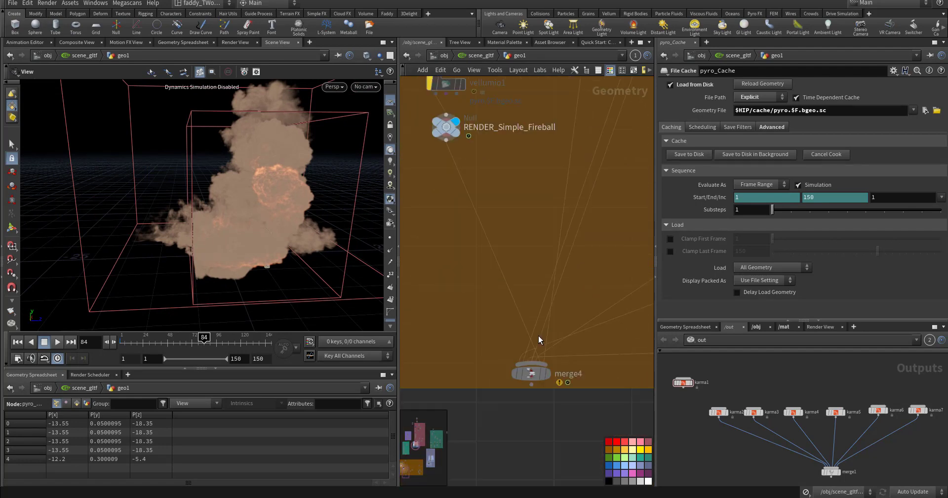
click(552, 352)
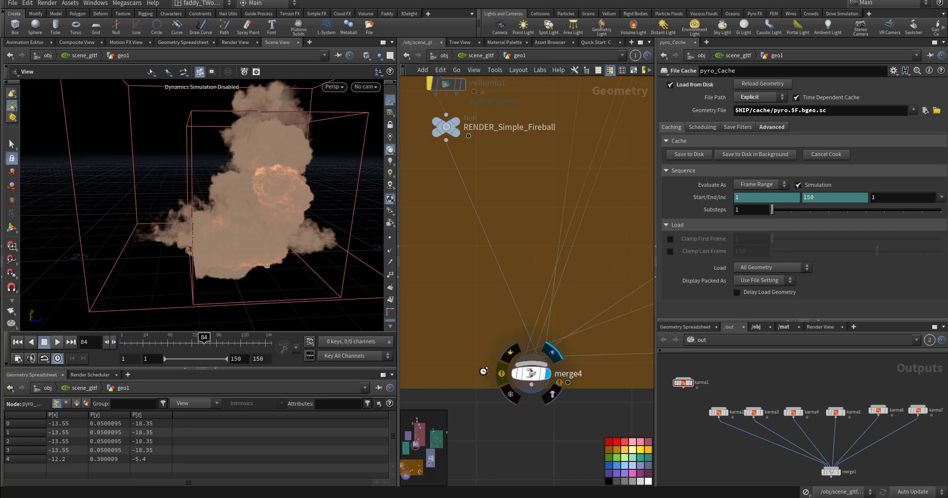
click(531, 373)
drag(251, 268, 358, 256)
- Look through cam1, cam2, cam3 and cam4 in turn to check how each frames the explosion
click(365, 86)
click(371, 132)
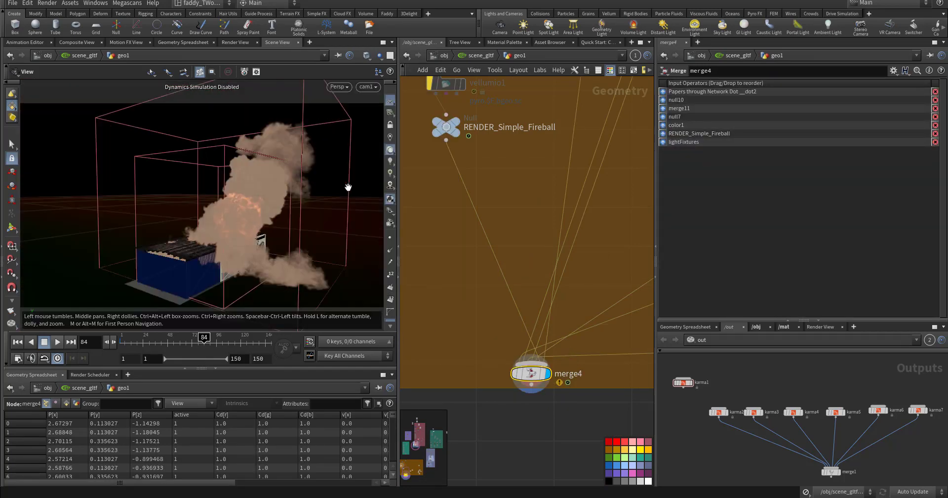
click(368, 87)
click(373, 144)
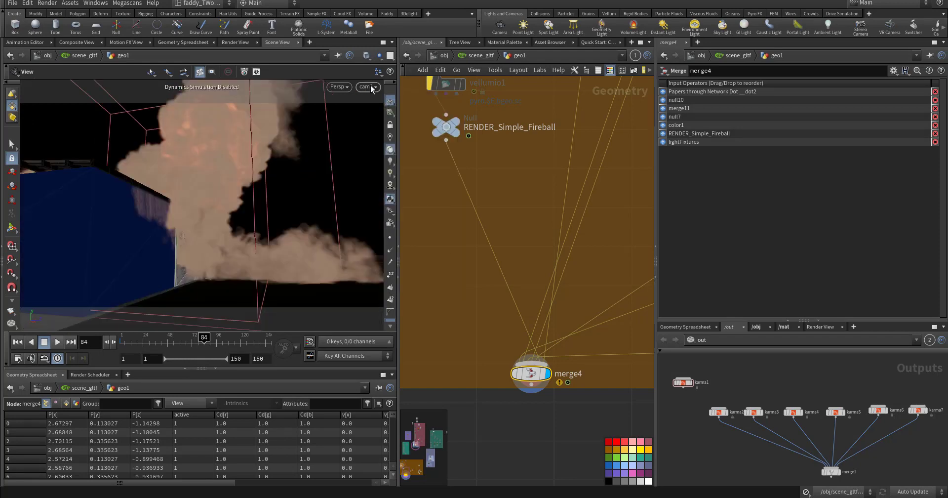
click(368, 87)
click(379, 154)
click(367, 87)
click(378, 162)
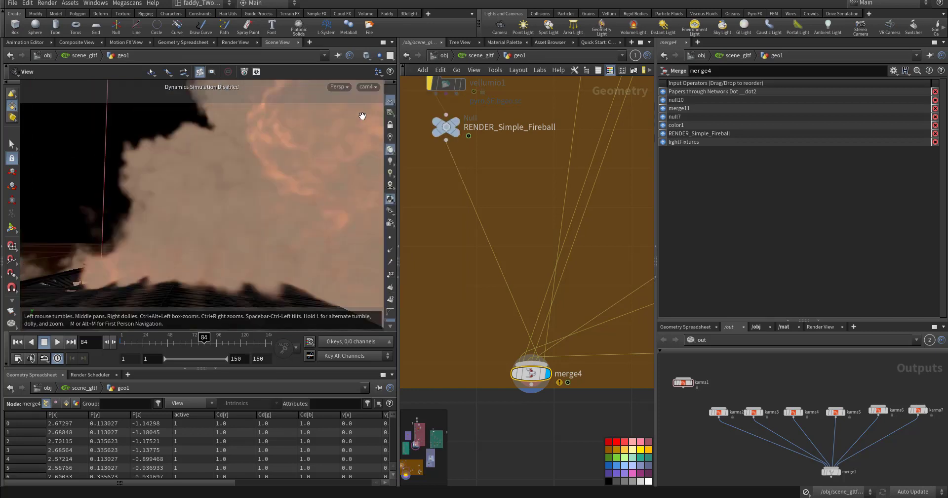
- Look through cam5 and cam6, ending on the scene_gltf/cam1 view of the explosion
click(368, 88)
click(383, 174)
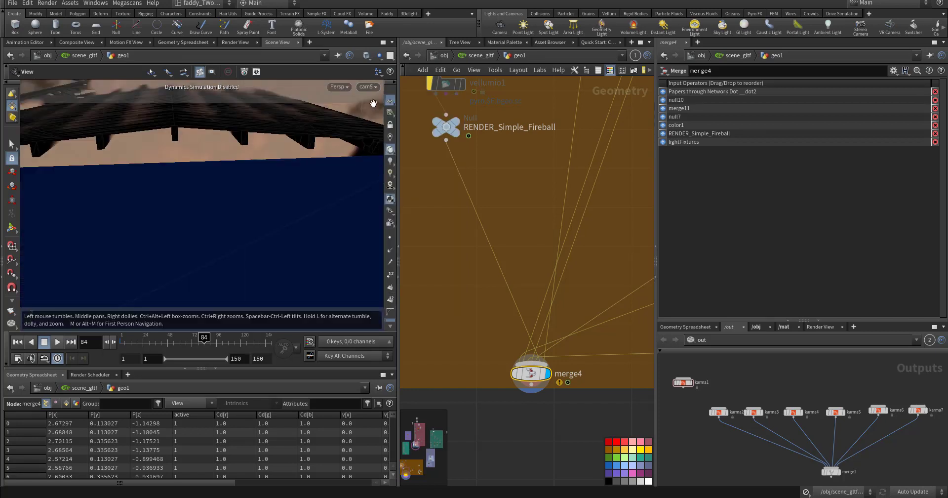
click(367, 87)
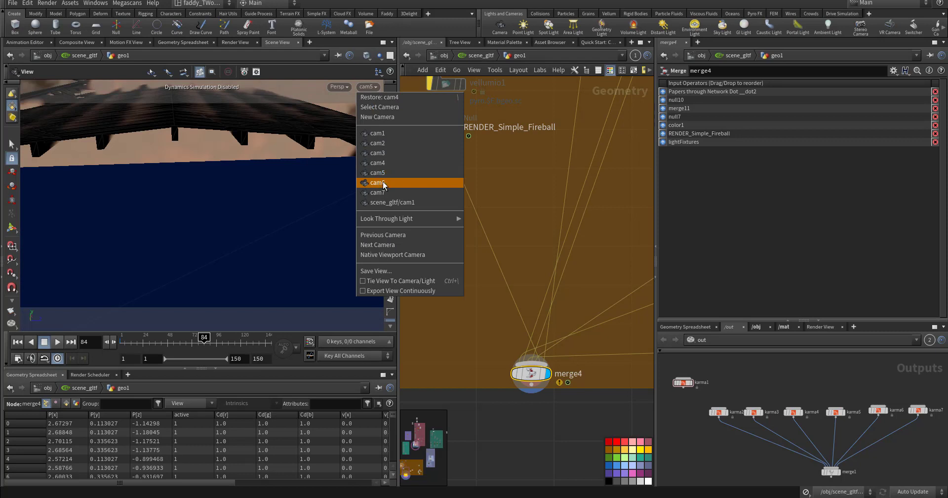
click(377, 183)
click(375, 86)
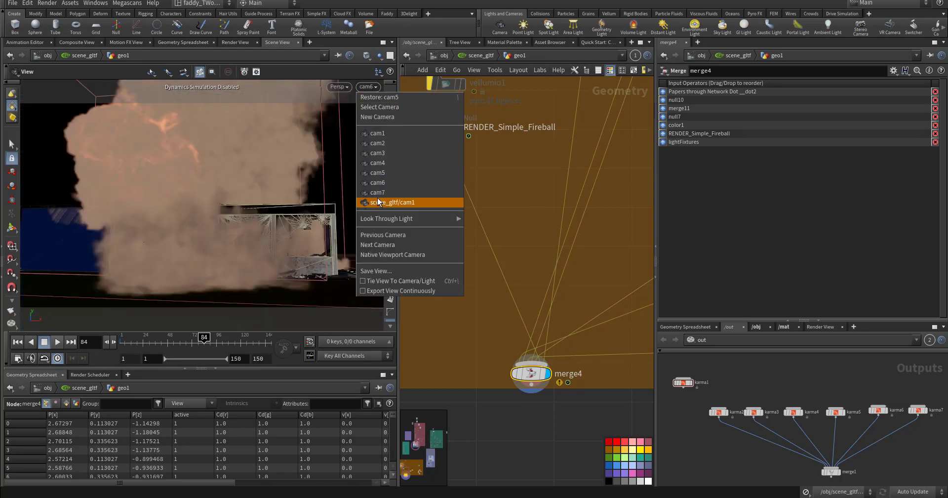
click(380, 200)
- Select the karma2 render node and review its camera, pixel samples and ray sampling settings
middle_drag(727, 442, 757, 455)
scroll(757, 454, up, 2)
scroll(669, 420, up, 2)
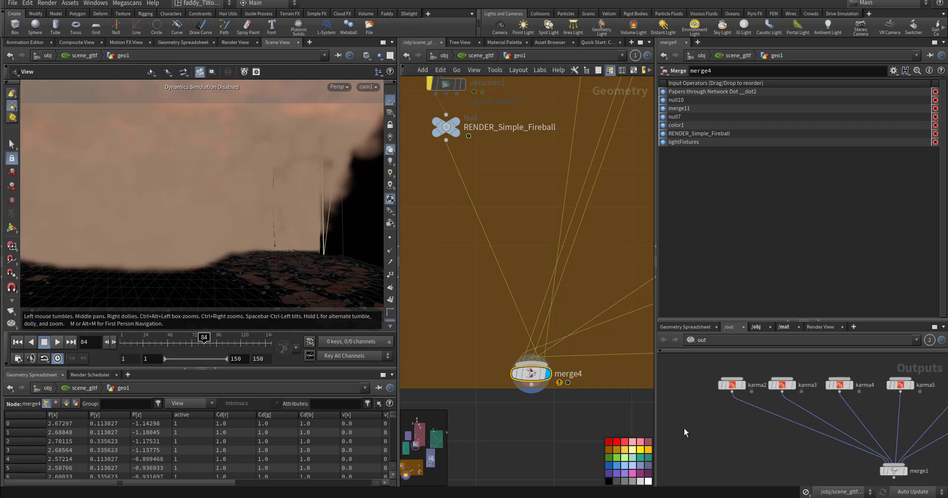
click(731, 386)
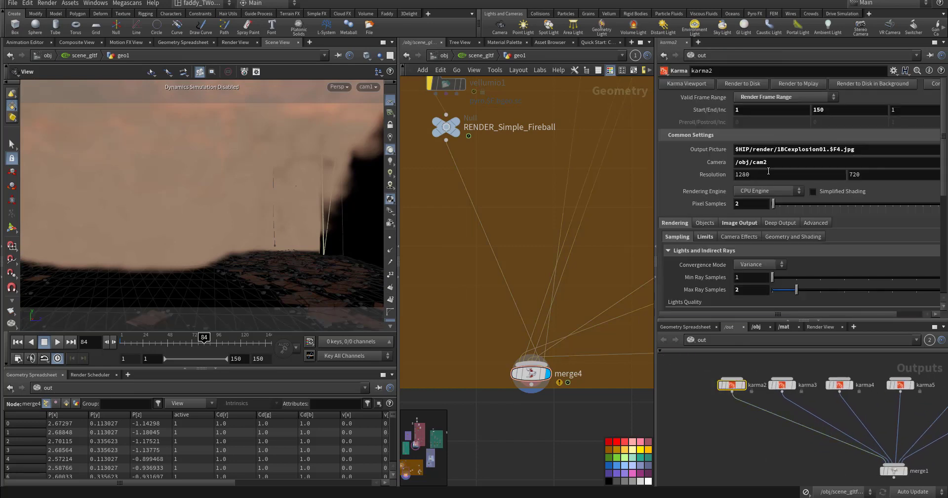
drag(743, 205, 730, 206)
scroll(680, 227, down, 3)
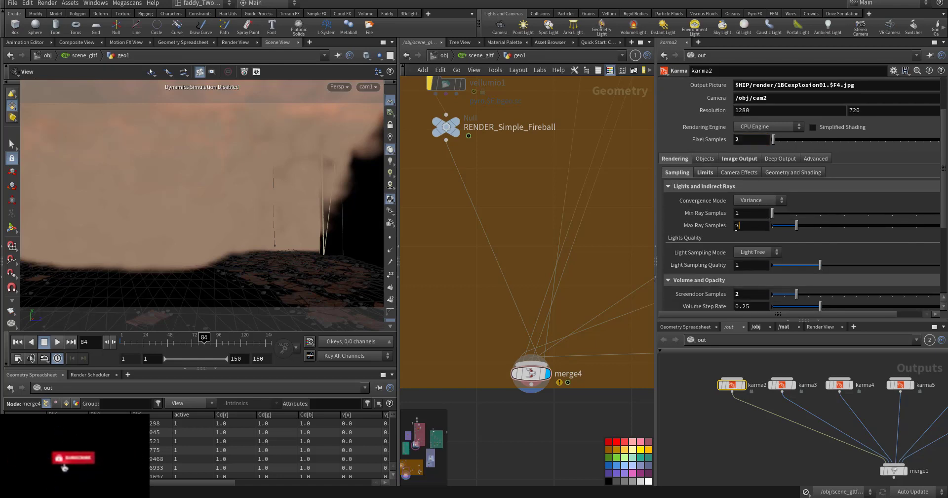
click(751, 225)
scroll(695, 224, down, 2)
scroll(709, 214, up, 2)
- Examine karma2's ray limits, image denoiser filters and assigned camera
click(706, 159)
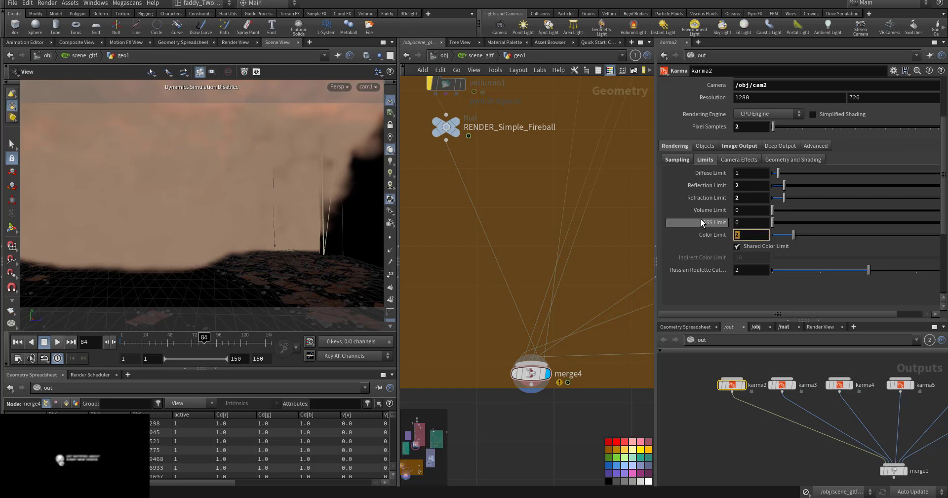
click(737, 145)
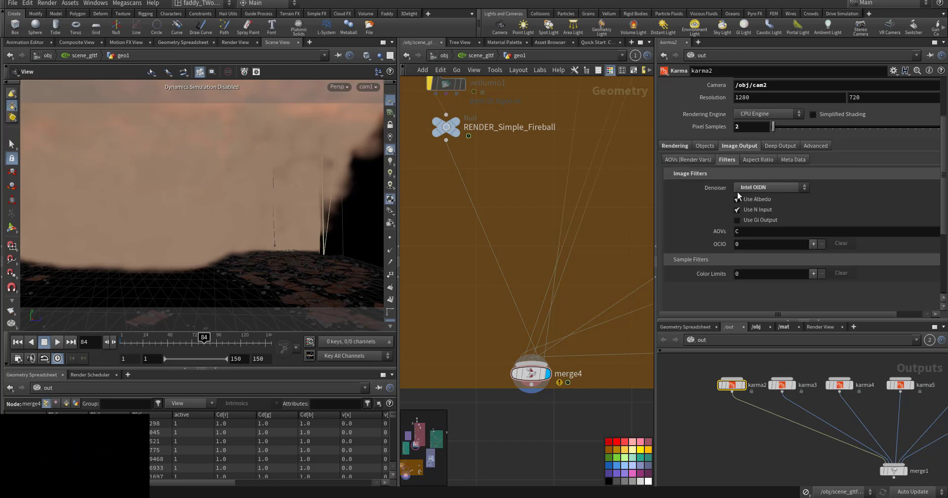
middle_drag(792, 456, 829, 467)
scroll(864, 175, up, 3)
click(792, 167)
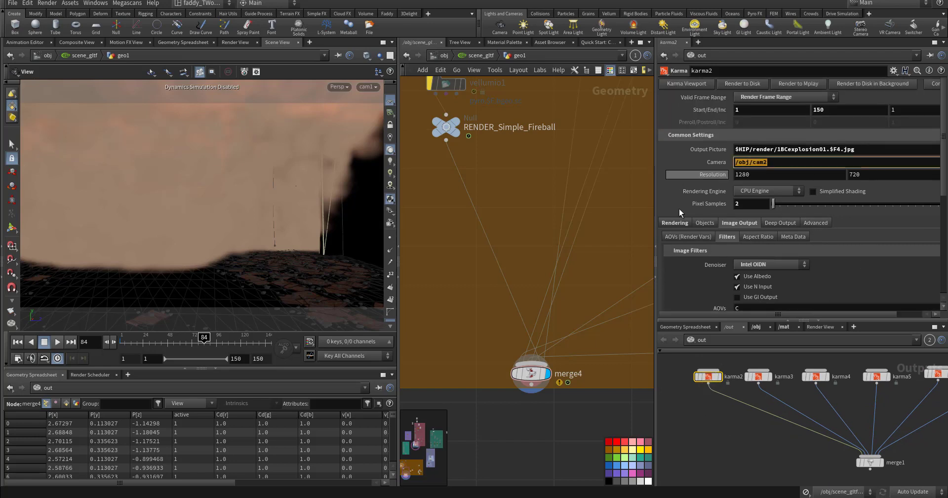
- Select the karma3 and karma4 render nodes in turn and check the camera assigned to each
click(761, 376)
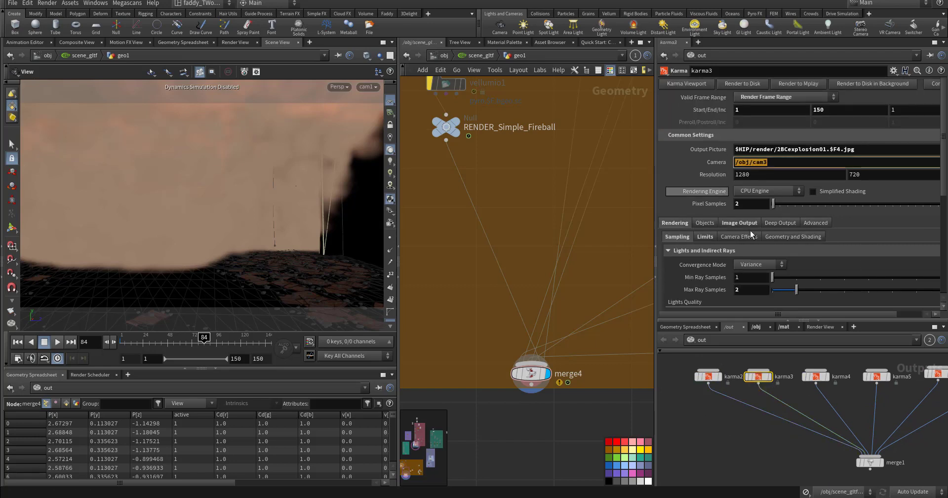
click(815, 376)
drag(749, 168, 733, 169)
middle_drag(896, 417, 746, 410)
middle_drag(843, 415, 912, 401)
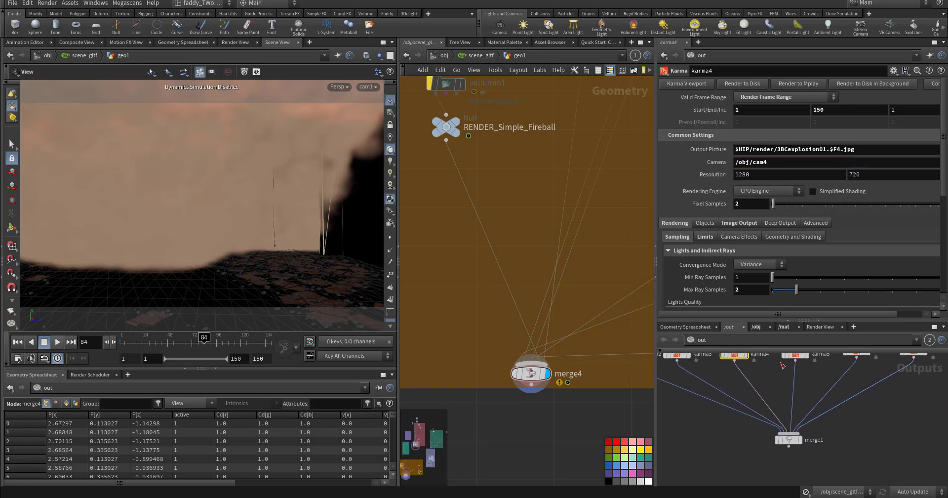
- Select merge1, choose Node by Node as the dependency rendering order in its render controls, and cancel the dialog
click(788, 439)
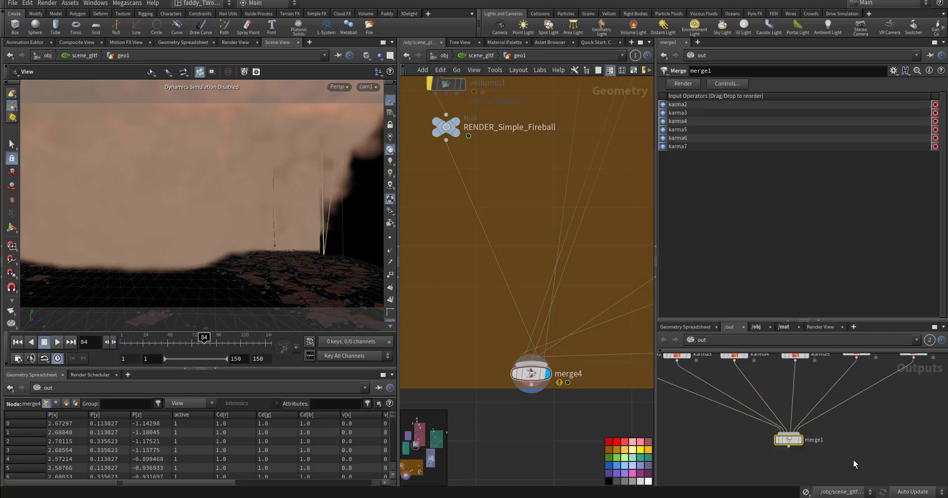
click(720, 84)
click(721, 202)
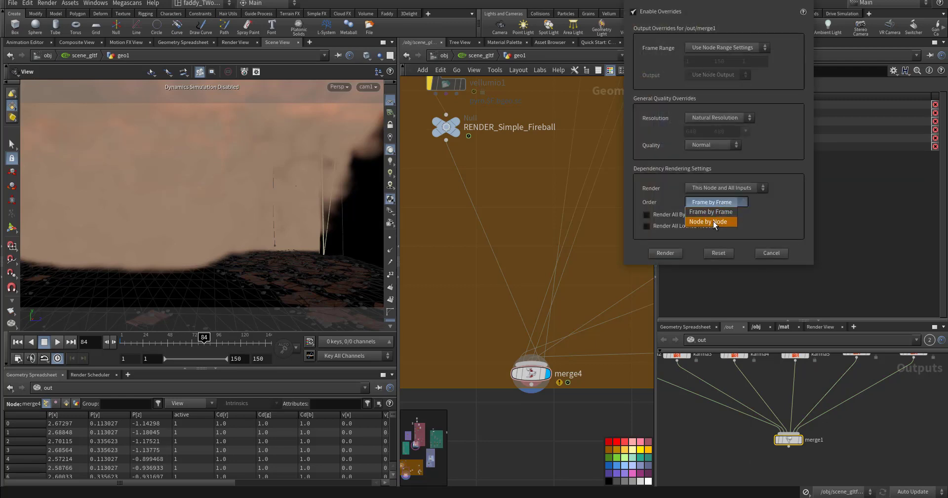
click(713, 221)
click(771, 257)
- Review the frame range and output settings of karma2 and karma3, and select the merge1 node they feed
middle_drag(712, 427, 810, 496)
click(724, 433)
middle_drag(740, 458, 683, 424)
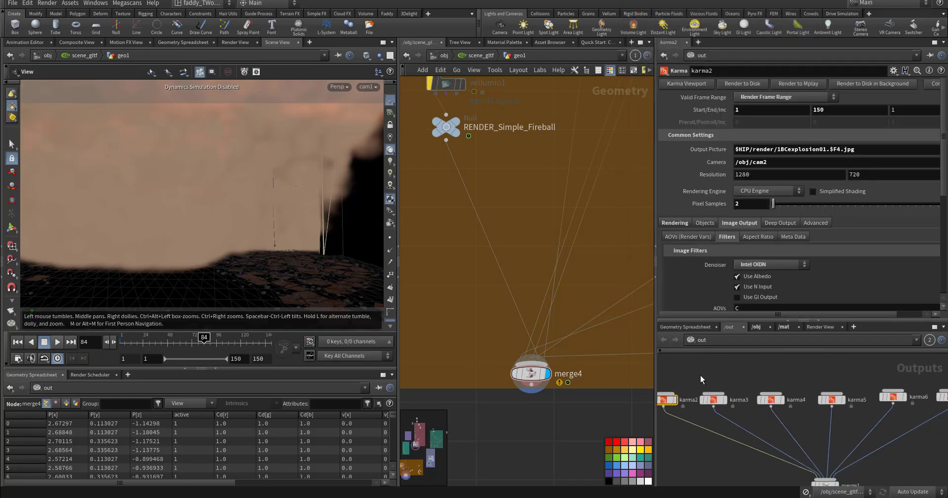
click(713, 399)
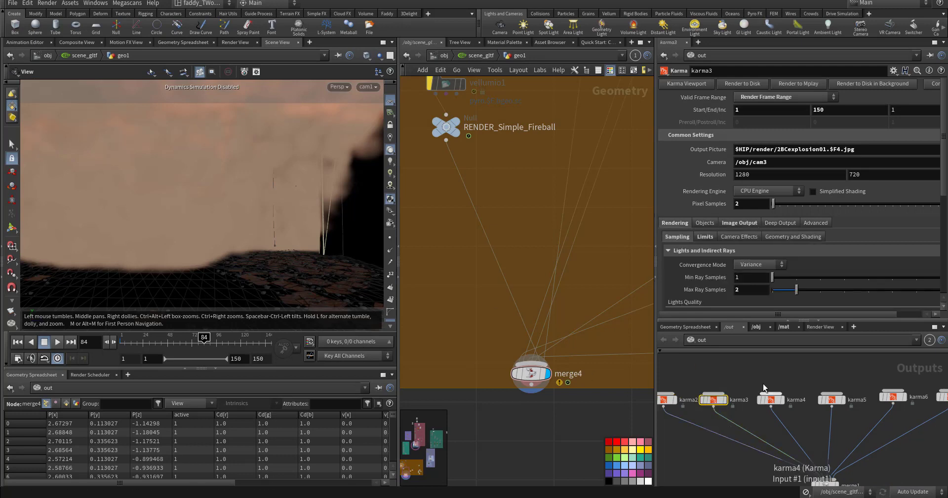
middle_drag(745, 374, 798, 372)
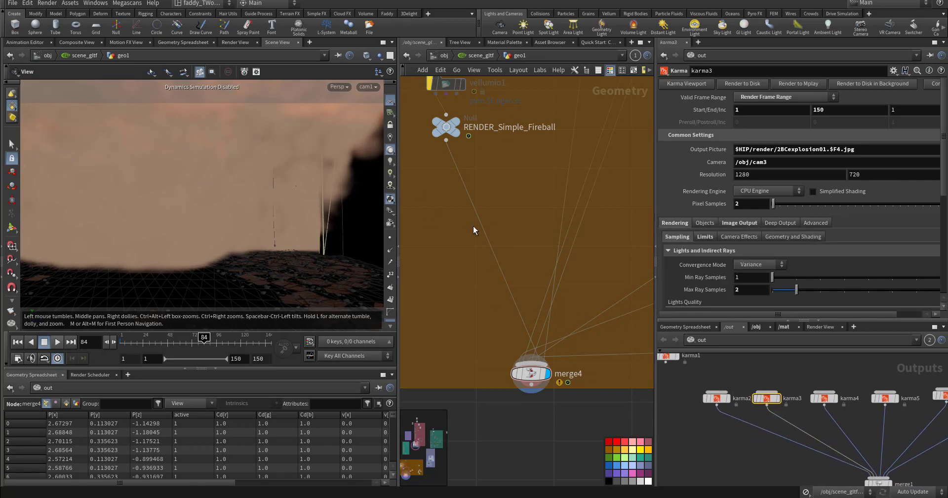
middle_drag(761, 443, 677, 377)
drag(752, 453, 843, 411)
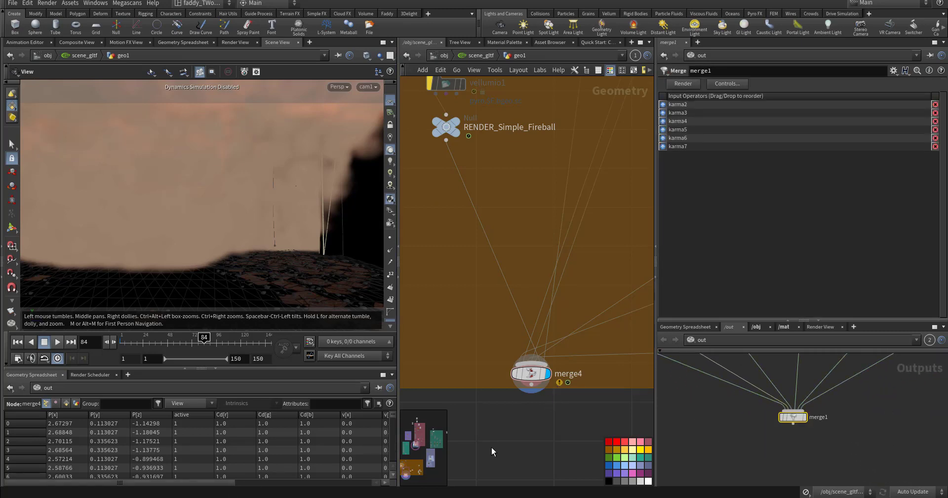
middle_drag(493, 444, 552, 450)
scroll(485, 365, down, 5)
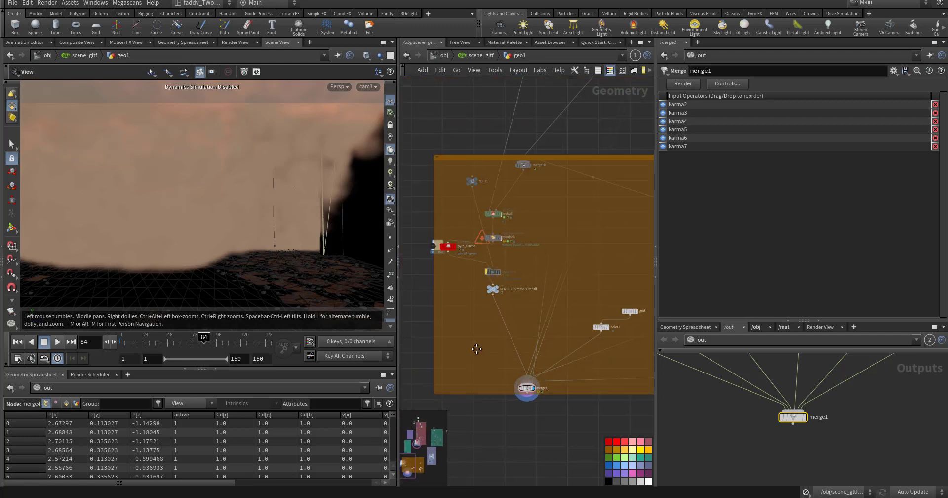
middle_drag(480, 354, 498, 447)
middle_drag(622, 239, 552, 302)
middle_drag(599, 268, 526, 285)
middle_drag(492, 328, 506, 256)
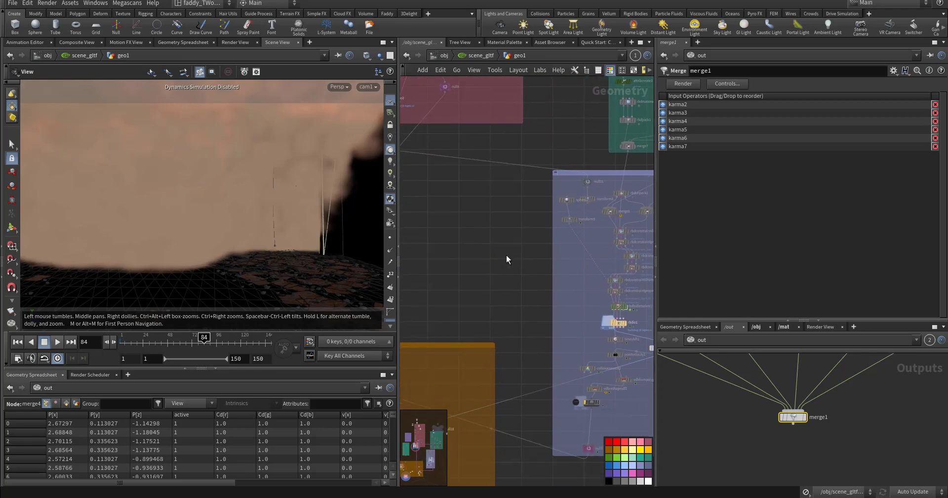